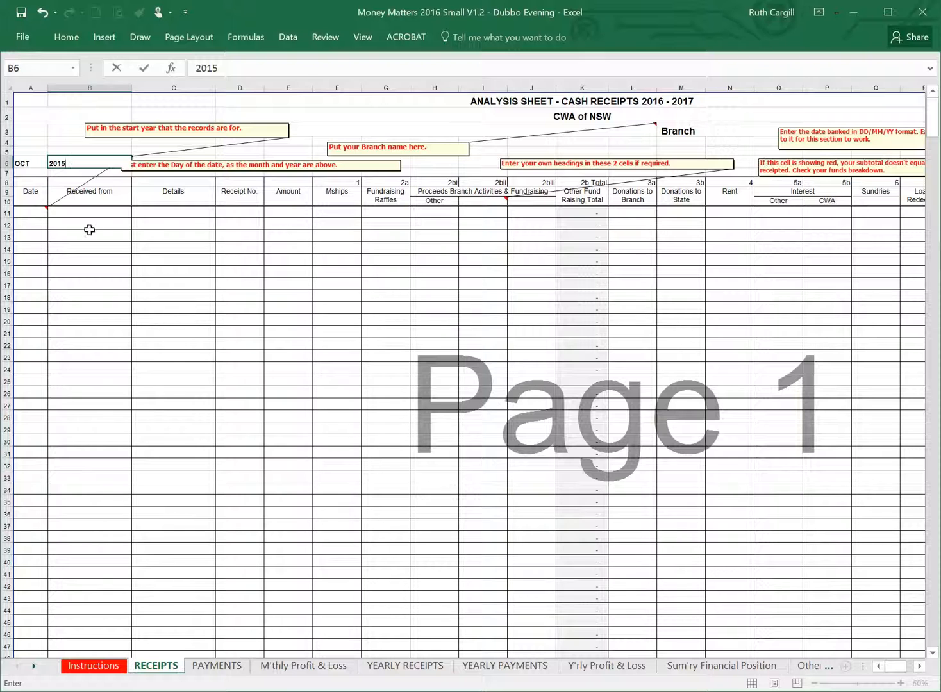
Commit 2015 as the start year in B6 and enter Dubbo Evening as the branch name in D3.
{"action": "left_click", "coordinate": [96, 211]}
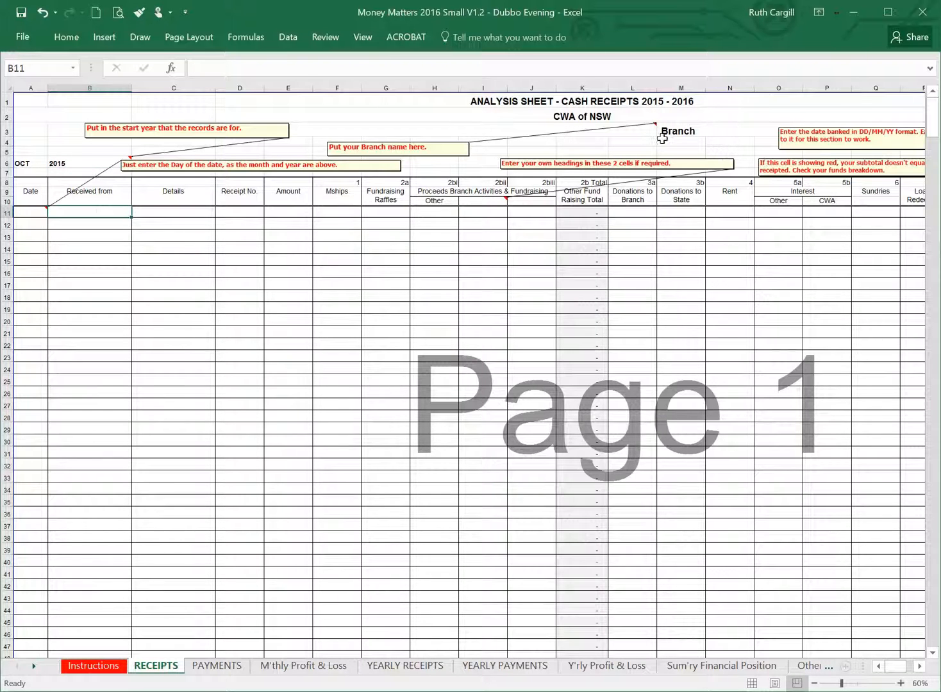
{"action": "left_click", "coordinate": [640, 132]}
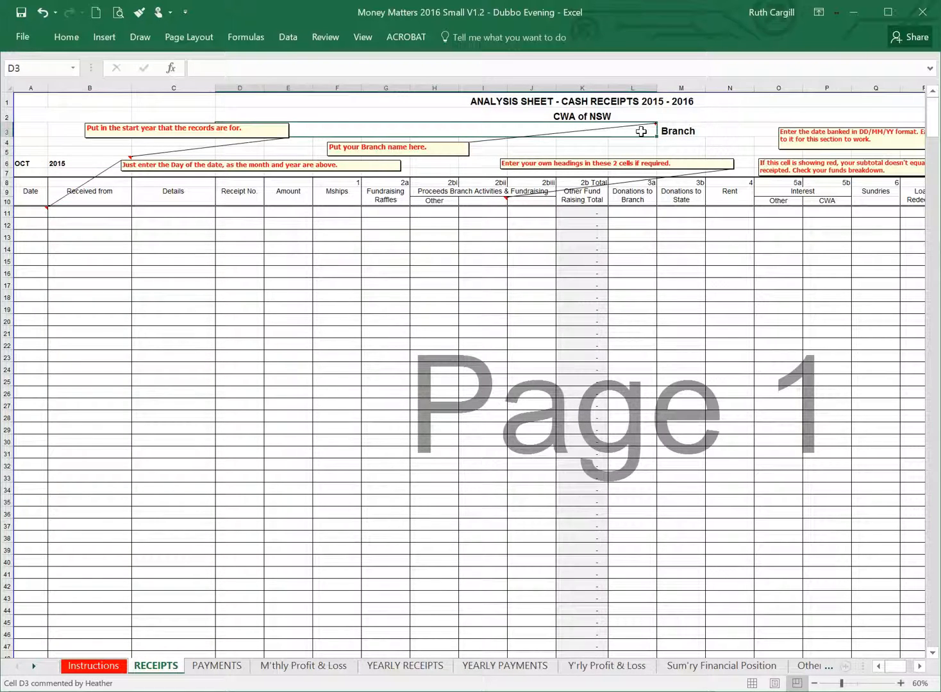
{"action": "type", "text": "Dub"}
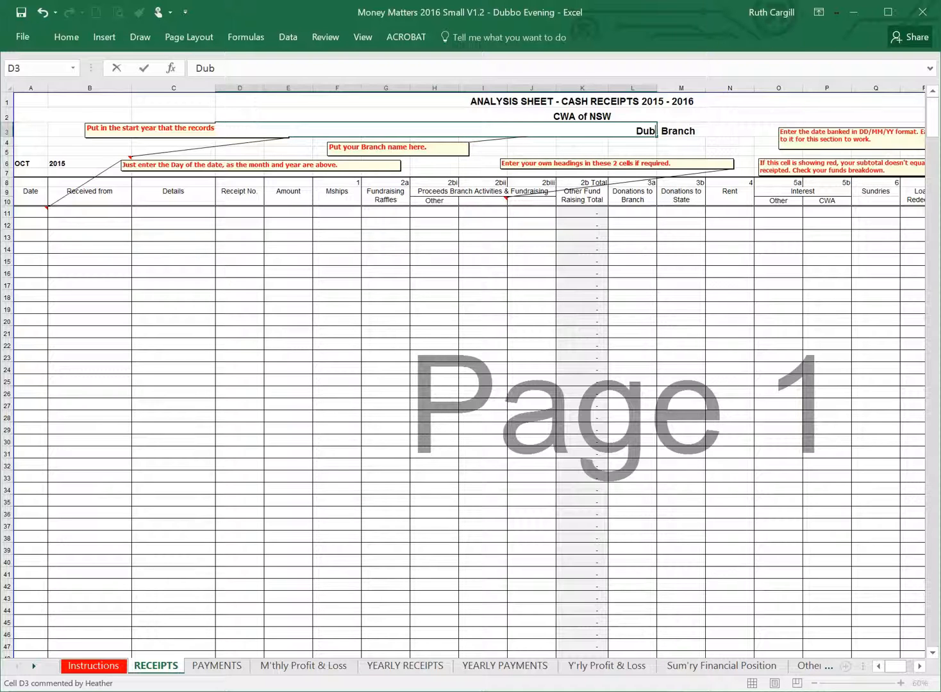
{"action": "type", "text": "bo Evening"}
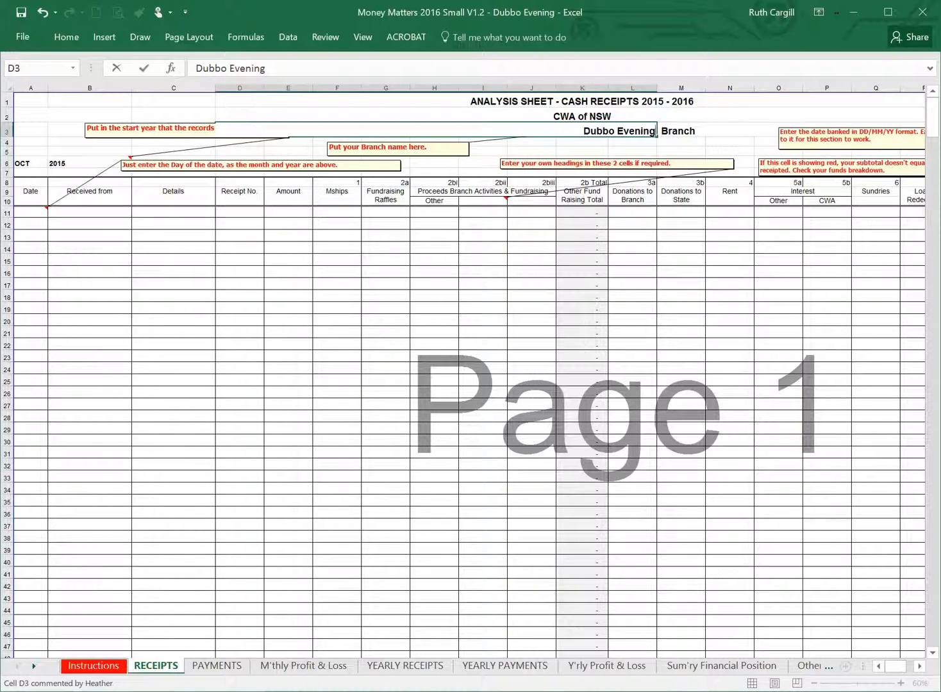
{"action": "key", "text": "Return"}
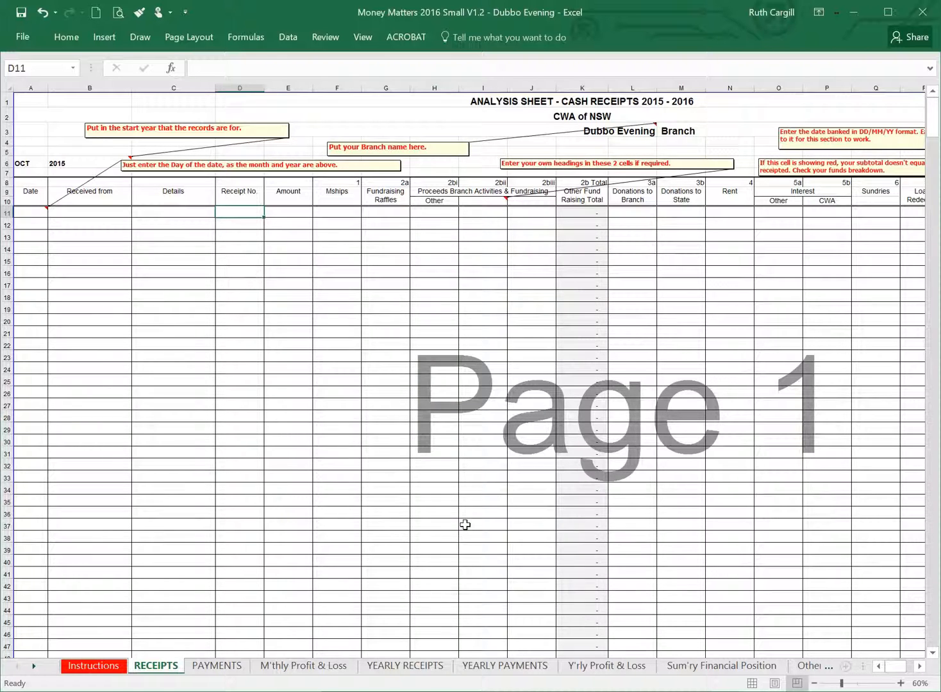
Switch to the Dubbo Evening Money Matters 2015 Small V3.0 workbook and copy the October receipts in A11:H17.
{"action": "mouse_move", "coordinate": [699, 691]}
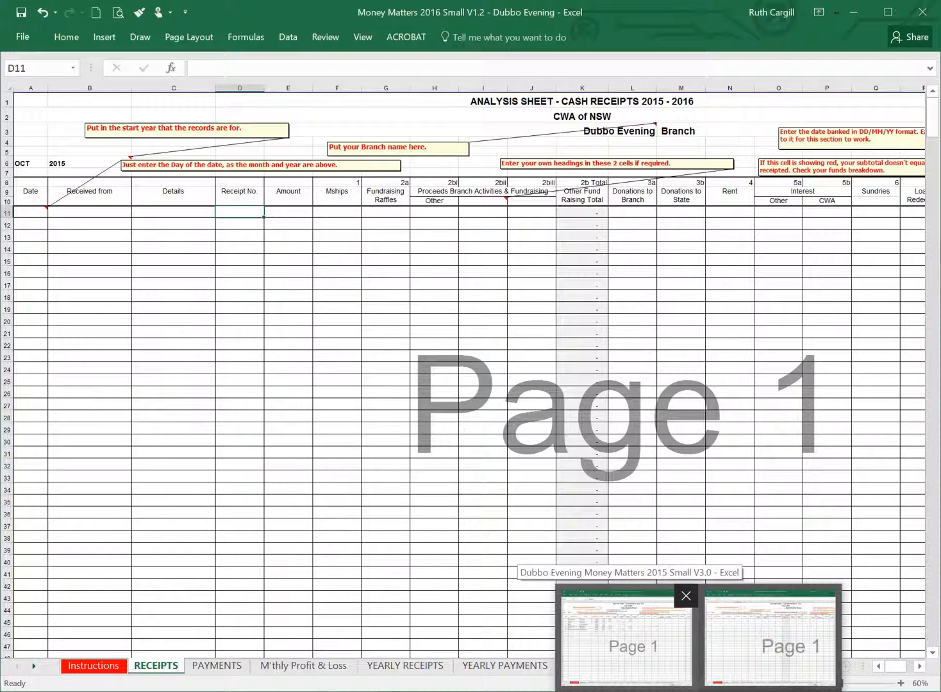
{"action": "left_click", "coordinate": [627, 641]}
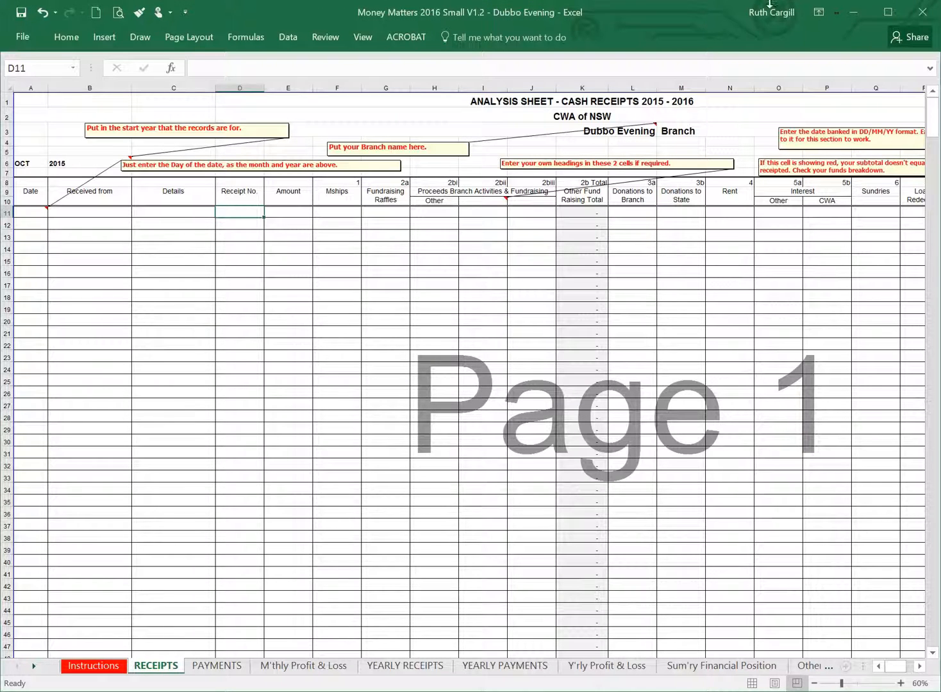
{"action": "left_click", "coordinate": [855, 11]}
{"action": "key", "text": "alt+Tab"}
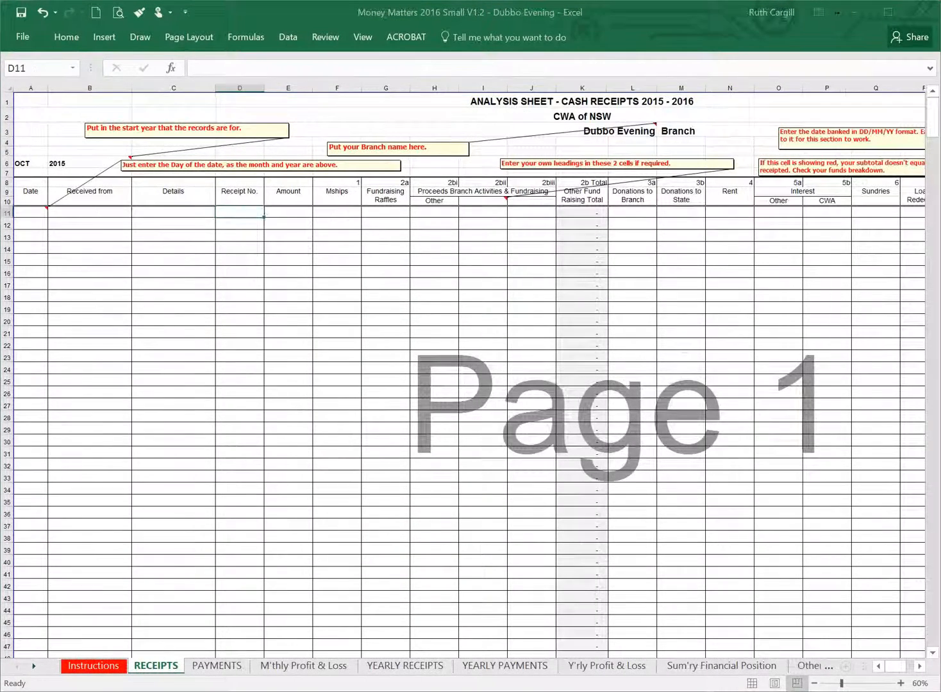
{"action": "key", "text": "alt+Tab"}
{"action": "left_click", "coordinate": [30, 210]}
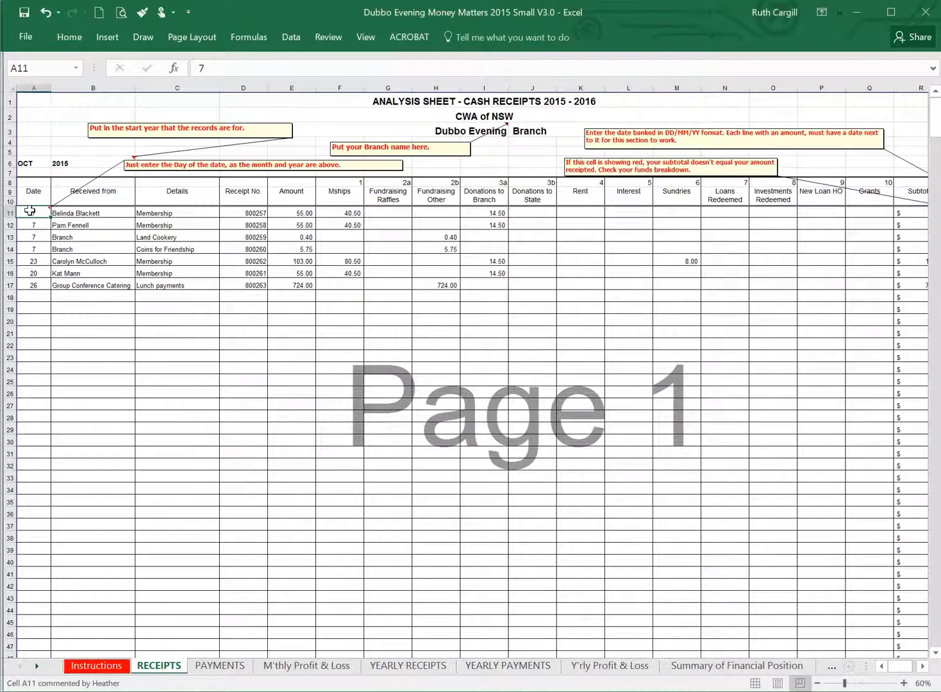
{"action": "left_click_drag", "start_coordinate": [30, 210], "coordinate": [36, 288]}
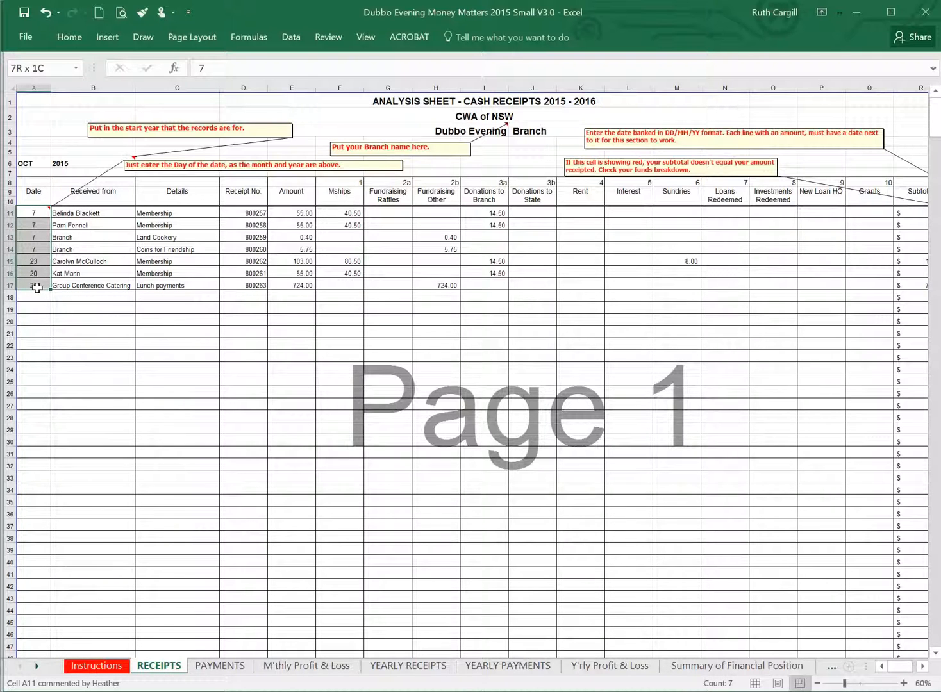
{"action": "mouse_move", "coordinate": [37, 287]}
{"action": "left_mouse_down"}
{"action": "mouse_move", "coordinate": [34, 297]}
{"action": "mouse_move", "coordinate": [34, 281]}
{"action": "left_mouse_up"}
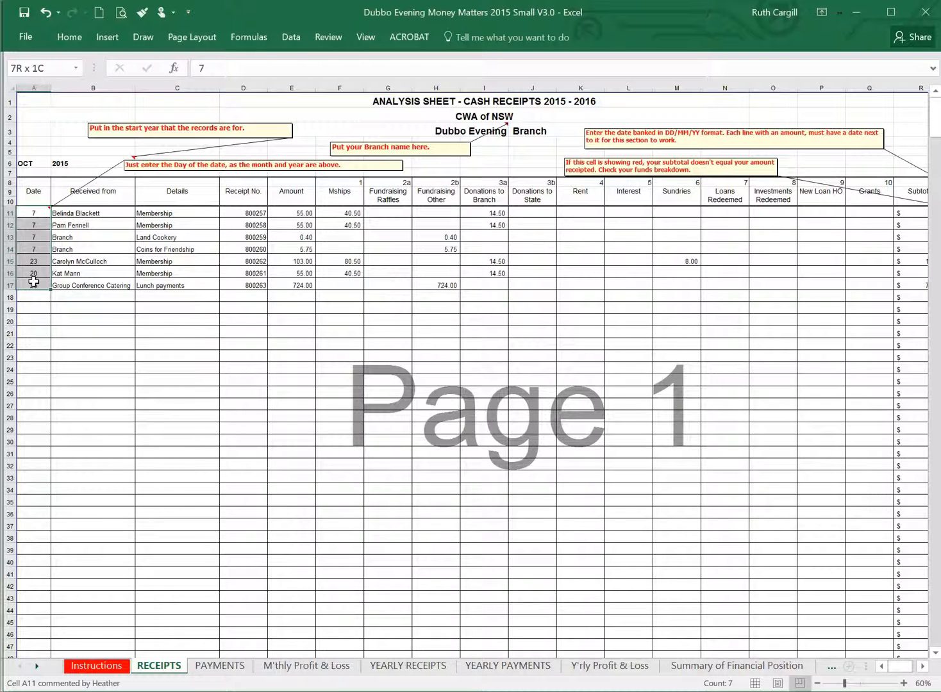
{"action": "left_click_drag", "start_coordinate": [33, 281], "coordinate": [452, 286]}
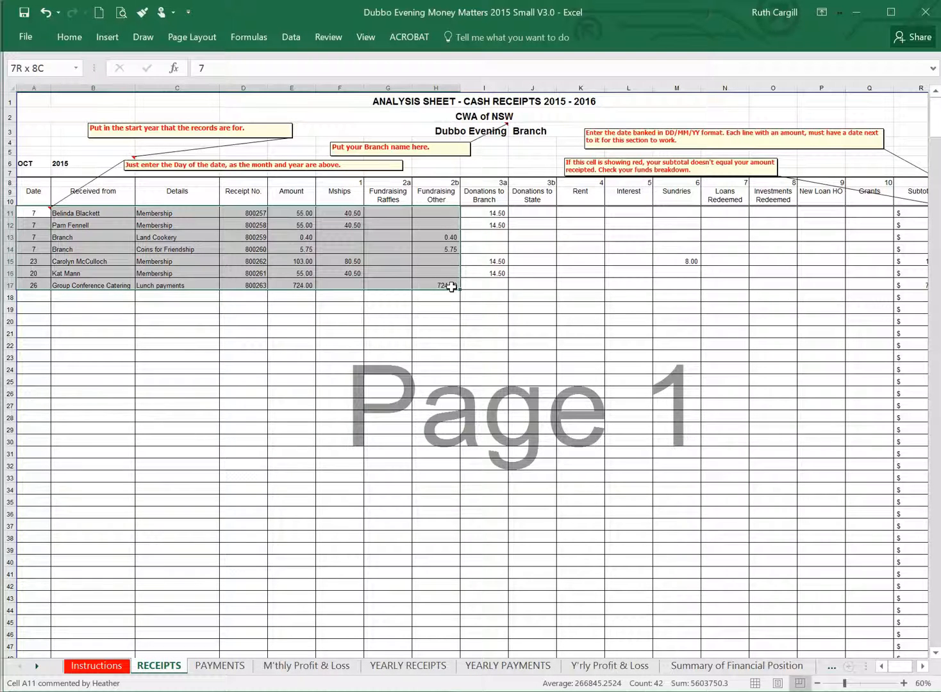
{"action": "left_click_drag", "start_coordinate": [452, 286], "coordinate": [452, 286]}
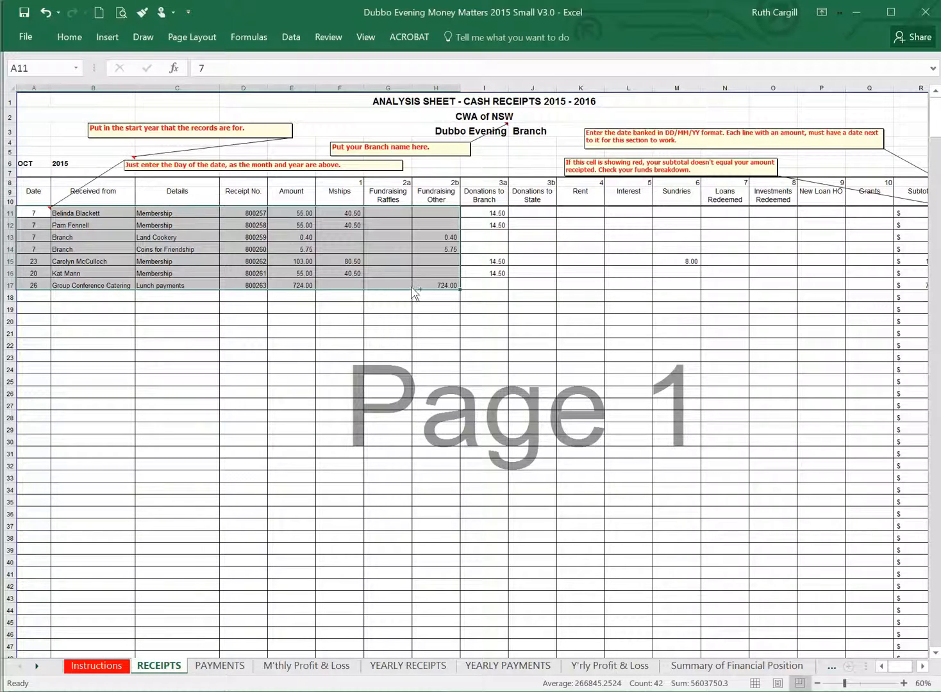
{"action": "key", "text": "ctrl+c"}
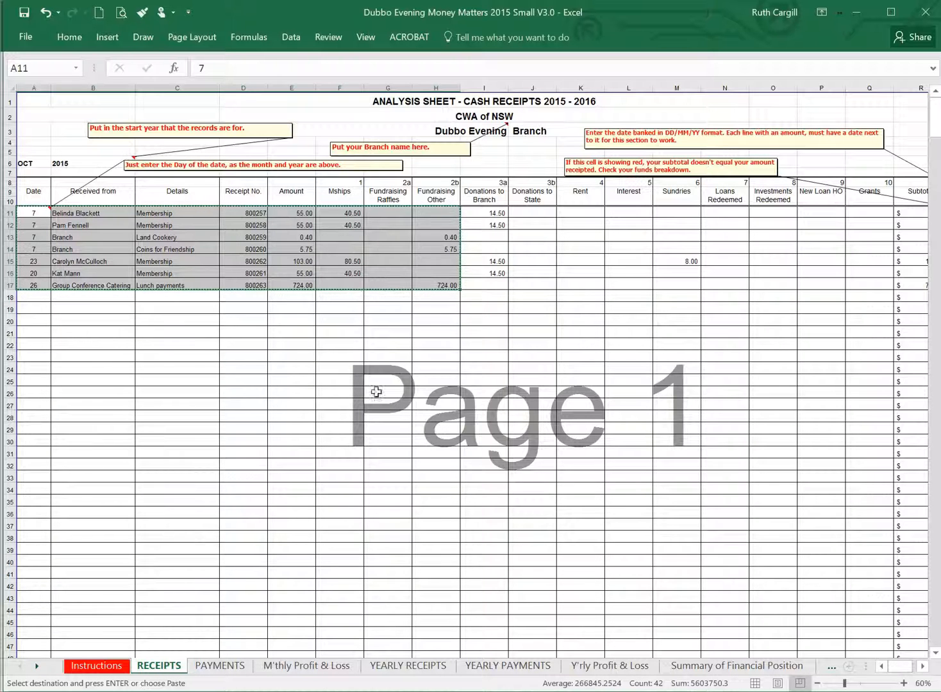
Paste the copied receipts as values only, starting at A11 of the RECEIPTS sheet in Money Matters 2016 Small V1.2.
{"action": "left_click", "coordinate": [539, 691]}
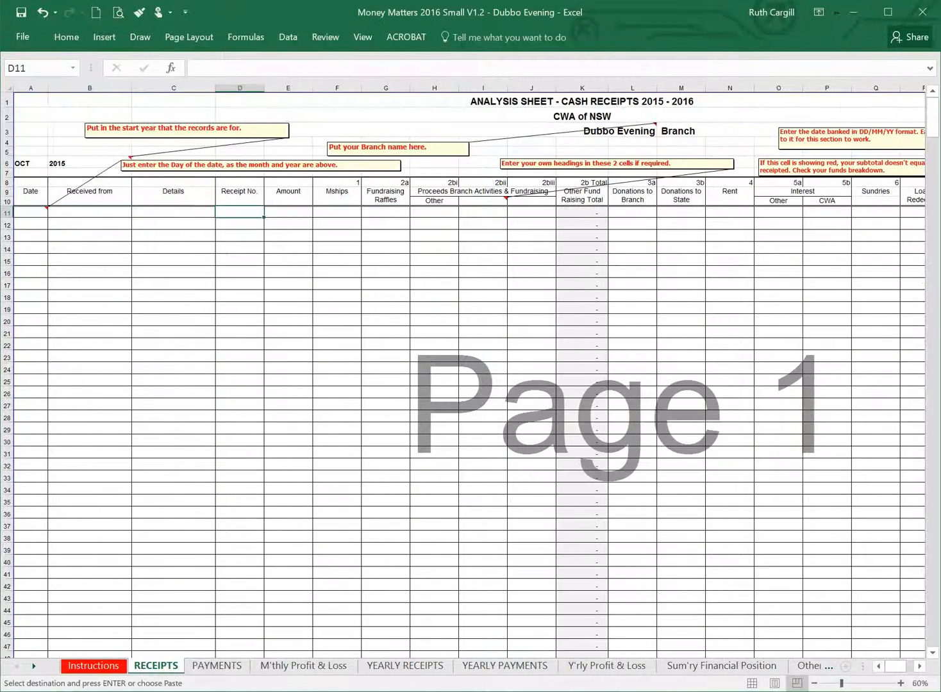
{"action": "right_click", "coordinate": [29, 213]}
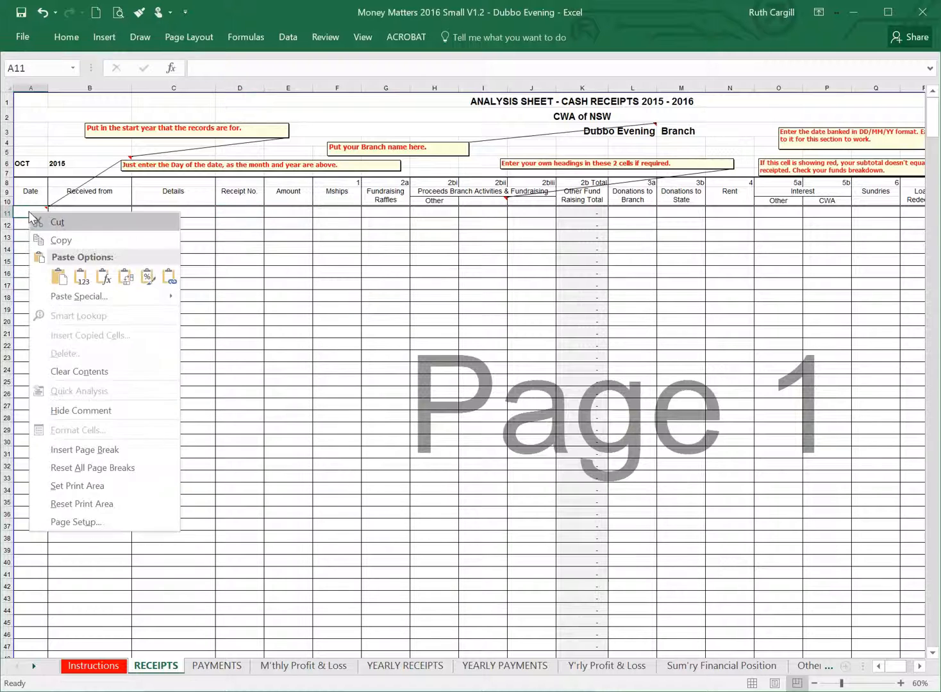
{"action": "left_click", "coordinate": [82, 278]}
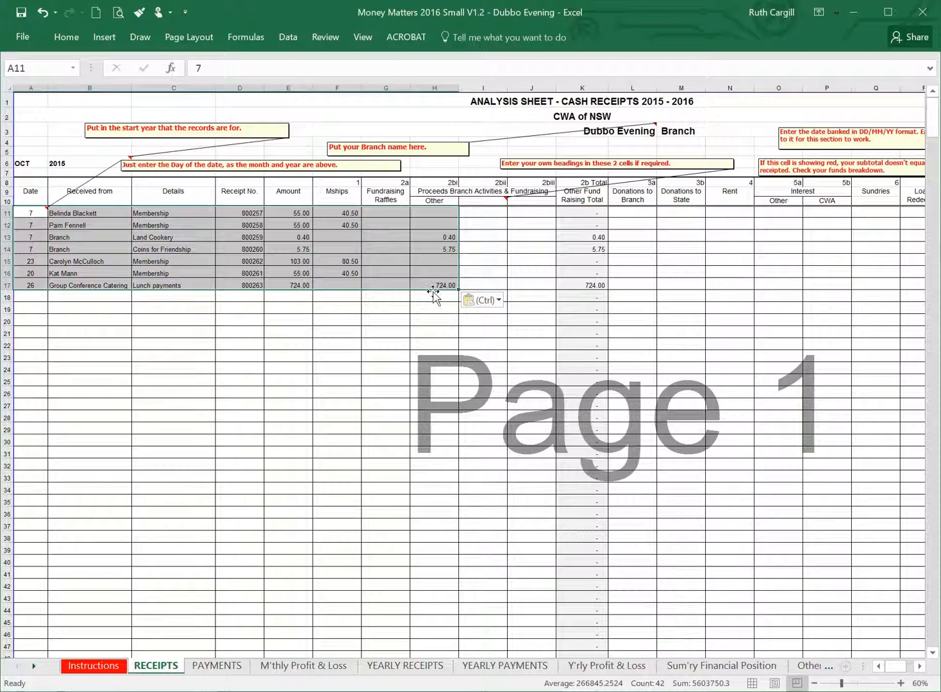
Enter the custom fundraising column heading "Coins 4 Fri" in cell I10.
{"action": "left_click", "coordinate": [492, 201]}
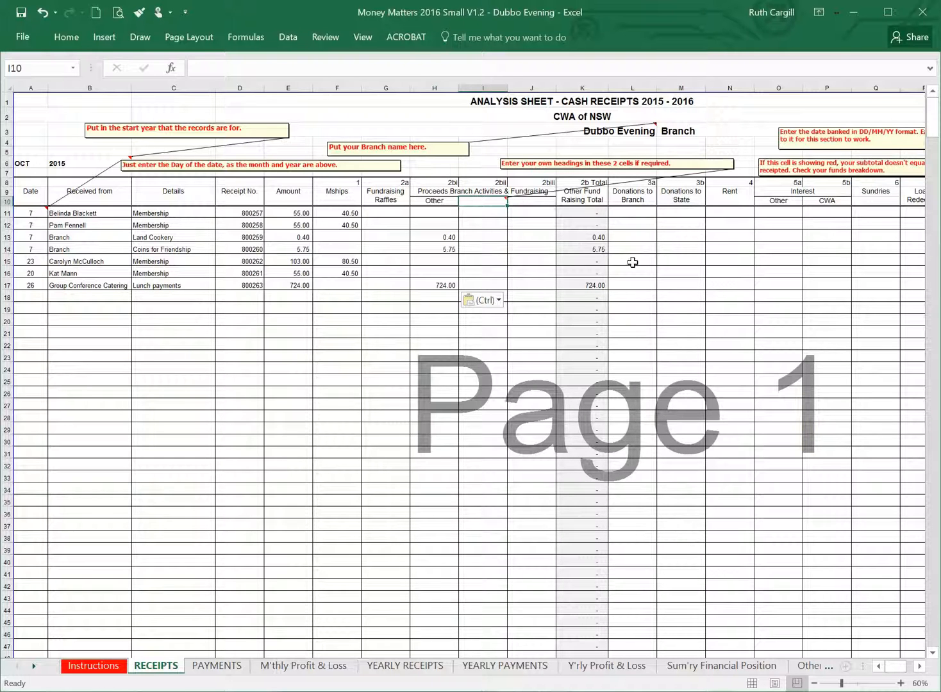
{"action": "type", "text": "Cpoin"}
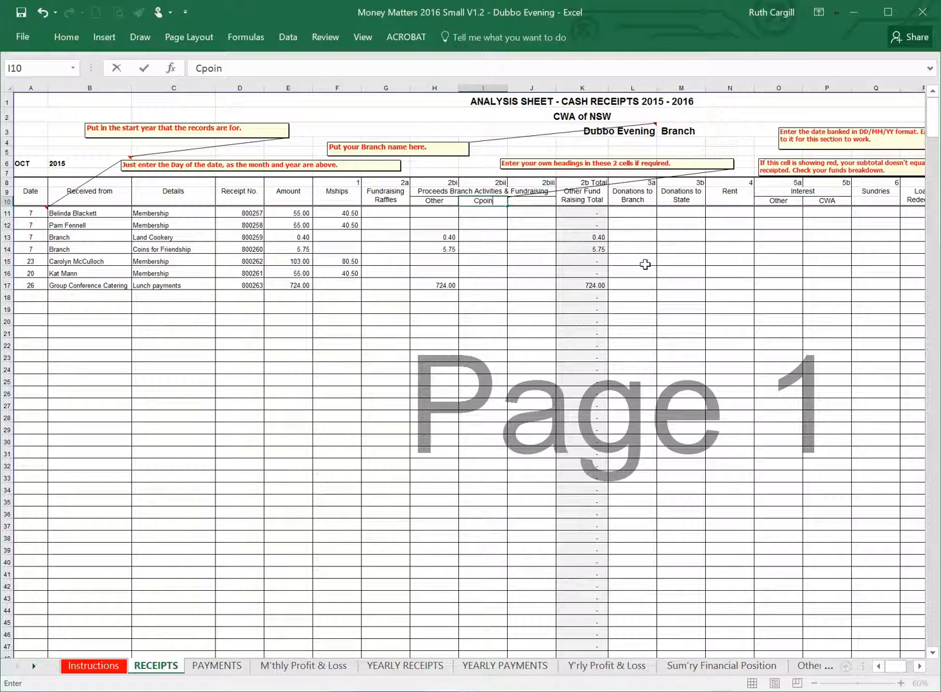
{"action": "key", "text": "BackSpace"}
{"action": "key", "text": "BackSpace"}
{"action": "key", "text": "BackSpace"}
{"action": "type", "text": "s"}
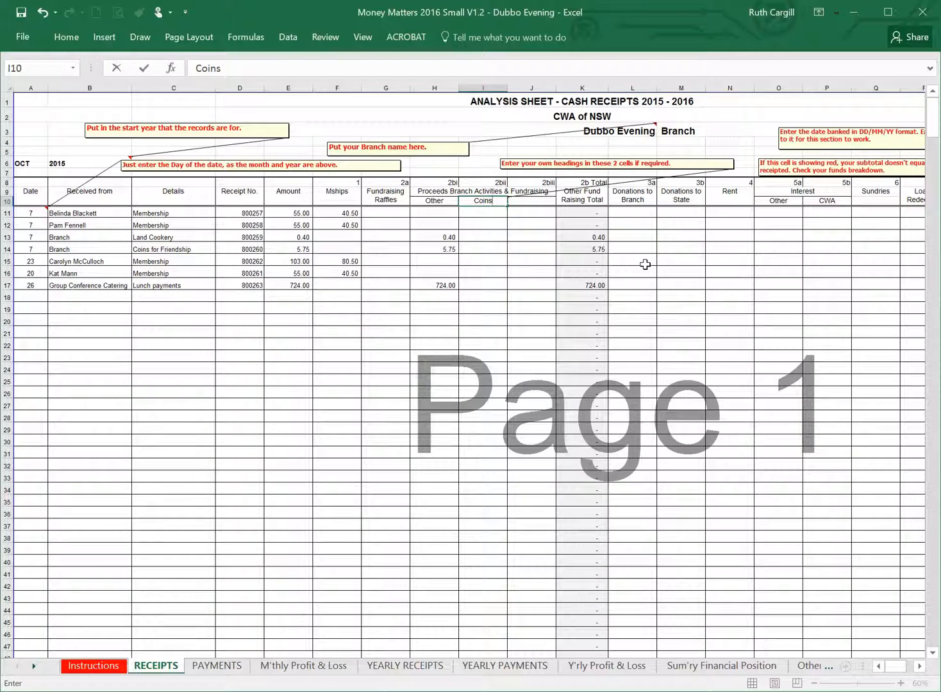
{"action": "type", "text": " $"}
{"action": "key", "text": "BackSpace"}
{"action": "type", "text": "4"}
{"action": "key", "text": "BackSpace"}
{"action": "type", "text": "4 Fri"}
{"action": "left_click", "coordinate": [481, 261]}
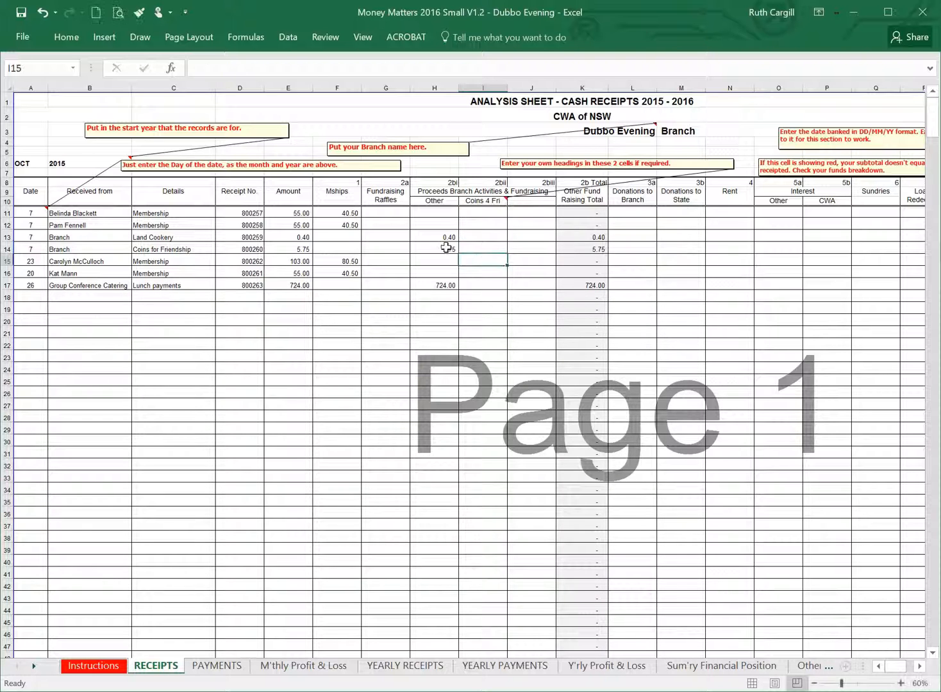
Copy the Coins for Friendship amount from H14 to I14 and clear it from H14.
{"action": "left_click", "coordinate": [448, 249]}
{"action": "key", "text": "ctrl+c"}
{"action": "left_click", "coordinate": [475, 249]}
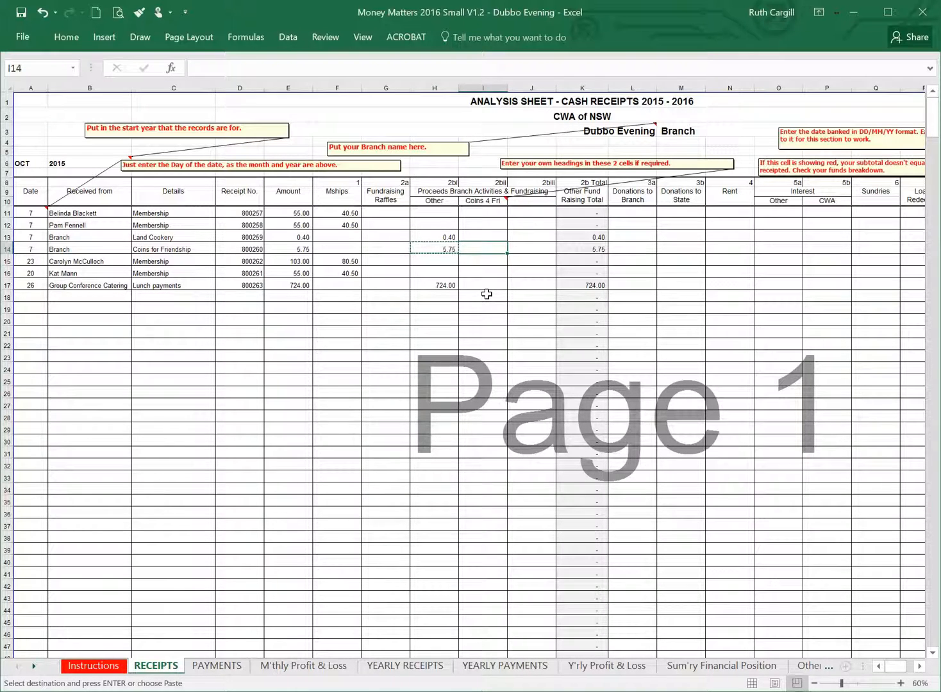
{"action": "key", "text": "ctrl+v"}
{"action": "left_click", "coordinate": [435, 246]}
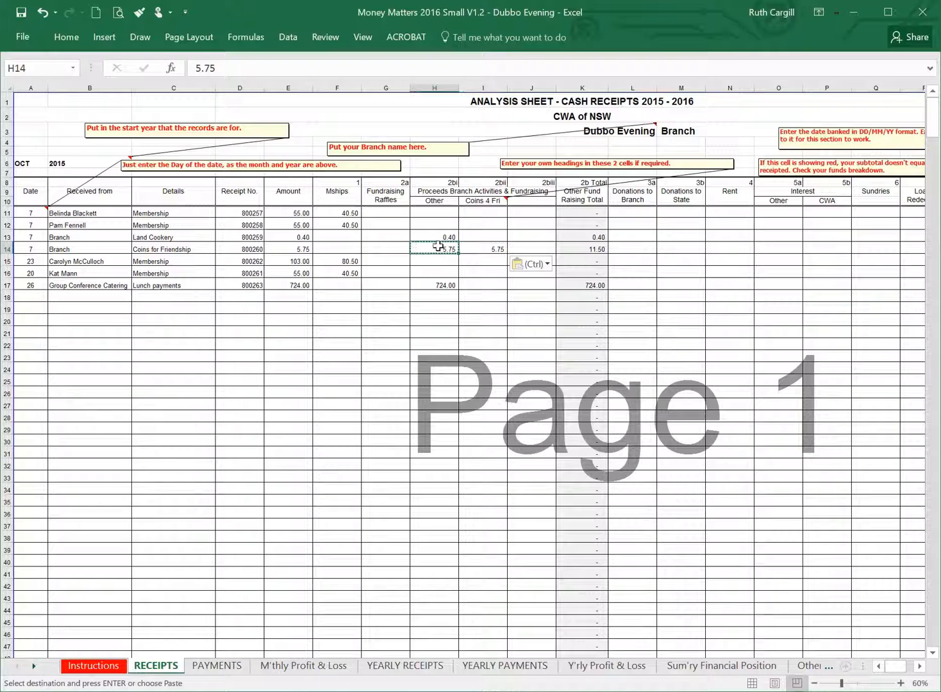
{"action": "key", "text": "Delete"}
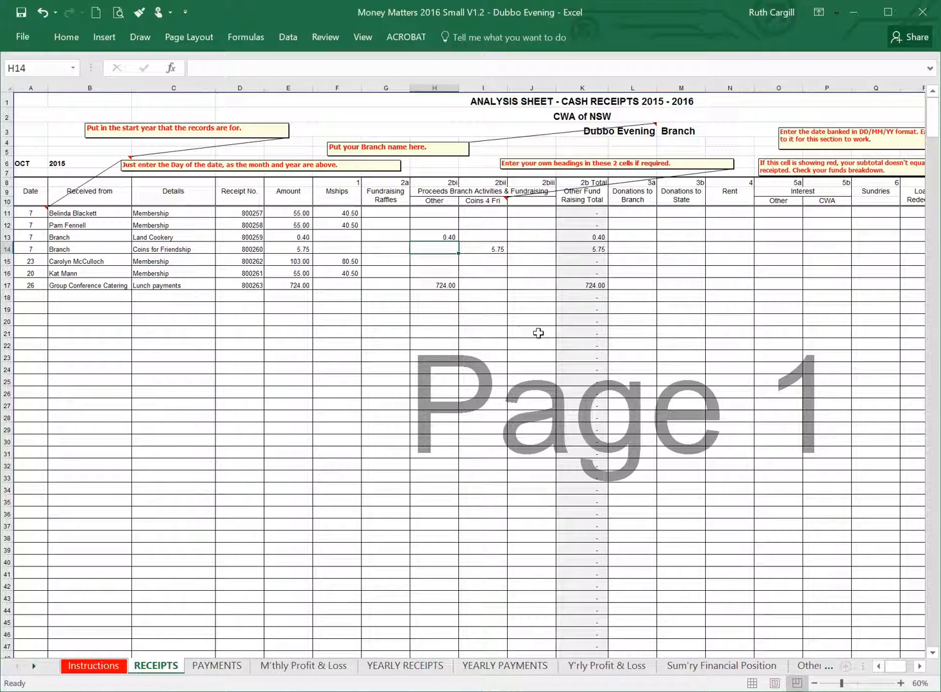
Copy the donations, rent and interest range I11:L17 from the 2015 workbook and paste it as values at L11 in the 2016 workbook.
{"action": "key", "text": "alt+Tab"}
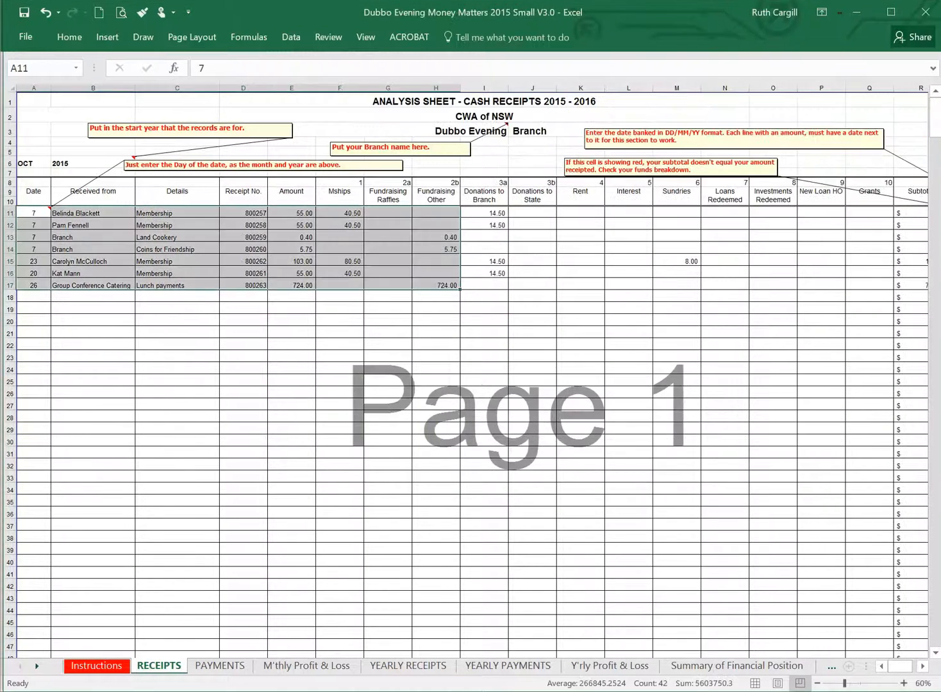
{"action": "left_click", "coordinate": [483, 213]}
{"action": "left_click_drag", "start_coordinate": [483, 213], "coordinate": [640, 277]}
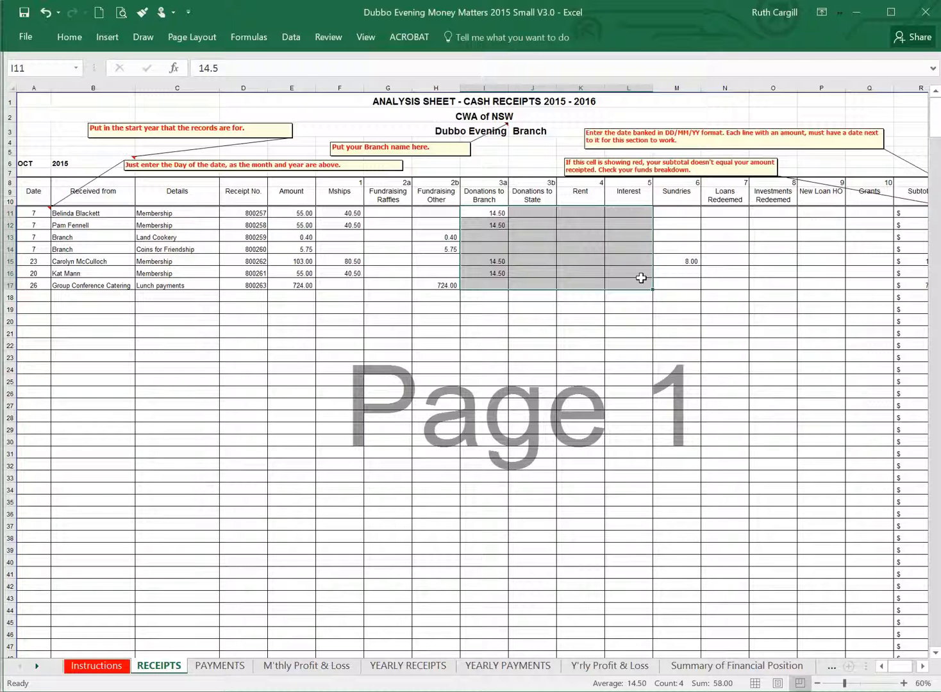
{"action": "key", "text": "ctrl+c"}
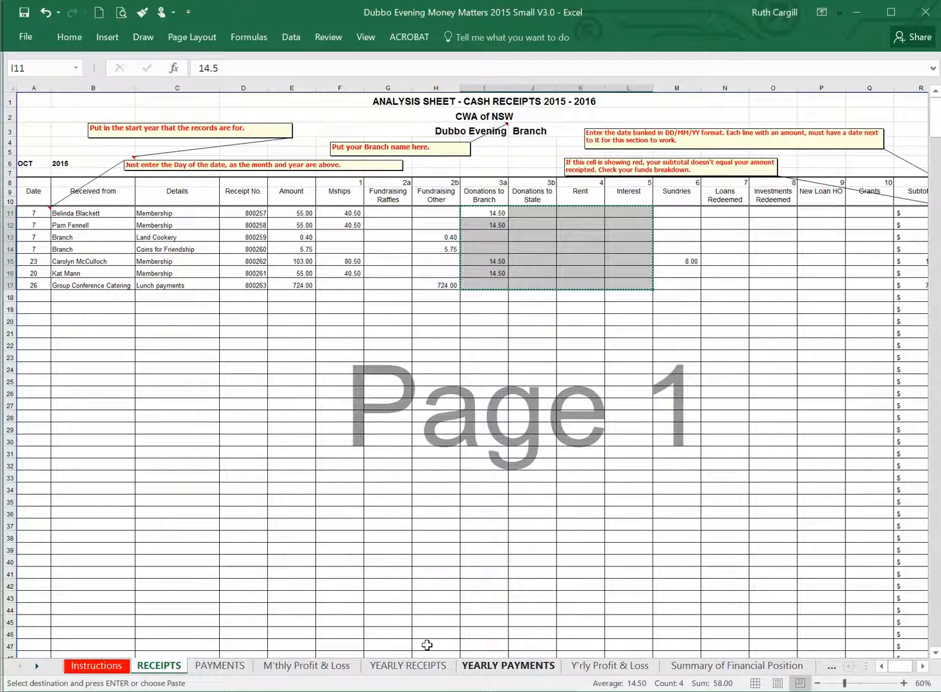
{"action": "key", "text": "alt+Tab"}
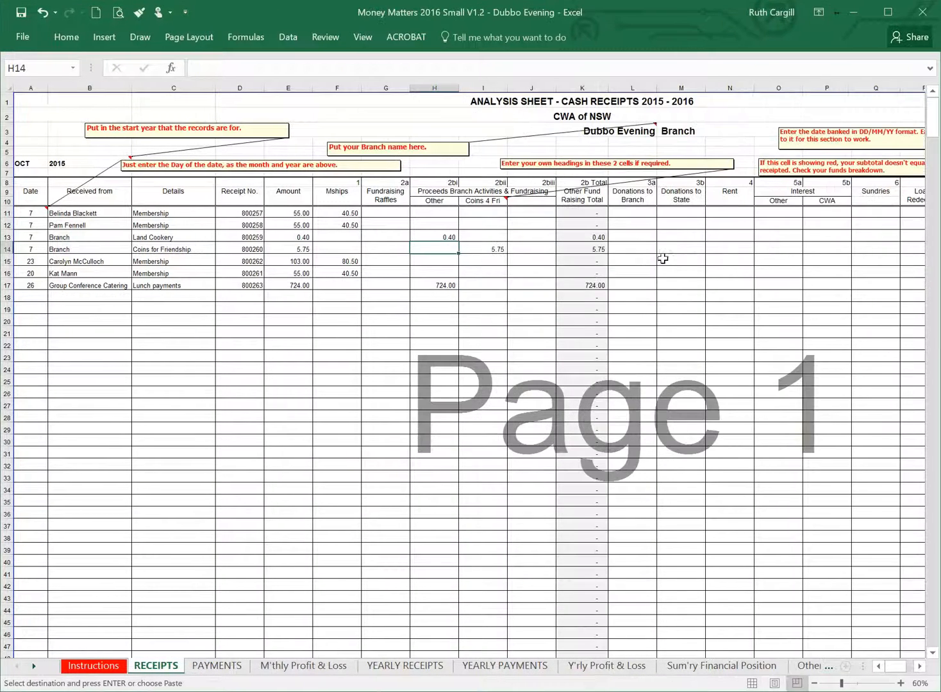
{"action": "right_click", "coordinate": [641, 213]}
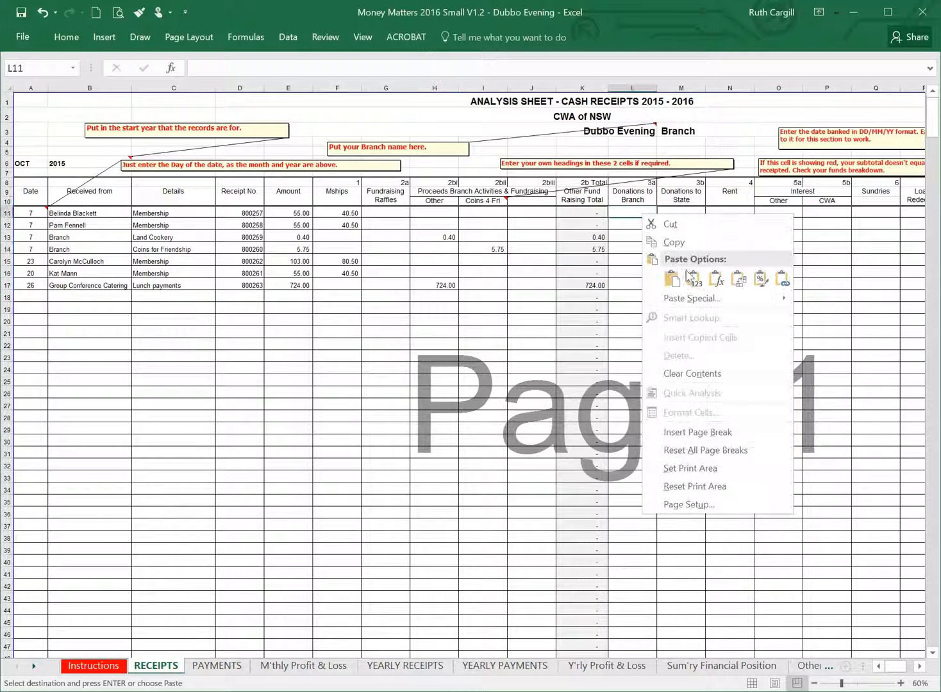
{"action": "left_click", "coordinate": [692, 277]}
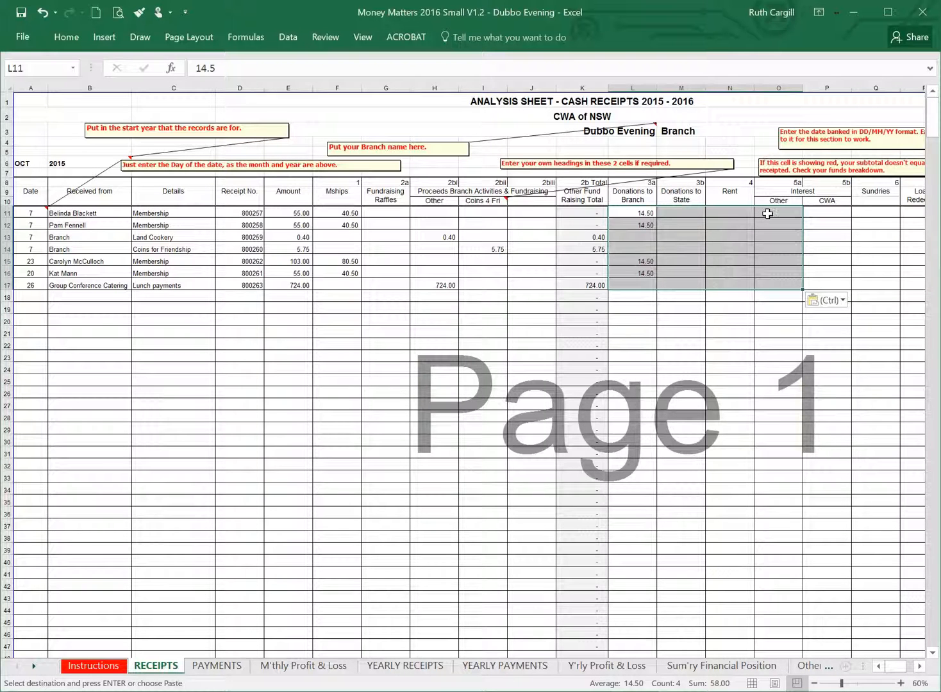
{"action": "left_click_drag", "start_coordinate": [775, 212], "coordinate": [773, 286]}
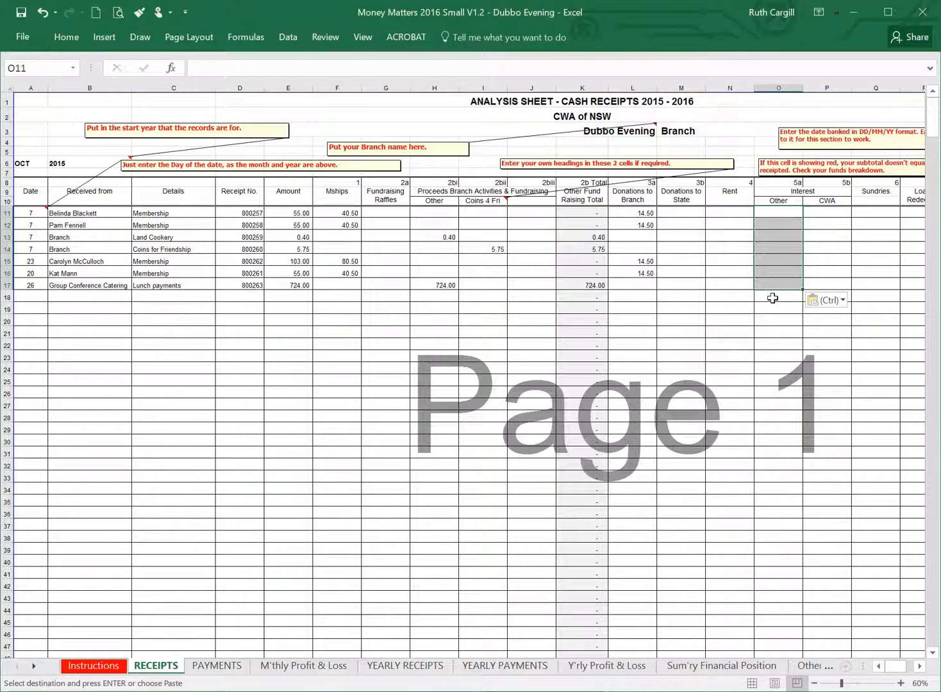
{"action": "left_click", "coordinate": [830, 282]}
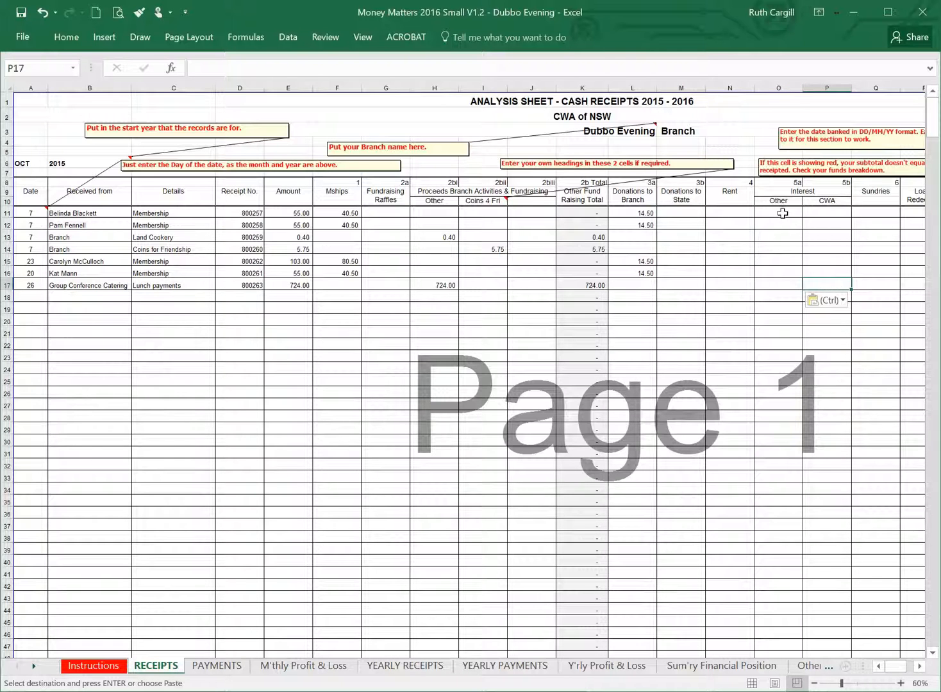
{"action": "left_click", "coordinate": [781, 212]}
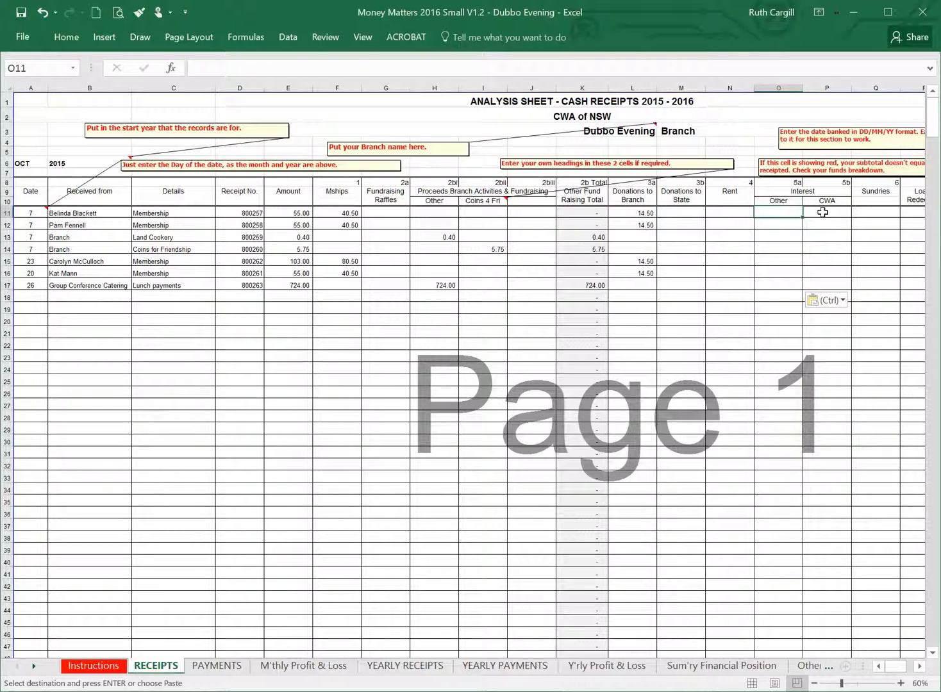
{"action": "left_click", "coordinate": [823, 212]}
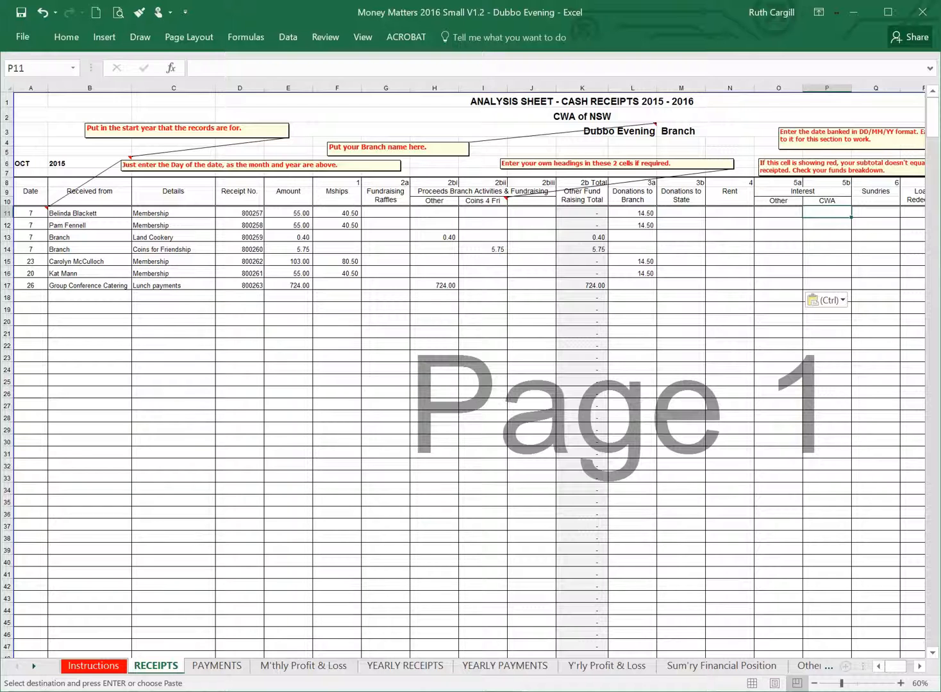
Copy the sundries-to-grants range M11:Q17 from the 2015 workbook and paste it as values at Q11 in the 2016 workbook.
{"action": "key", "text": "alt+Tab"}
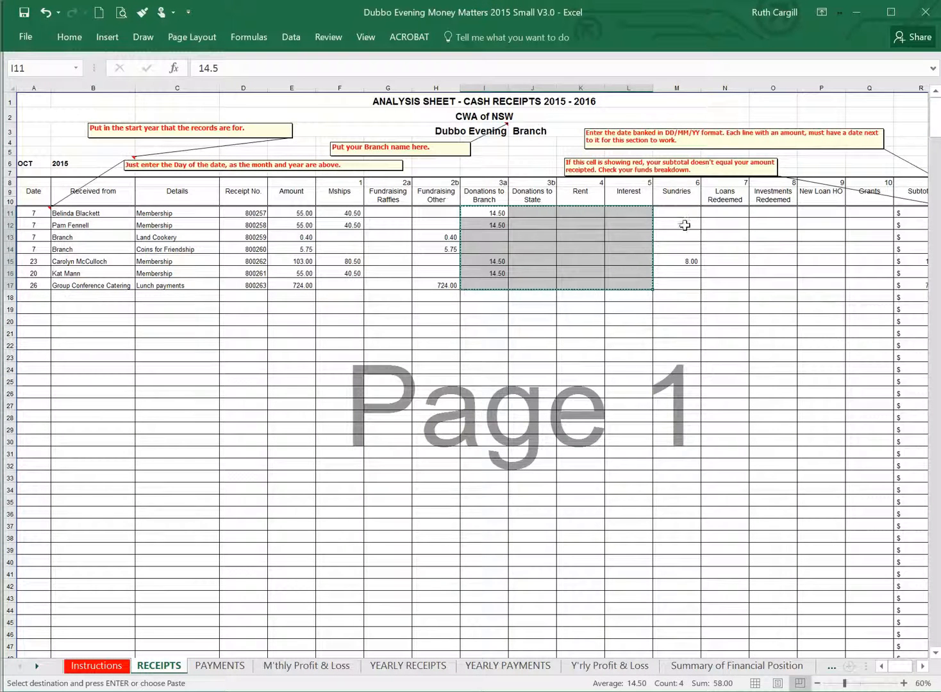
{"action": "left_click_drag", "start_coordinate": [684, 216], "coordinate": [876, 288]}
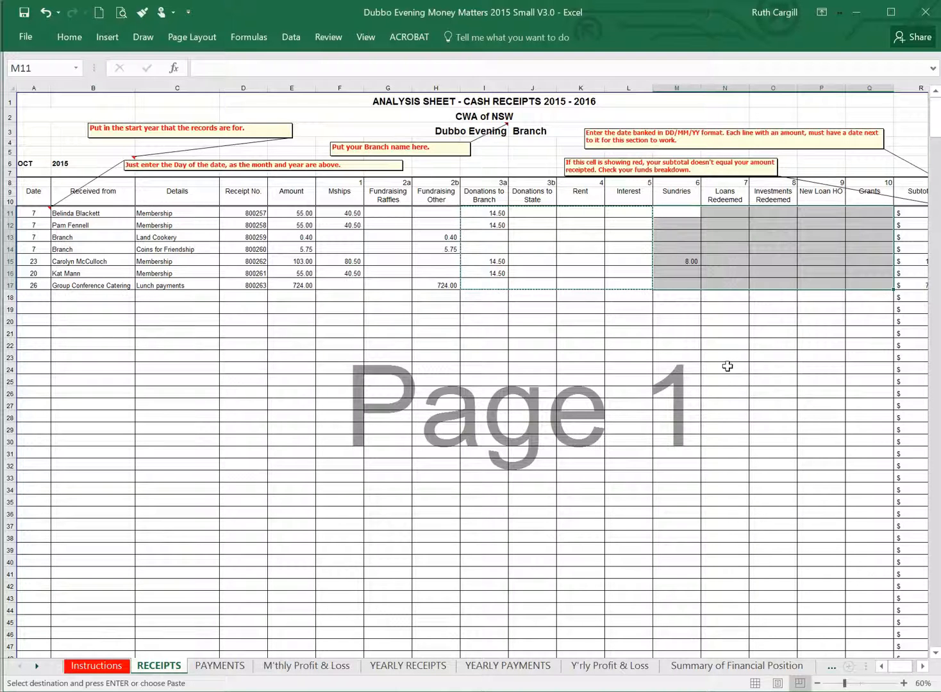
{"action": "key", "text": "ctrl+c"}
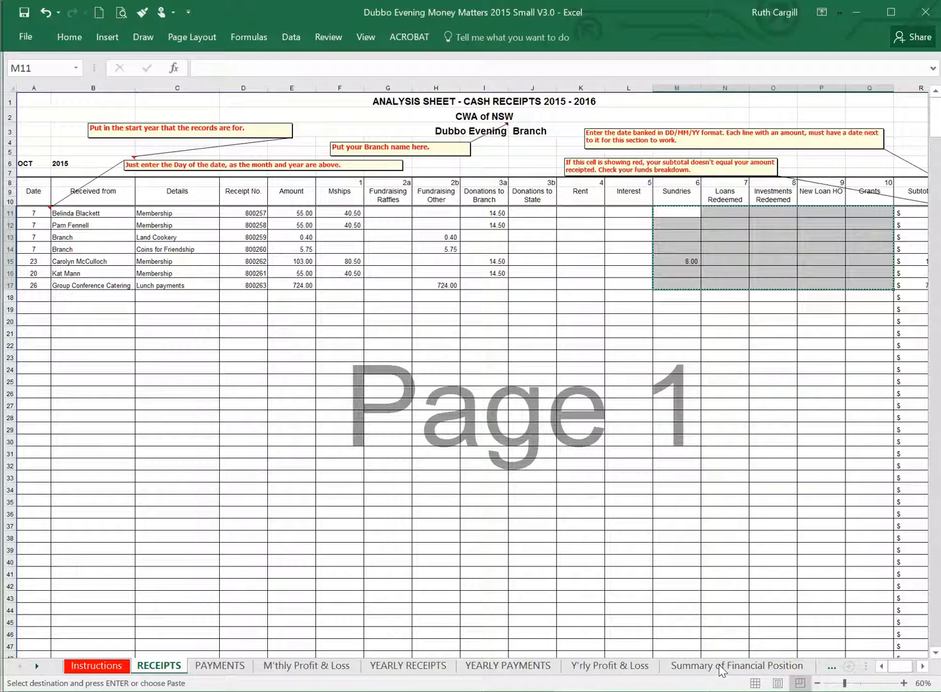
{"action": "key", "text": "alt+Tab"}
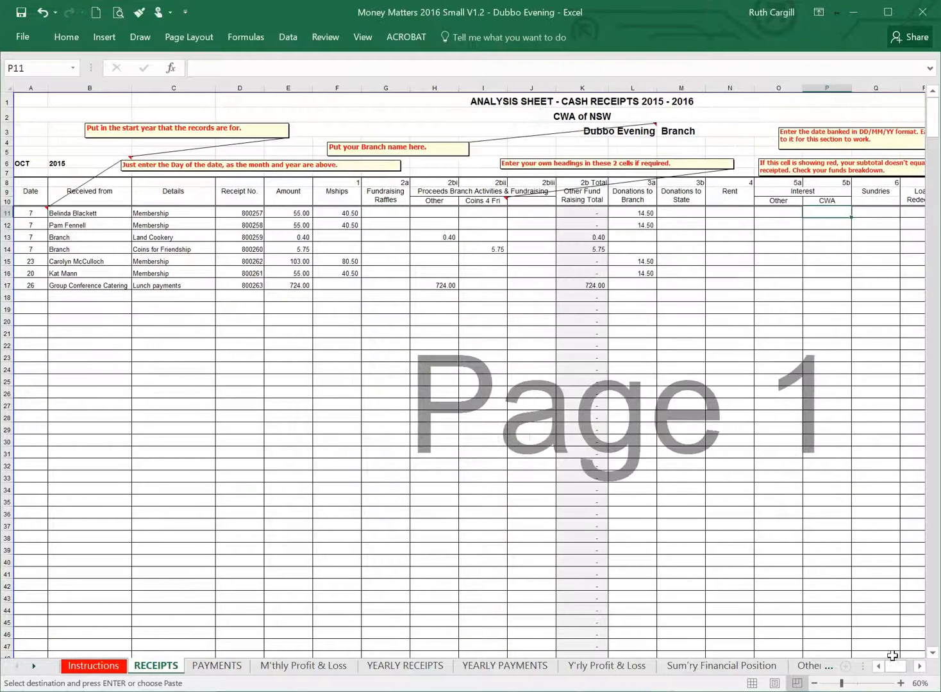
{"action": "left_click", "coordinate": [919, 666]}
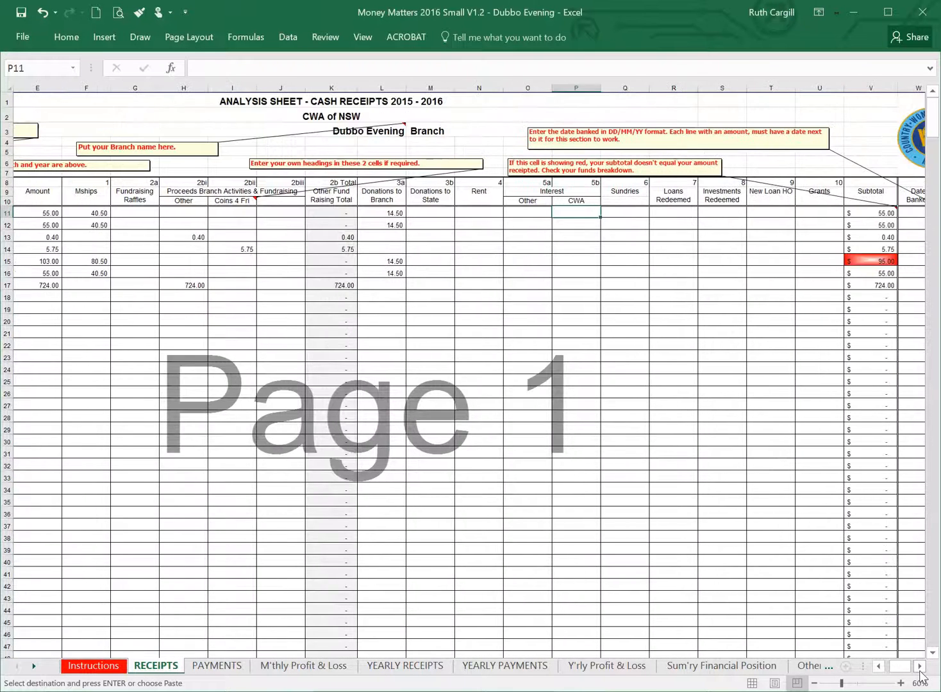
{"action": "right_click", "coordinate": [627, 216]}
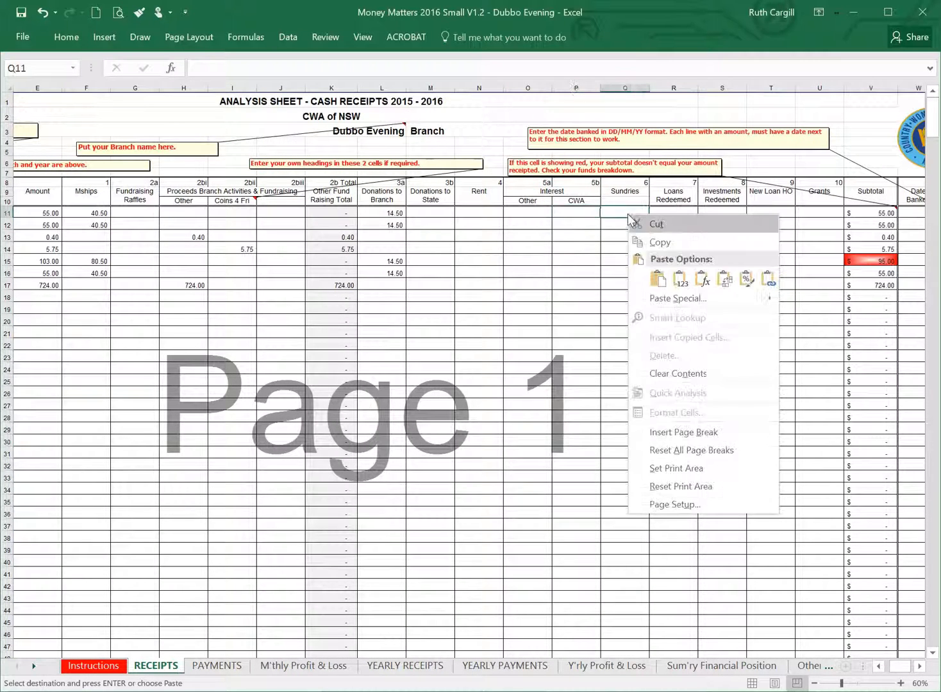
{"action": "left_click", "coordinate": [679, 281]}
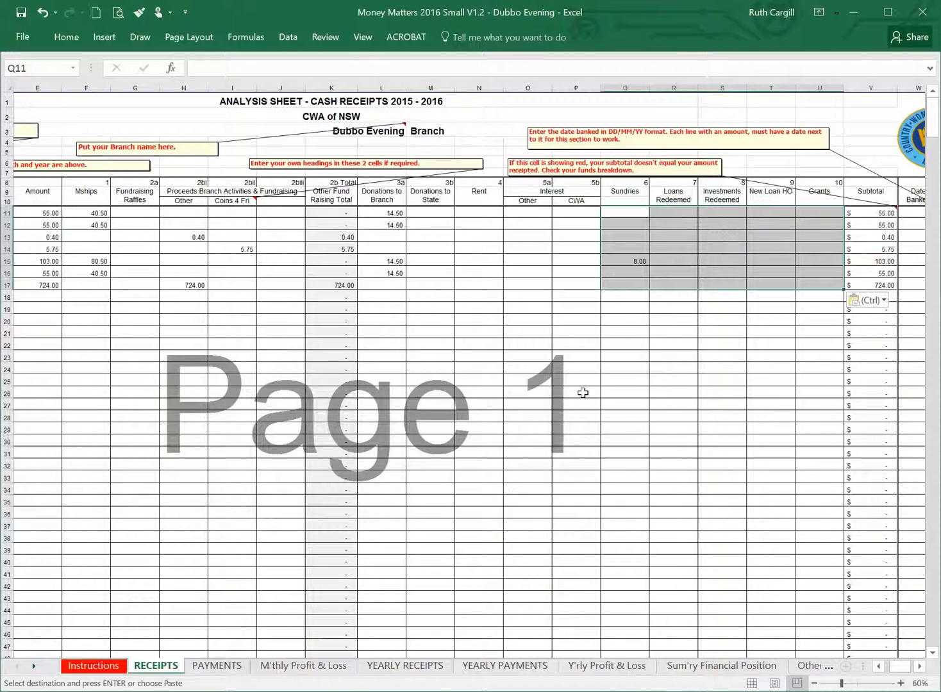
Copy the October banking dates S11:S17 from the 2015 workbook and paste them as values at W11 in the 2016 workbook.
{"action": "key", "text": "alt+Tab"}
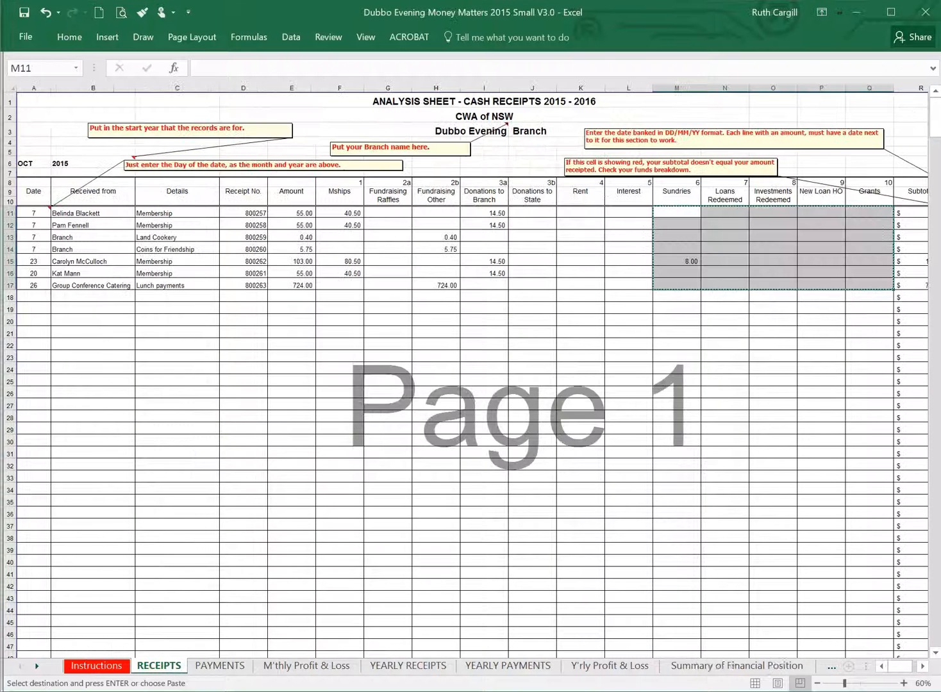
{"action": "left_click", "coordinate": [920, 669]}
{"action": "left_click", "coordinate": [922, 667]}
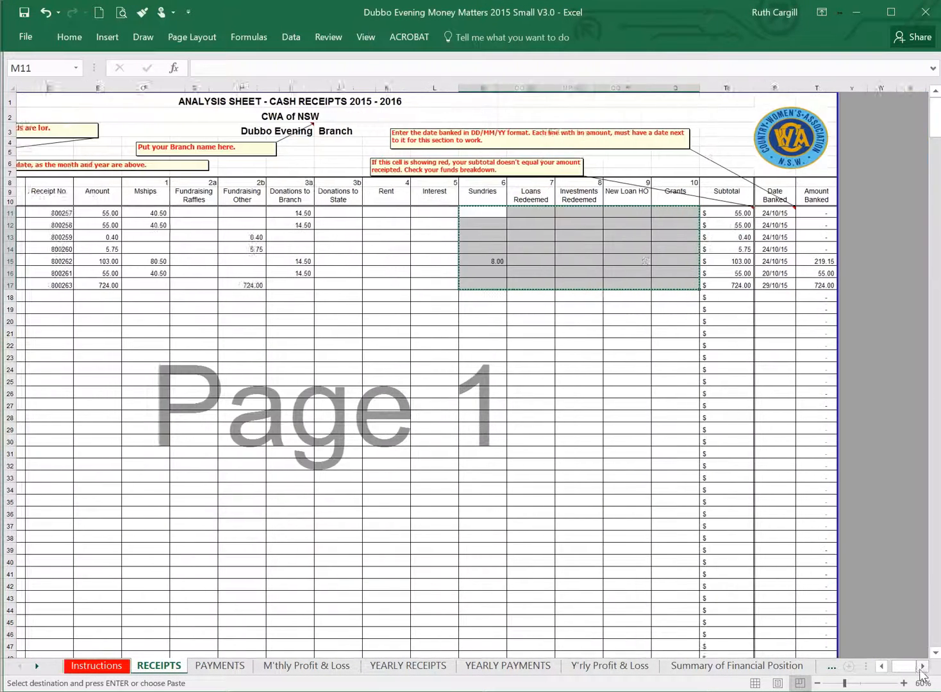
{"action": "left_click_drag", "start_coordinate": [728, 216], "coordinate": [721, 285]}
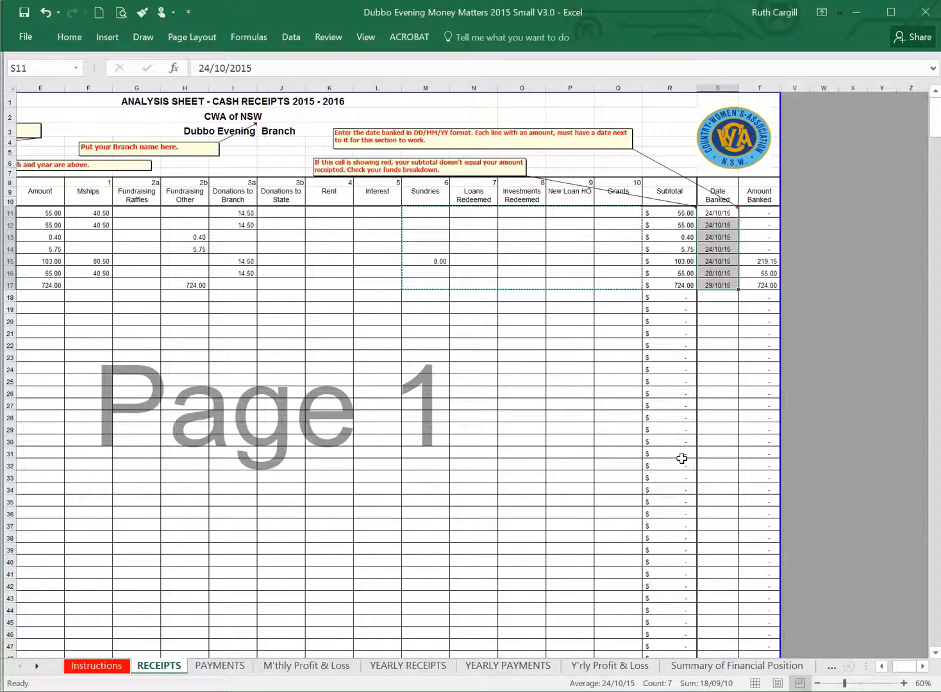
{"action": "key", "text": "ctrl+c"}
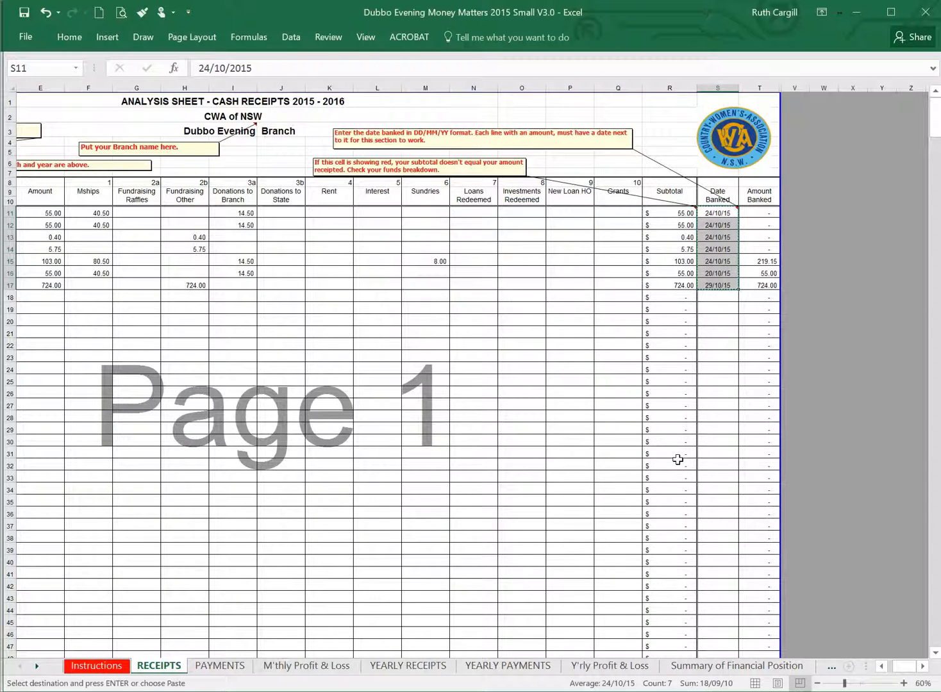
{"action": "left_click", "coordinate": [733, 691]}
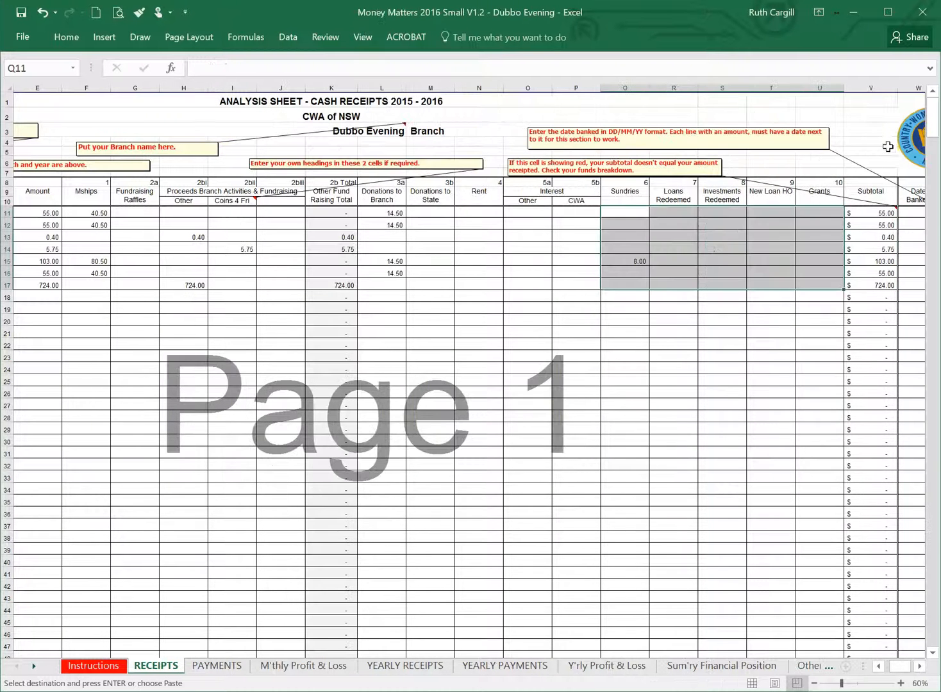
{"action": "left_click", "coordinate": [912, 215]}
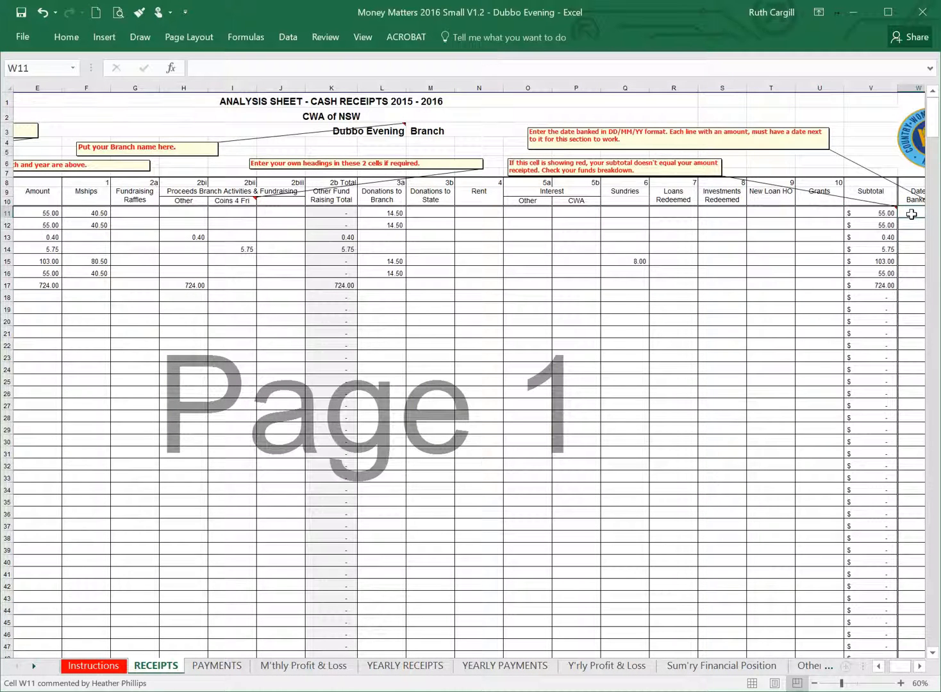
{"action": "right_click", "coordinate": [911, 214]}
{"action": "left_click", "coordinate": [806, 276]}
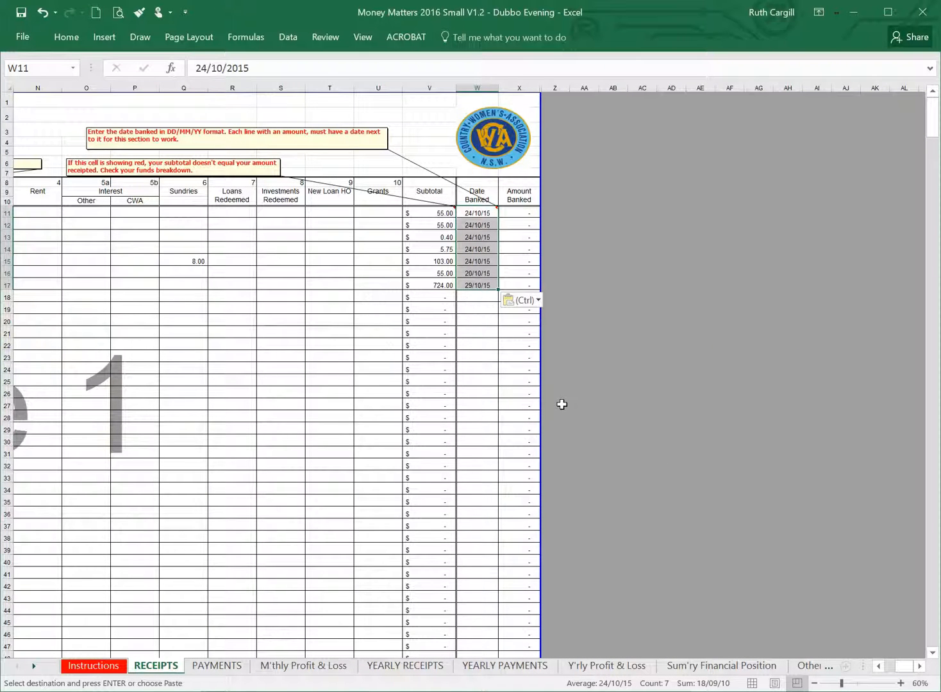
{"action": "left_click", "coordinate": [472, 308]}
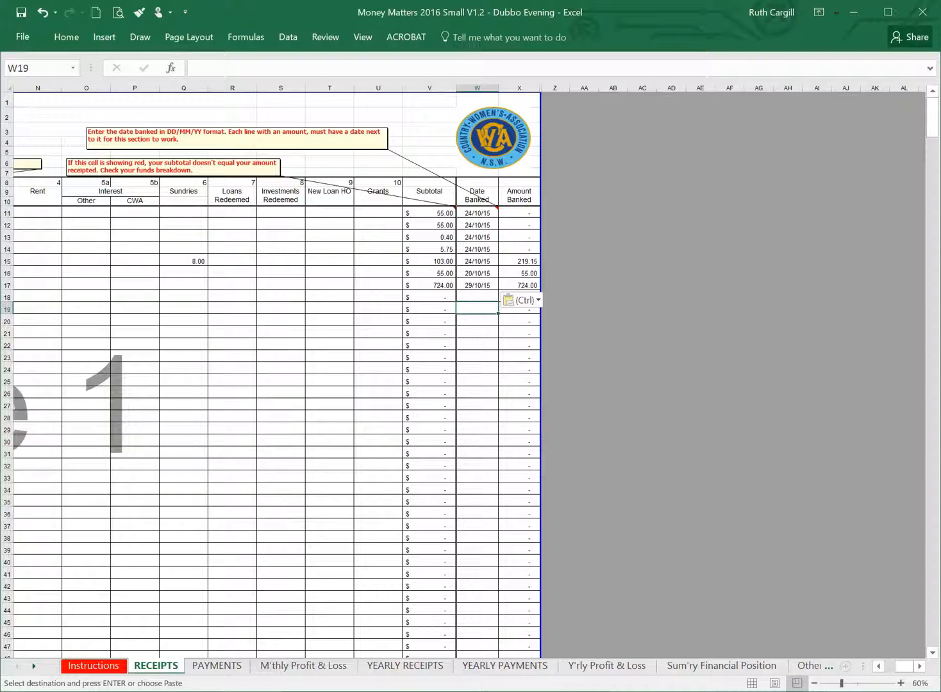
Copy the November 2015 receipts range A66:H67 from the RECEIPTS sheet of the 2015 workbook.
{"action": "left_click_drag", "start_coordinate": [904, 669], "coordinate": [896, 672]}
{"action": "scroll", "coordinate": [330, 416], "scroll_direction": "down", "scroll_amount": 6}
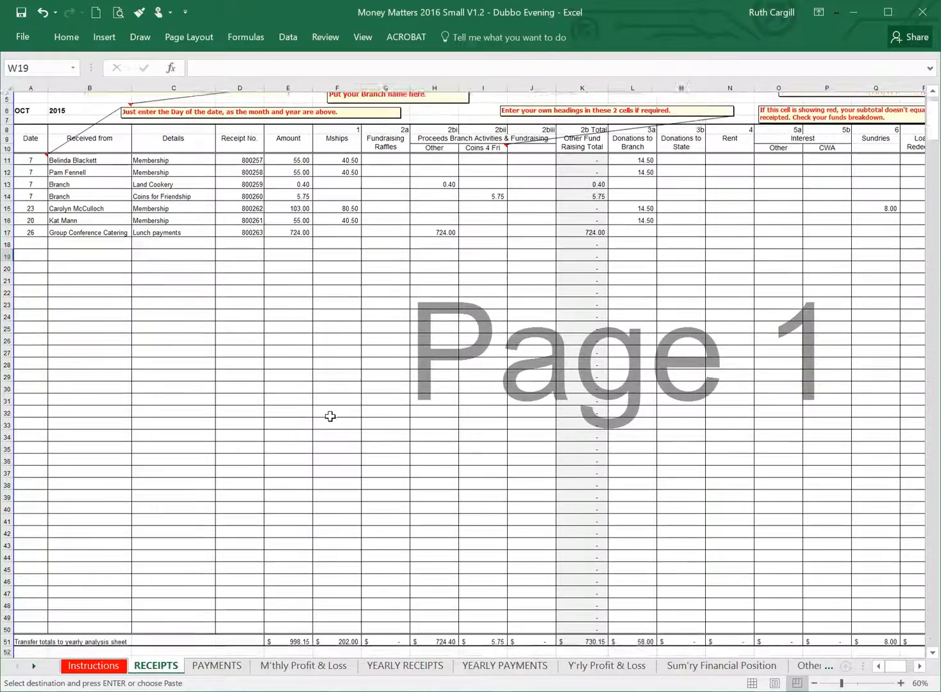
{"action": "scroll", "coordinate": [316, 409], "scroll_direction": "up", "scroll_amount": 5}
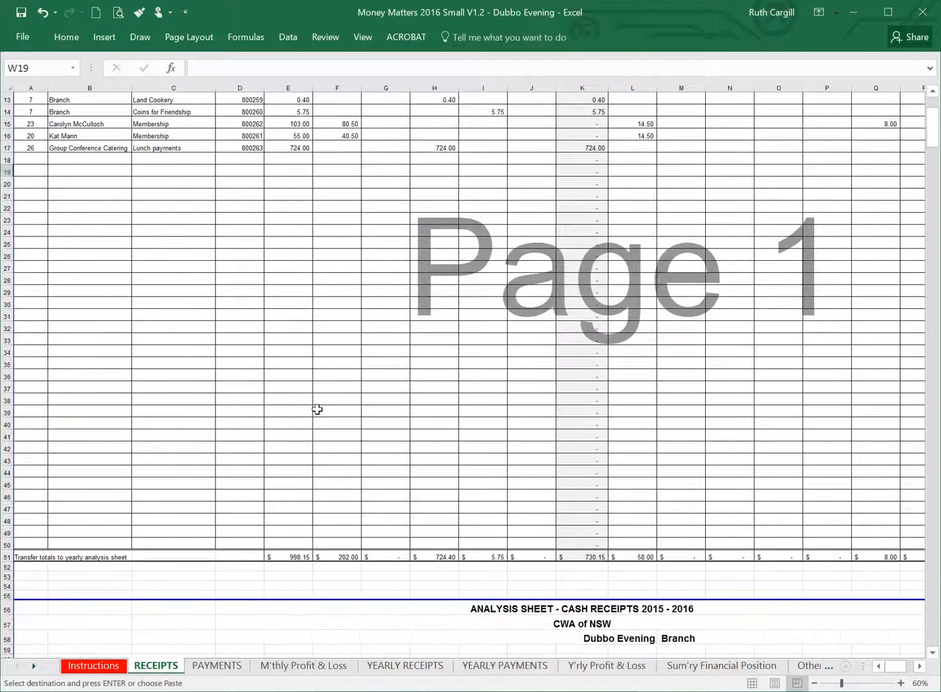
{"action": "scroll", "coordinate": [314, 402], "scroll_direction": "down", "scroll_amount": 20}
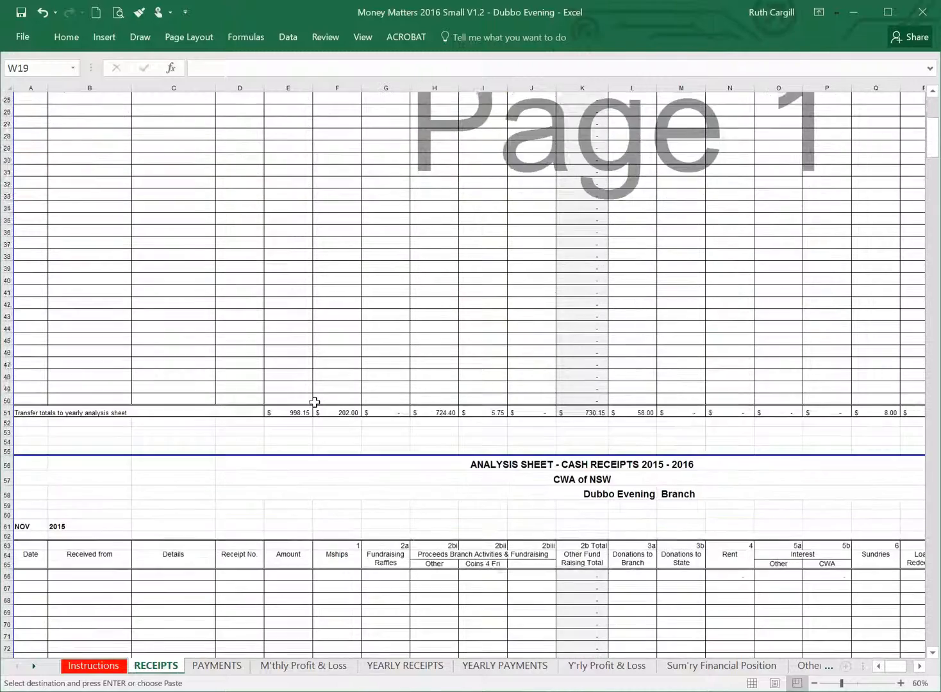
{"action": "scroll", "coordinate": [314, 402], "scroll_direction": "up", "scroll_amount": 2}
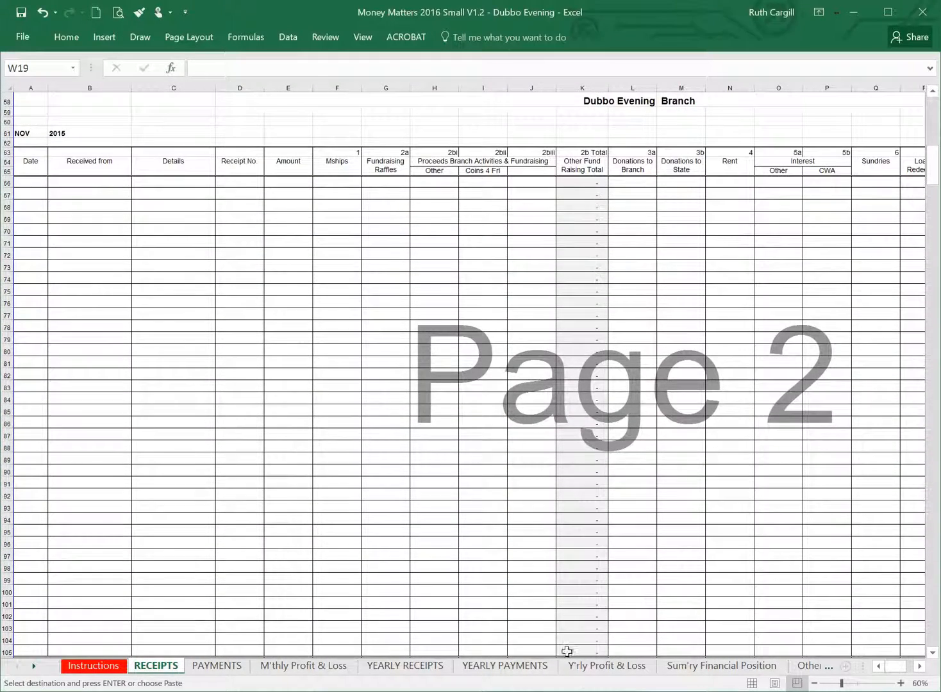
{"action": "key", "text": "alt+Tab"}
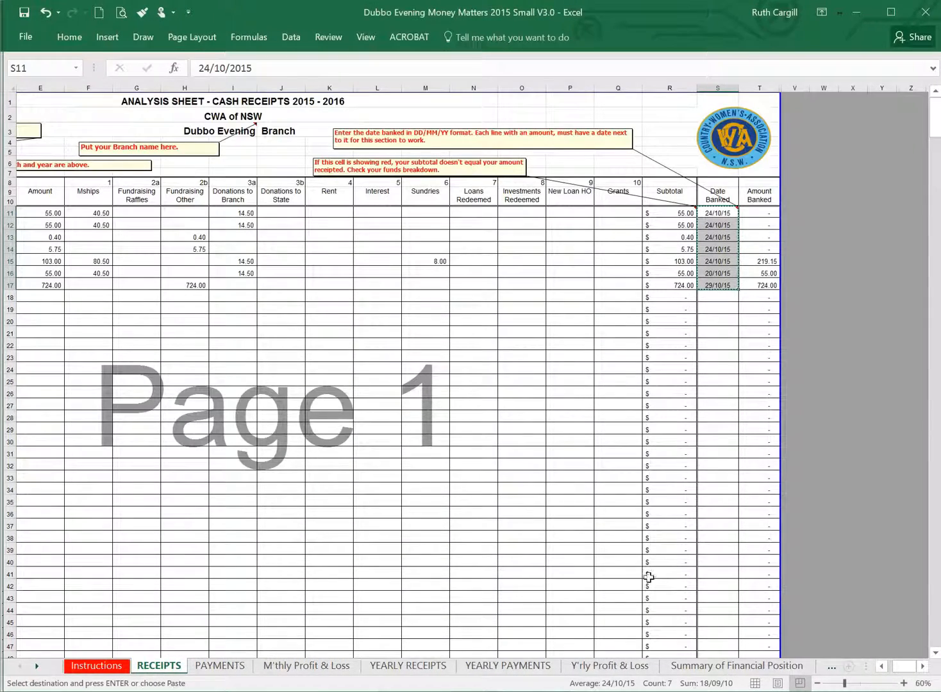
{"action": "left_click_drag", "start_coordinate": [911, 667], "coordinate": [860, 658]}
{"action": "scroll", "coordinate": [496, 269], "scroll_direction": "down", "scroll_amount": 7}
{"action": "scroll", "coordinate": [486, 282], "scroll_direction": "down", "scroll_amount": 7}
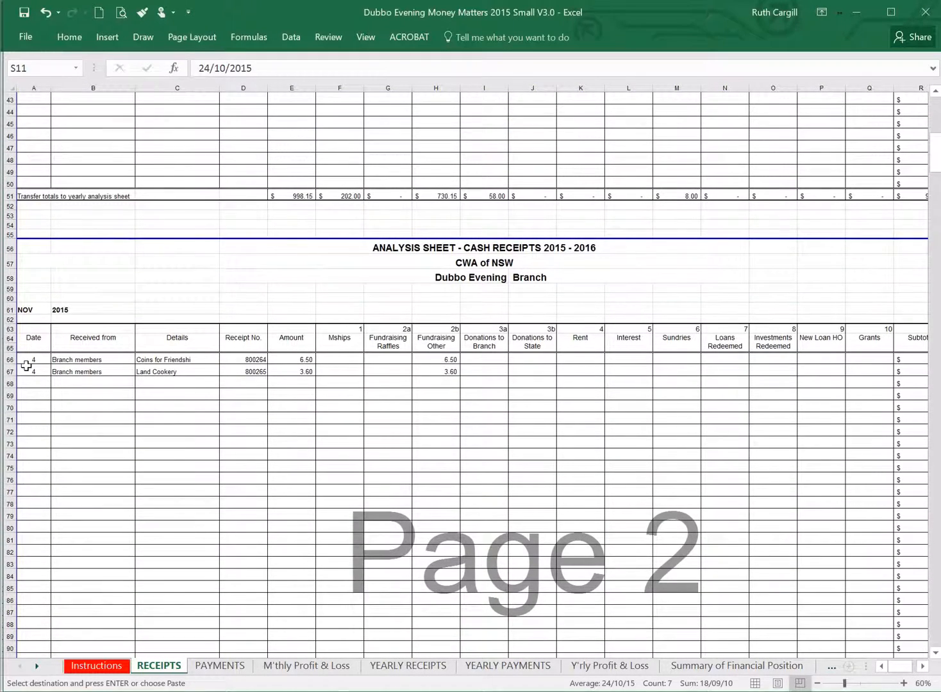
{"action": "left_click_drag", "start_coordinate": [29, 359], "coordinate": [442, 368]}
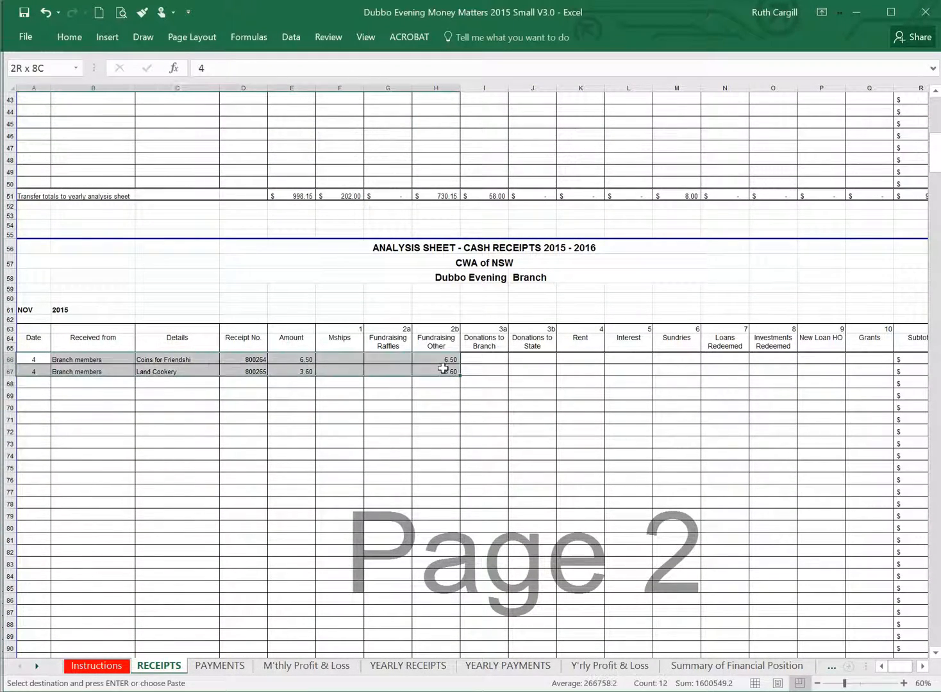
{"action": "key", "text": "ctrl+c"}
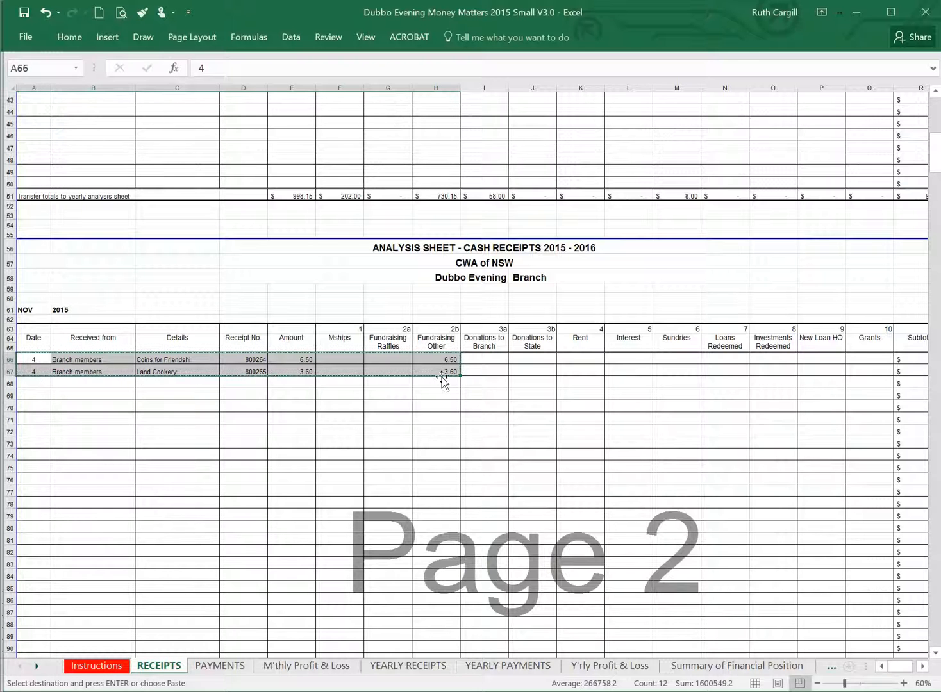
Paste the copied November receipts as values only, starting at A66 of the RECEIPTS sheet in the 2016 workbook.
{"action": "key", "text": "alt+Tab"}
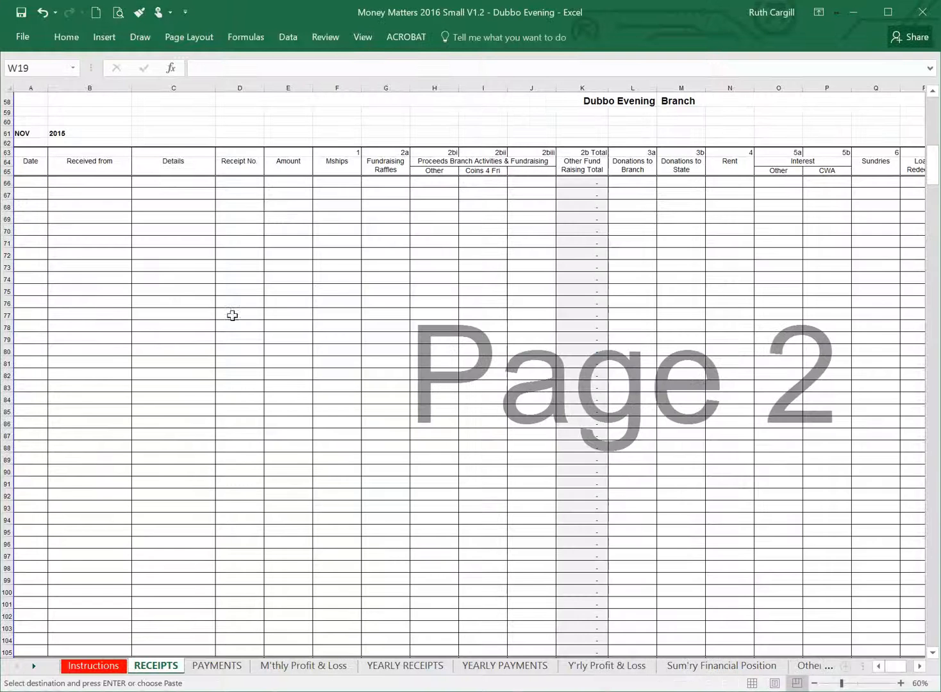
{"action": "right_click", "coordinate": [37, 182]}
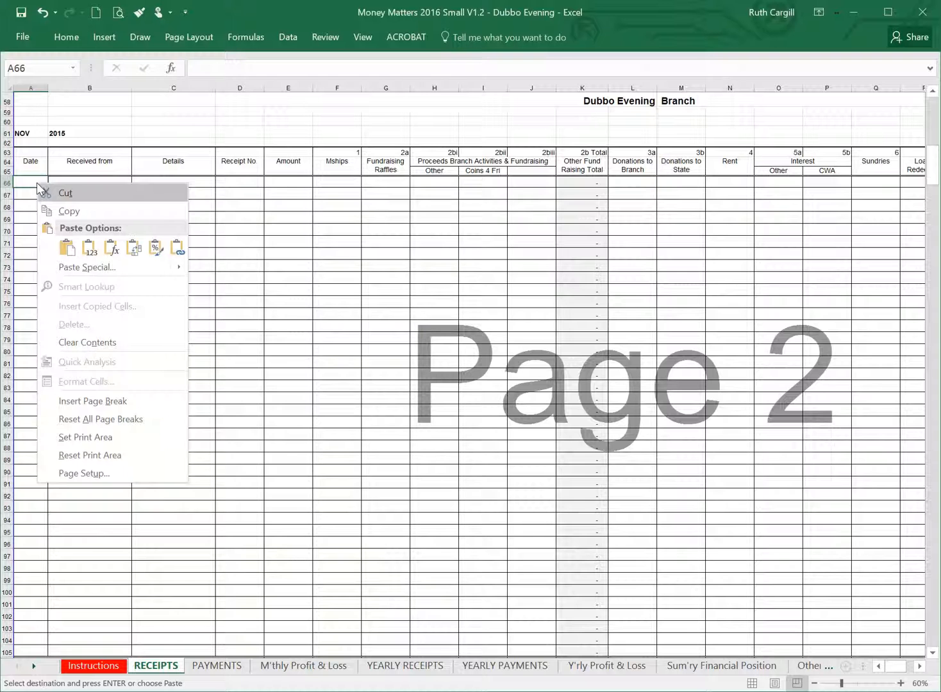
{"action": "left_click", "coordinate": [89, 248]}
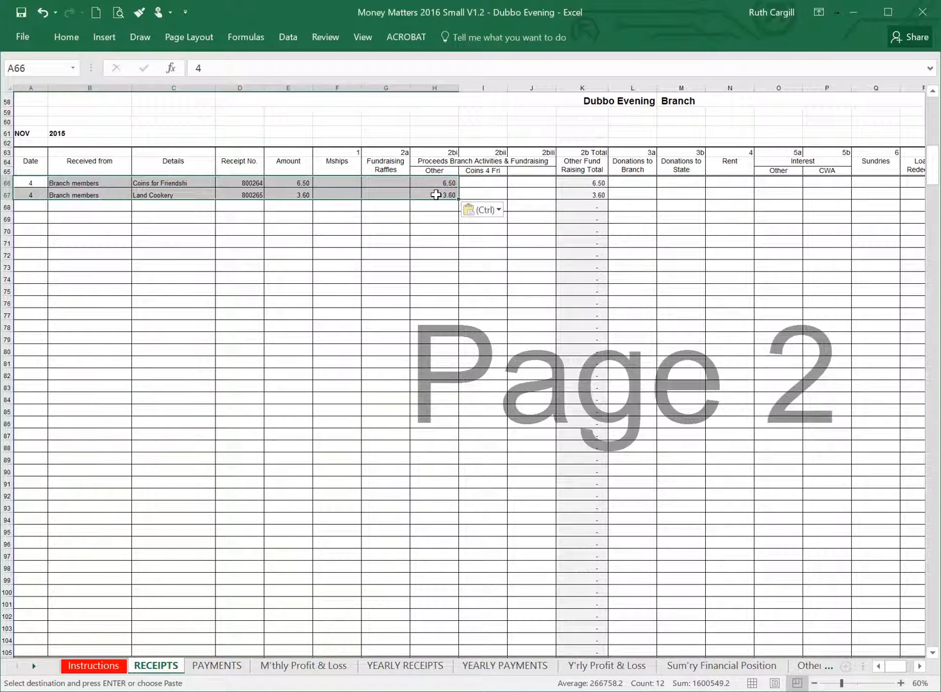
Copy the November Coins for Friendship amount from H66 to I66 and clear it from H66.
{"action": "left_click", "coordinate": [447, 183]}
{"action": "key", "text": "ctrl+c"}
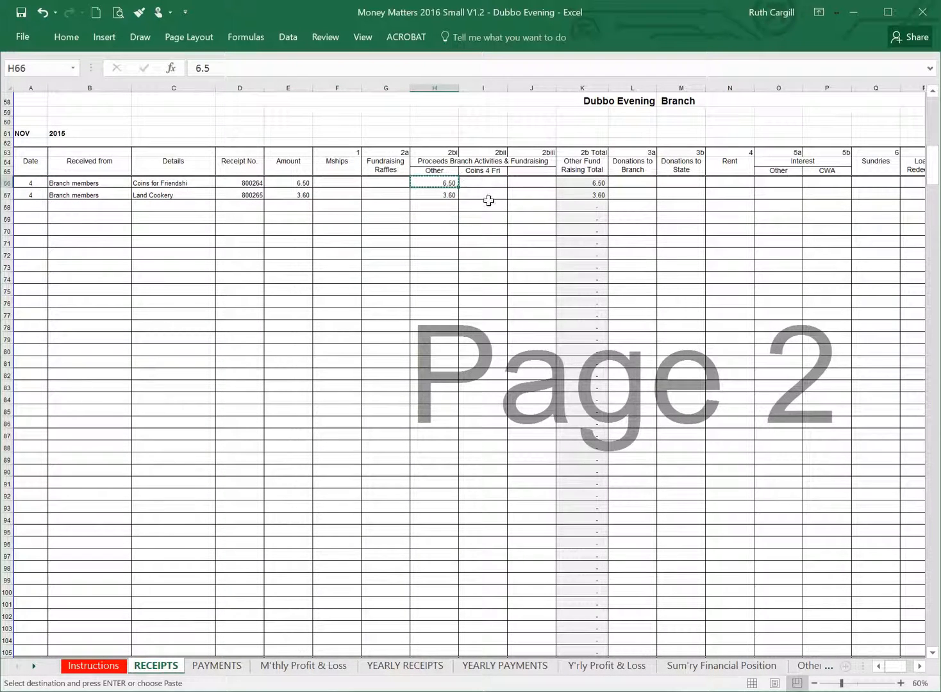
{"action": "left_click", "coordinate": [485, 185]}
{"action": "key", "text": "ctrl+v"}
{"action": "left_click", "coordinate": [439, 185]}
{"action": "key", "text": "Delete"}
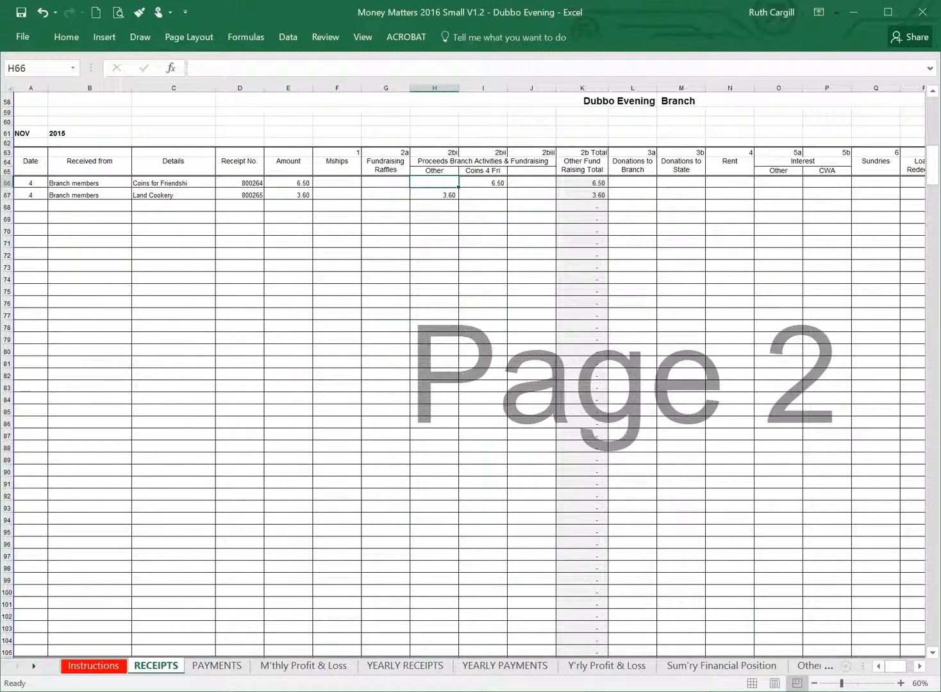
Copy the November banking dates S66:S67 from the 2015 workbook and paste them as values at W66 in the 2016 workbook.
{"action": "key", "text": "alt+Tab"}
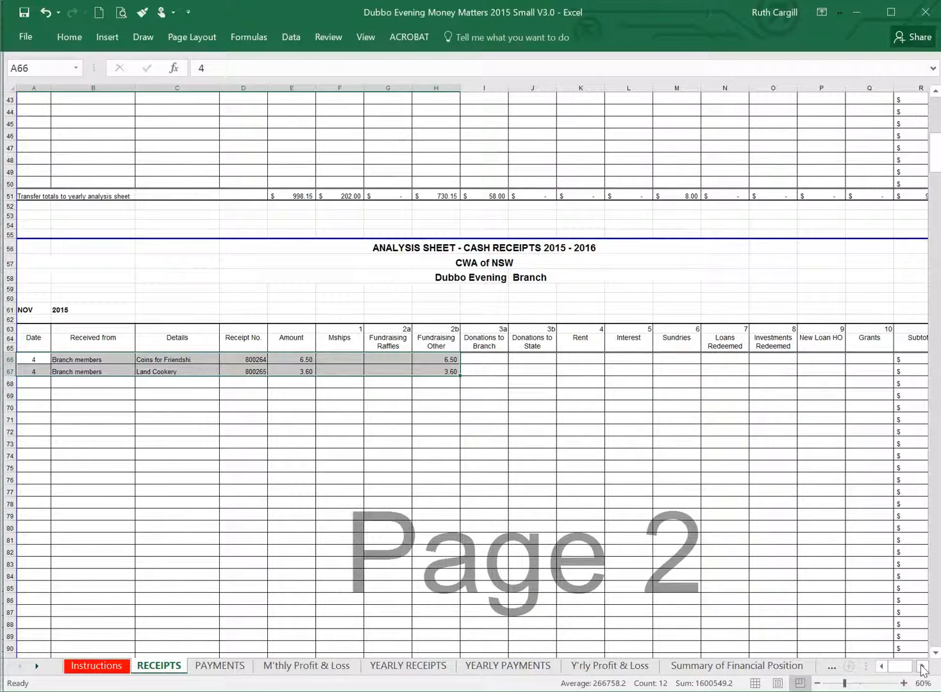
{"action": "left_click", "coordinate": [922, 667]}
{"action": "left_click_drag", "start_coordinate": [773, 360], "coordinate": [768, 371]}
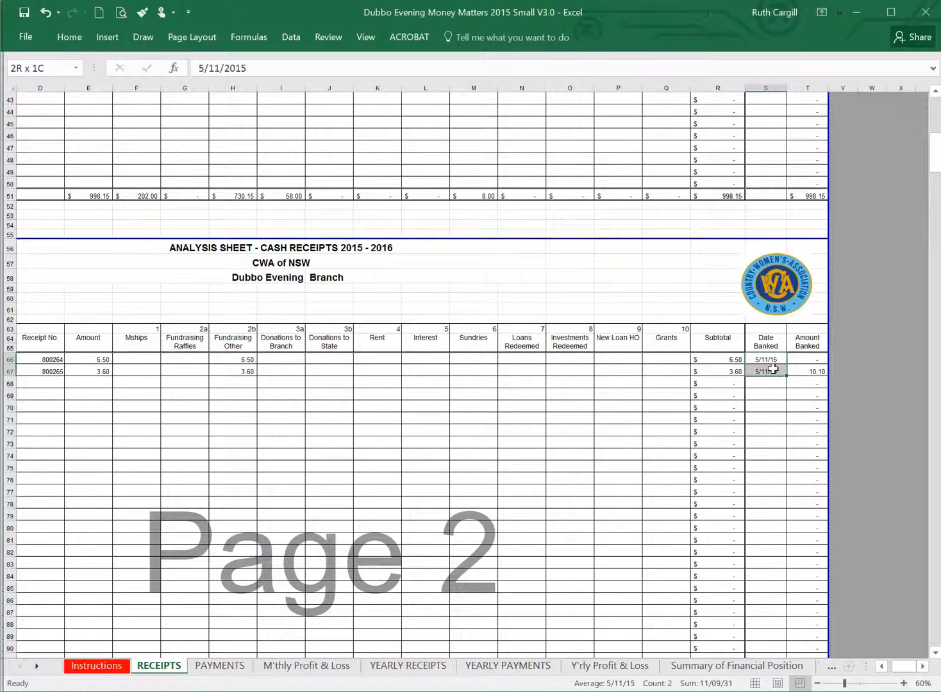
{"action": "key", "text": "ctrl+c"}
{"action": "key", "text": "alt+Tab"}
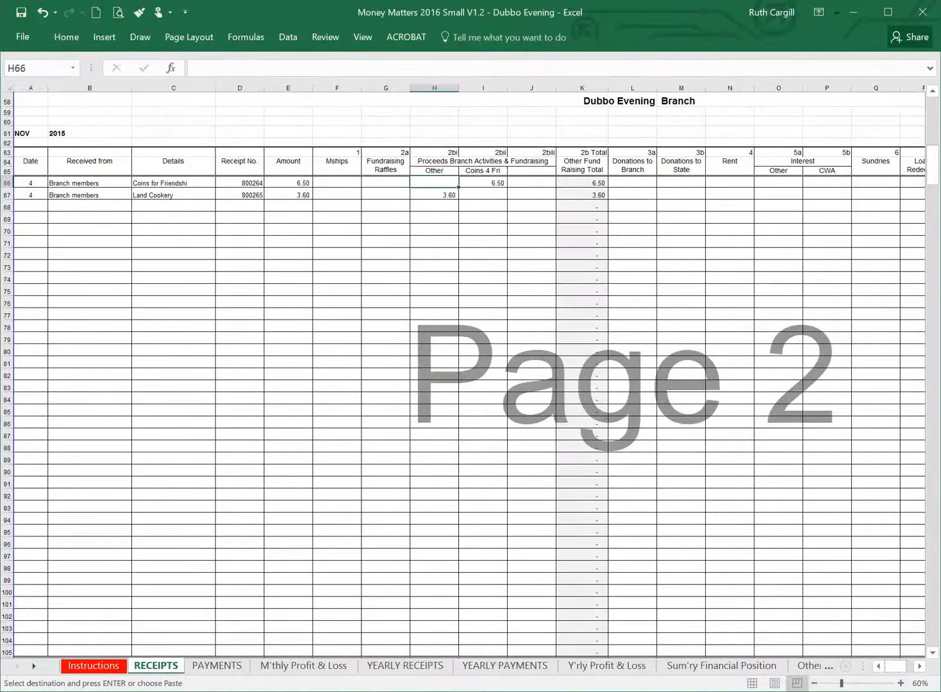
{"action": "left_click", "coordinate": [912, 667]}
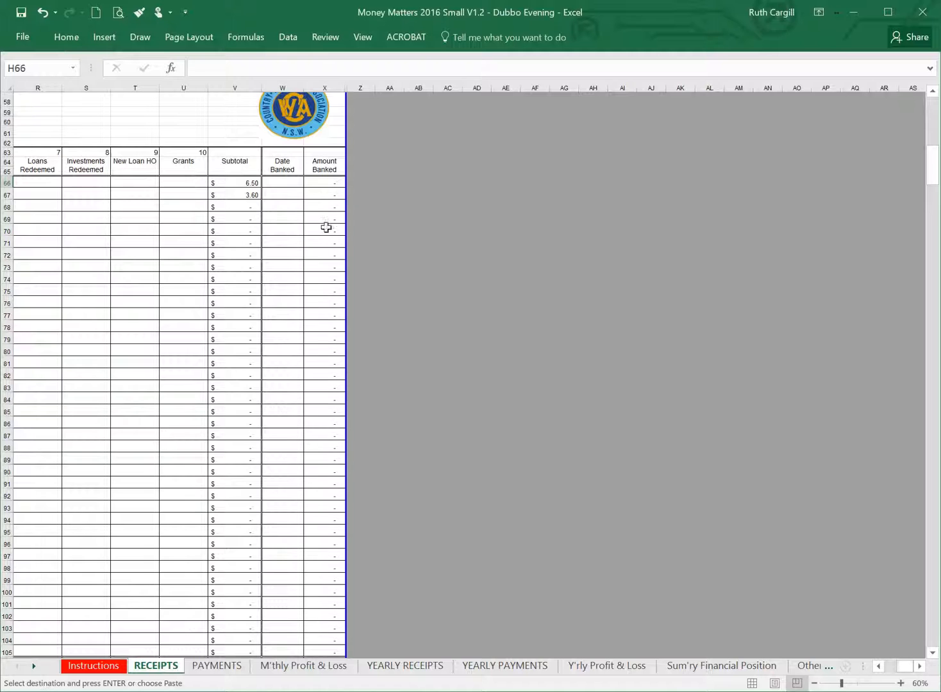
{"action": "right_click", "coordinate": [292, 185]}
{"action": "left_click", "coordinate": [341, 248]}
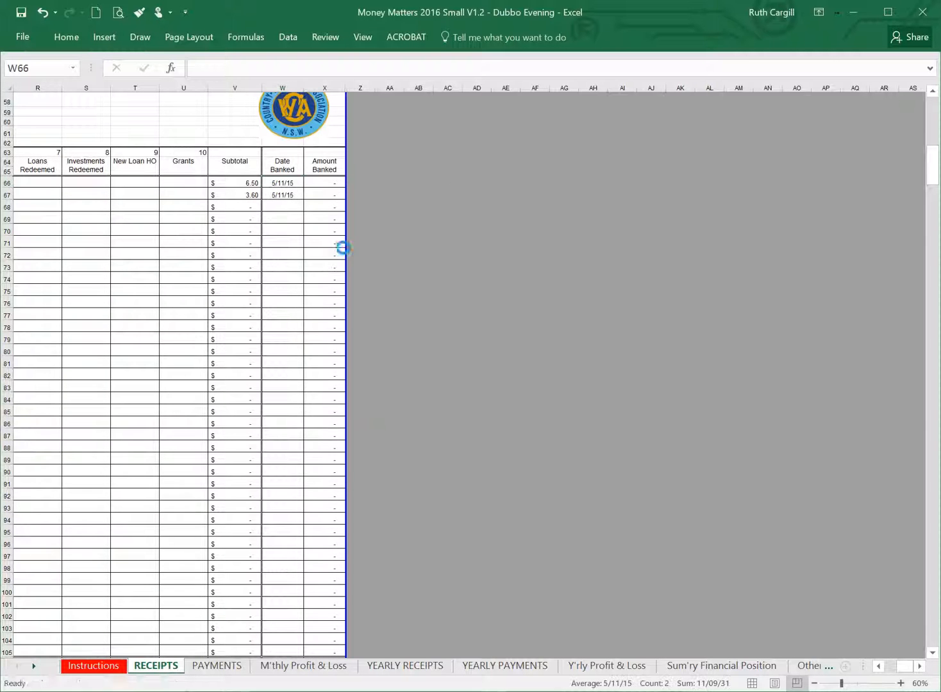
Open the PAYMENTS sheet of the 2016 workbook.
{"action": "left_click", "coordinate": [887, 666]}
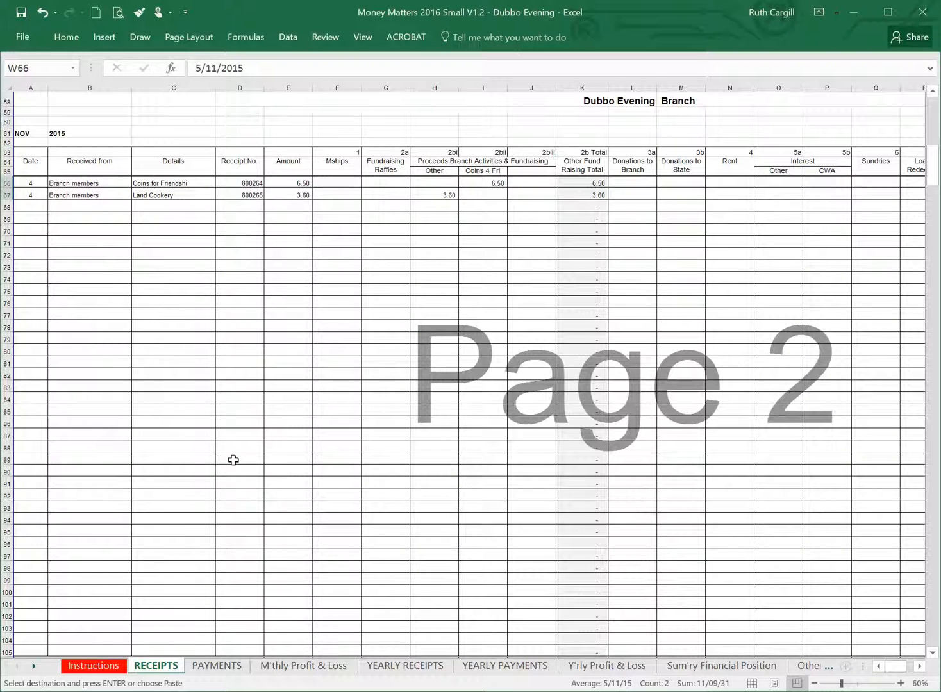
{"action": "left_click", "coordinate": [210, 666]}
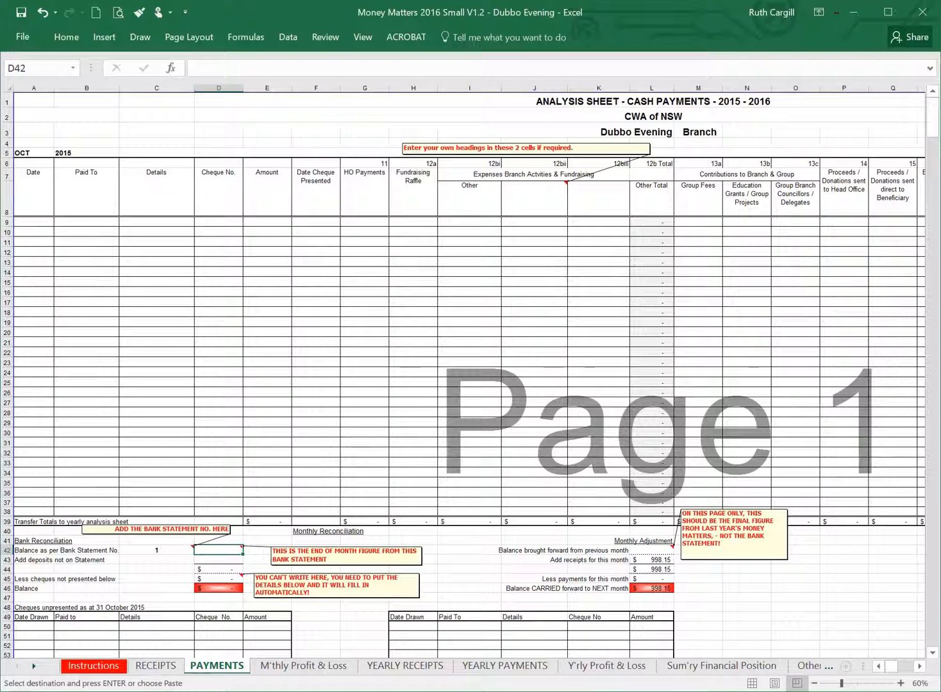
Copy the two October payment rows A9:G10 from the PAYMENTS sheet of the 2015 workbook.
{"action": "key", "text": "alt+Tab"}
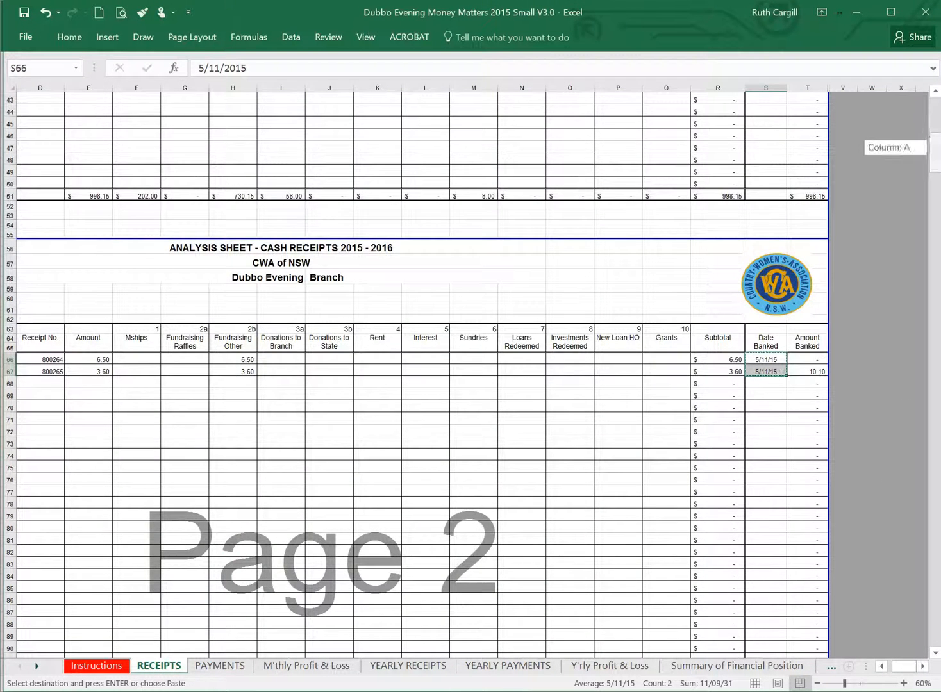
{"action": "left_click_drag", "start_coordinate": [937, 166], "coordinate": [937, 130]}
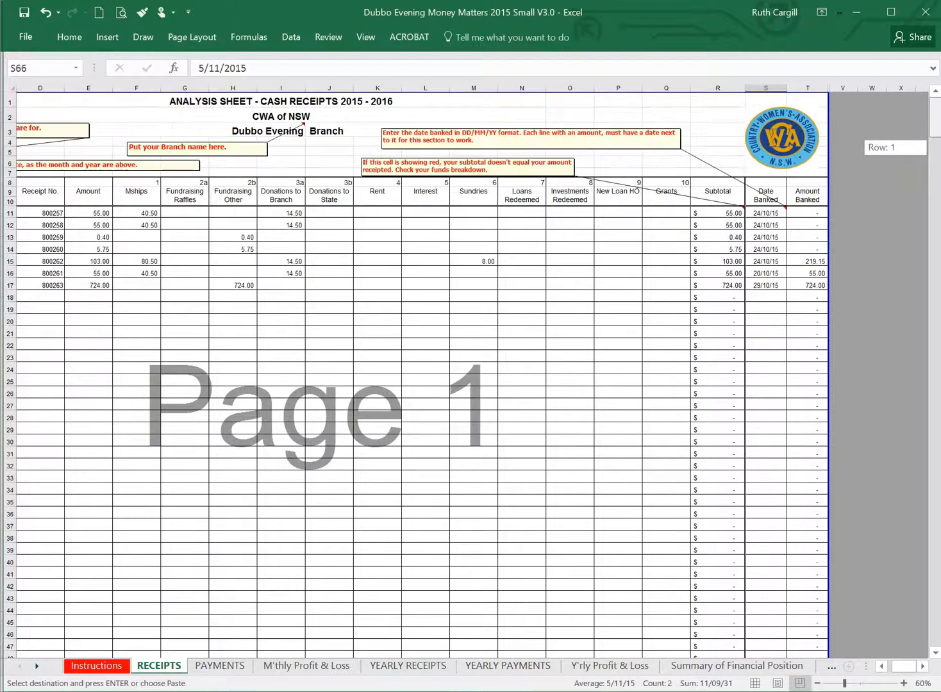
{"action": "left_click", "coordinate": [220, 665]}
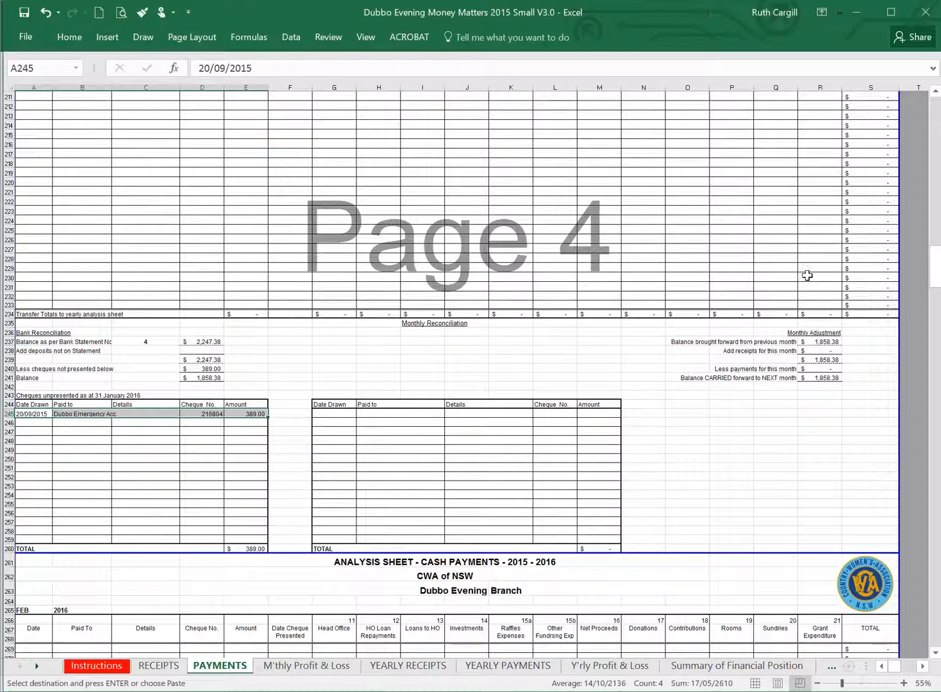
{"action": "left_click_drag", "start_coordinate": [936, 266], "coordinate": [934, 93]}
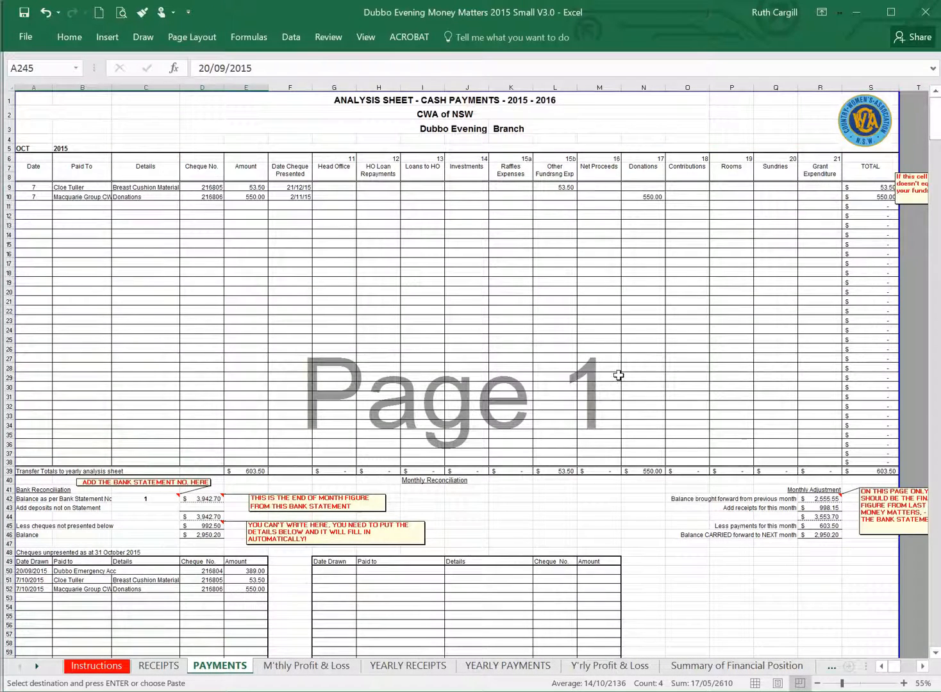
{"action": "left_click_drag", "start_coordinate": [31, 182], "coordinate": [337, 196]}
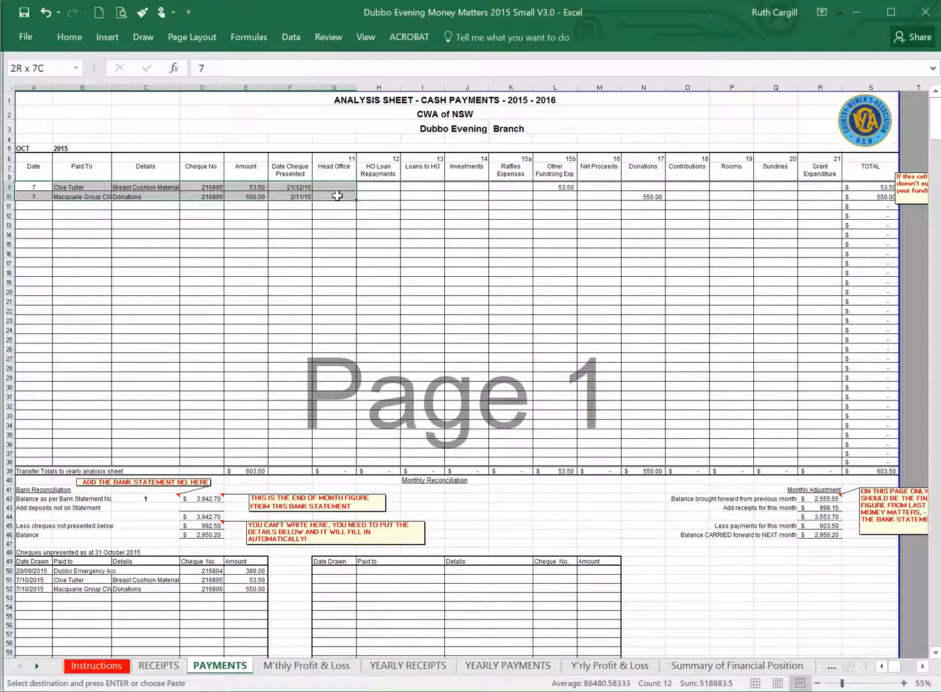
{"action": "left_click_drag", "start_coordinate": [337, 196], "coordinate": [337, 195]}
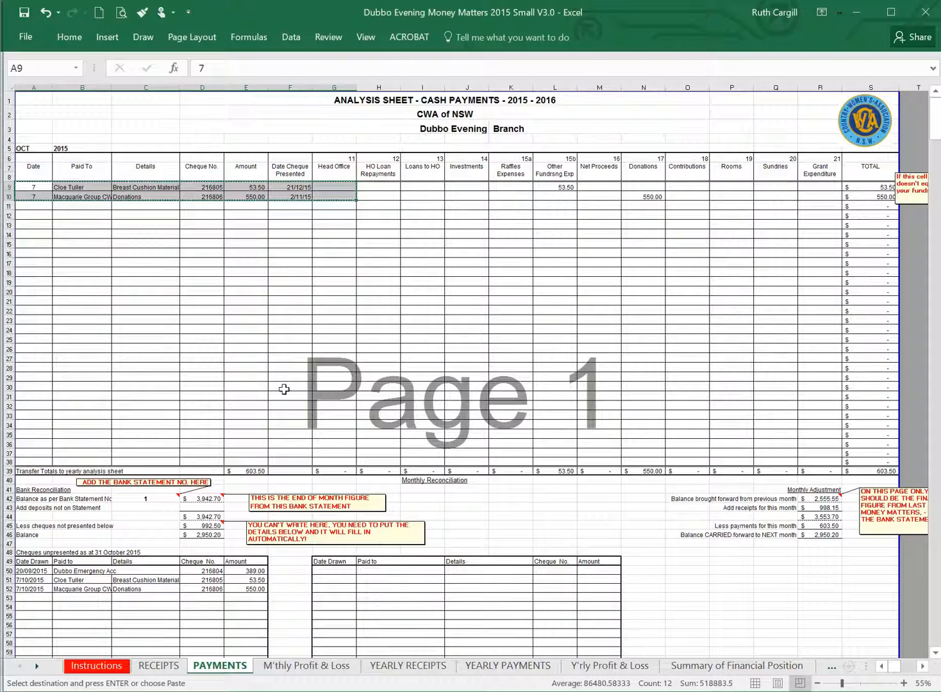
Paste the copied October payments as values only, starting at A9 of the PAYMENTS sheet in the 2016 workbook.
{"action": "key", "text": "alt+Tab"}
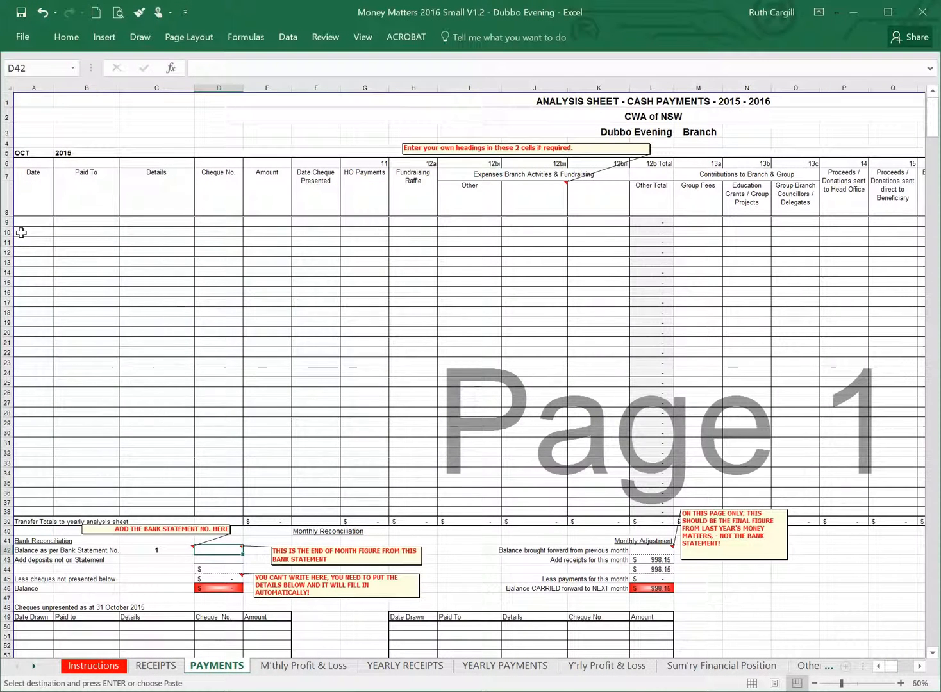
{"action": "right_click", "coordinate": [42, 220]}
{"action": "left_click", "coordinate": [94, 283]}
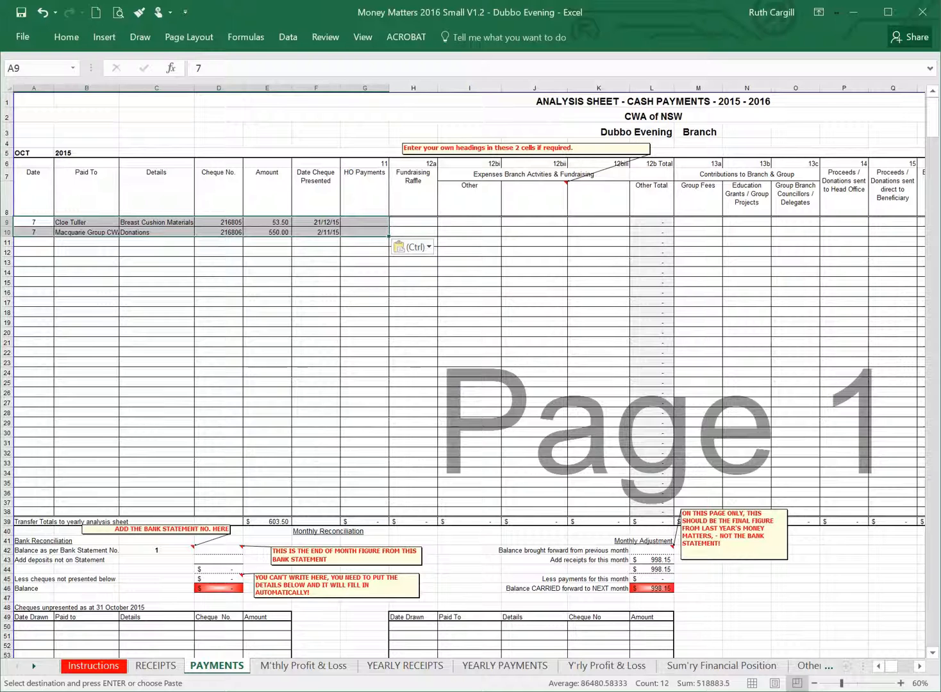
Copy the October Other Fundraising Exp amount in L9 of the 2015 workbook and return to the 2016 workbook.
{"action": "key", "text": "alt+Tab"}
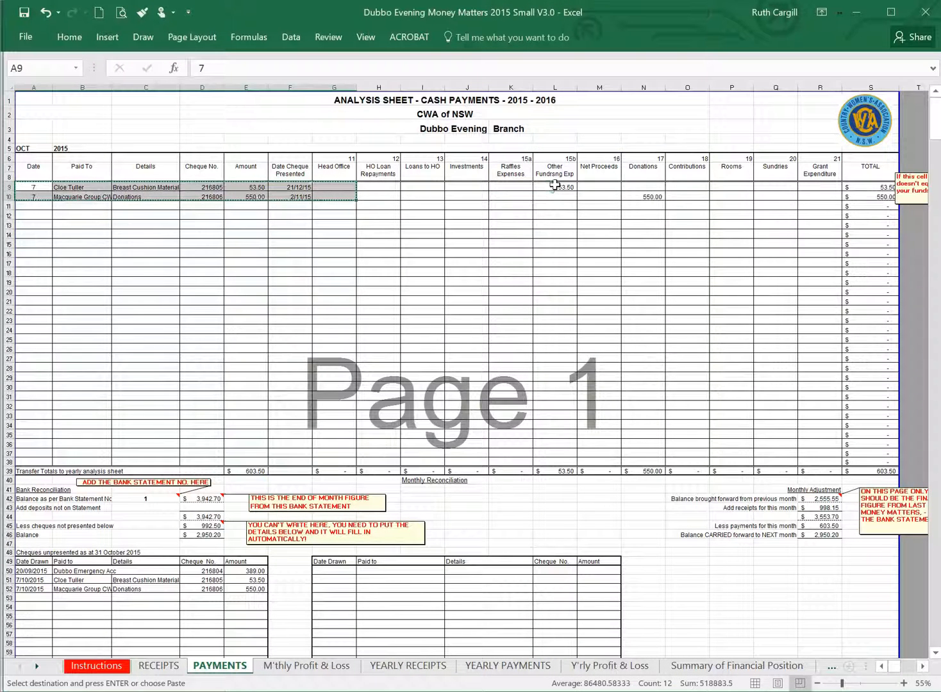
{"action": "left_click", "coordinate": [555, 185]}
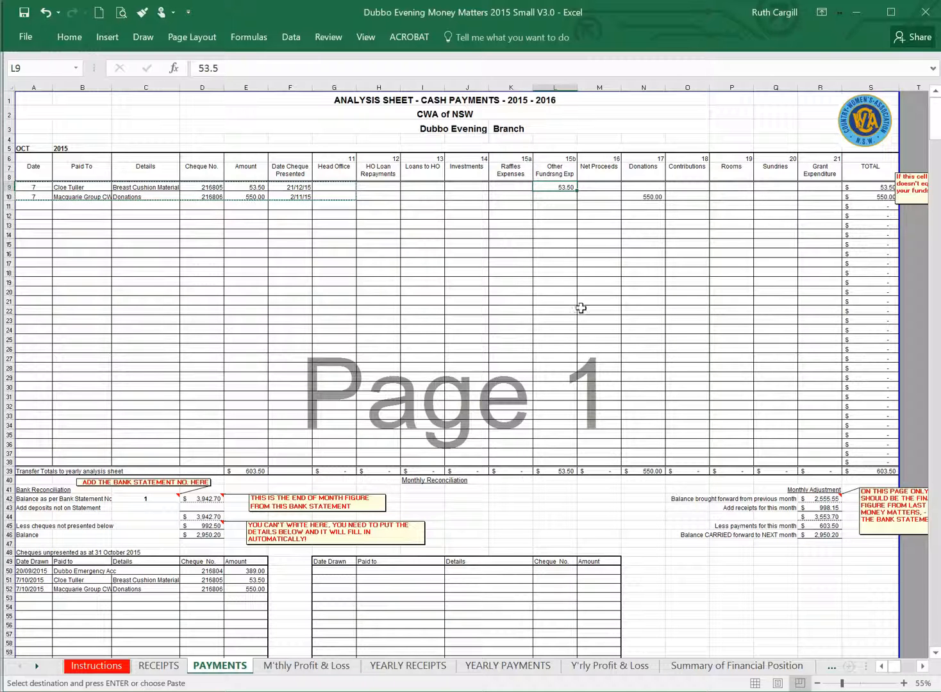
{"action": "key", "text": "ctrl+c"}
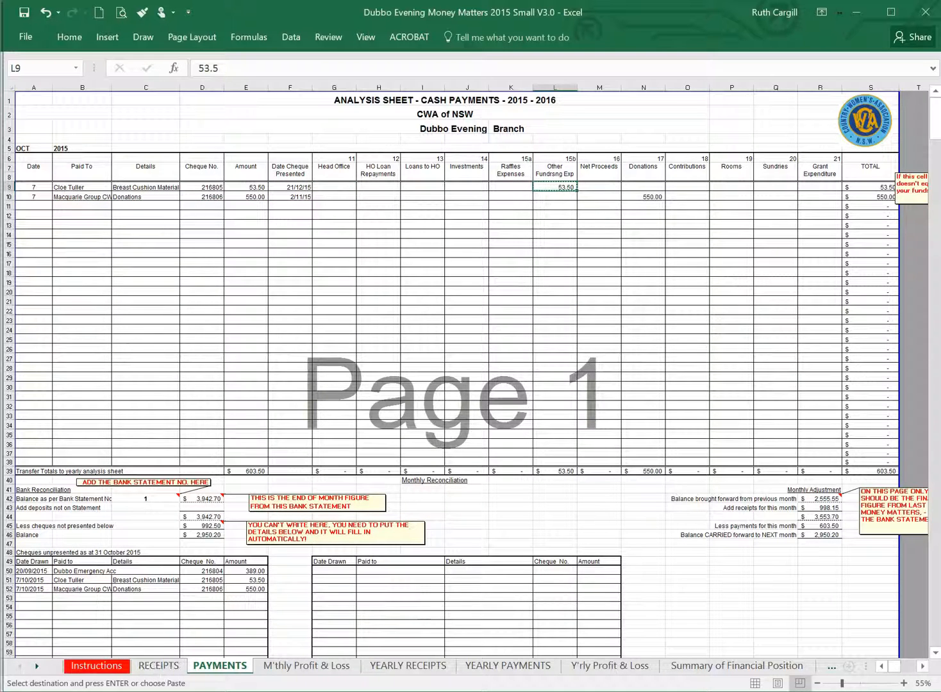
{"action": "key", "text": "alt+Tab"}
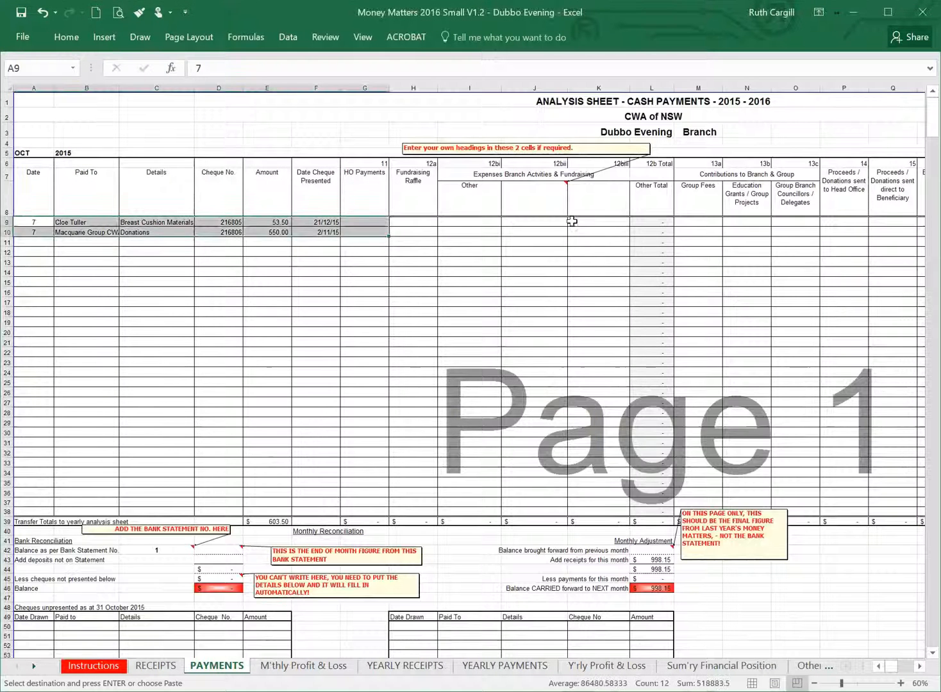
Enter "breast cushiona" as the heading of the blank 12biii expenses column in K8.
{"action": "left_click", "coordinate": [585, 206]}
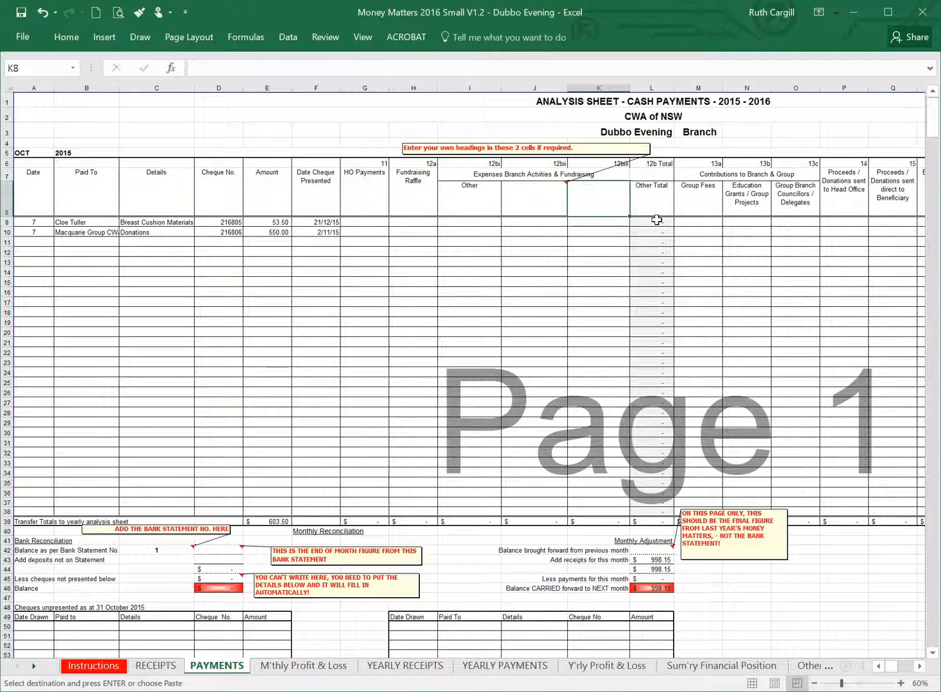
{"action": "type", "text": "breast"}
{"action": "key", "text": "BackSpace"}
{"action": "type", "text": "st cush"}
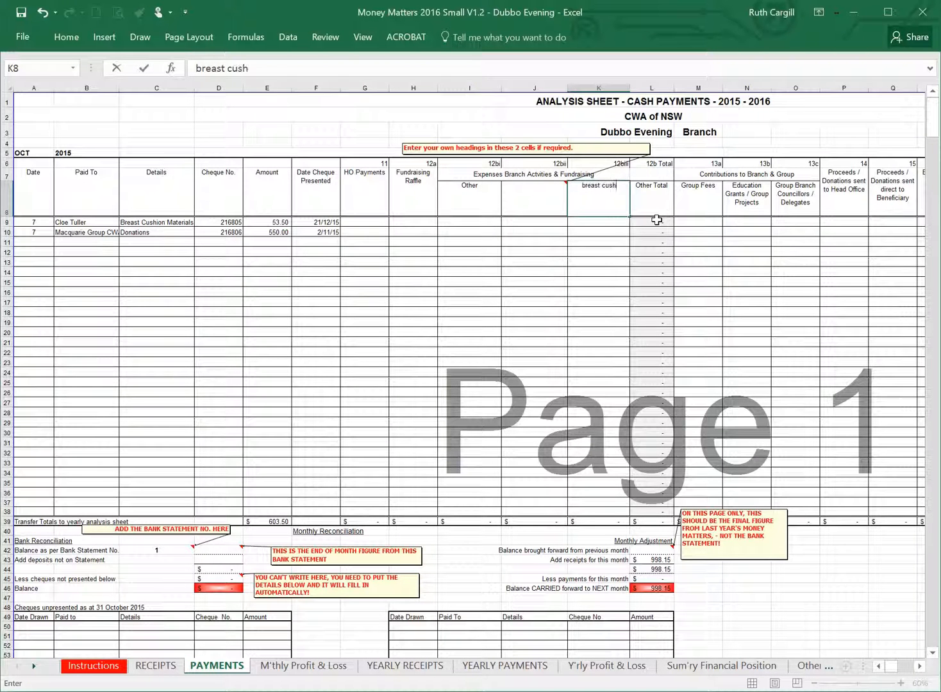
{"action": "type", "text": "iona"}
Copy the fundraising expense amount from L9 of the 2015 workbook and paste it as a value at K9 in the 2016 workbook.
{"action": "right_click", "coordinate": [610, 226]}
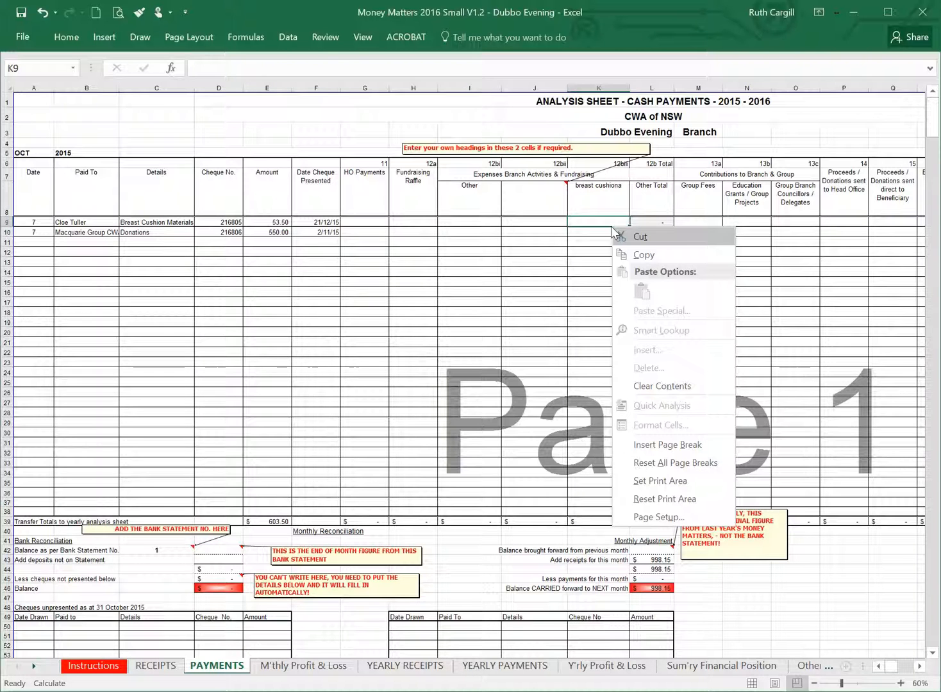
{"action": "left_click", "coordinate": [520, 297]}
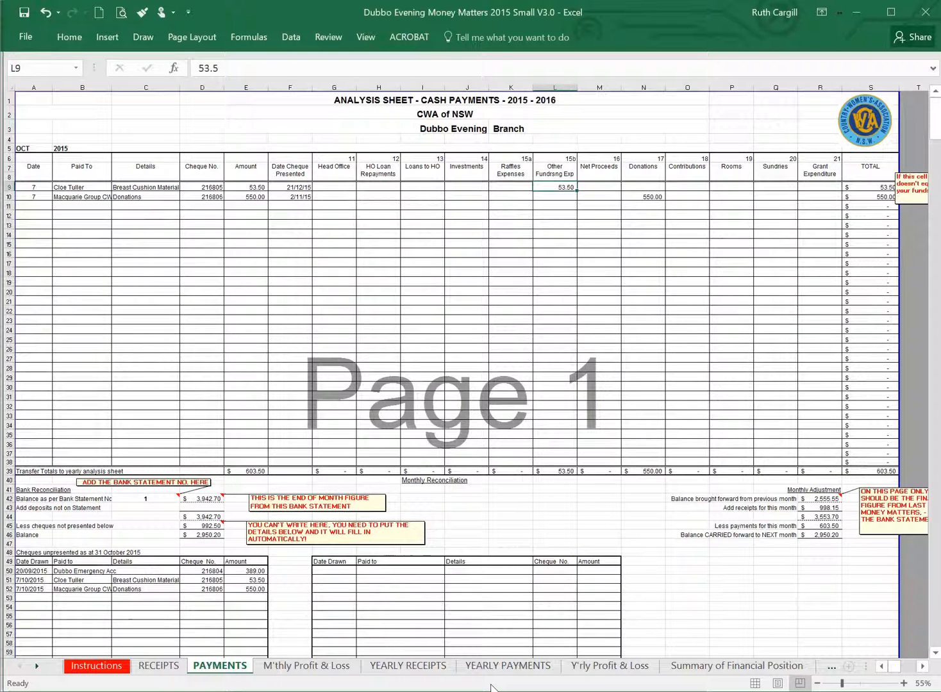
{"action": "key", "text": "ctrl+c"}
{"action": "key", "text": "ctrl+Tab"}
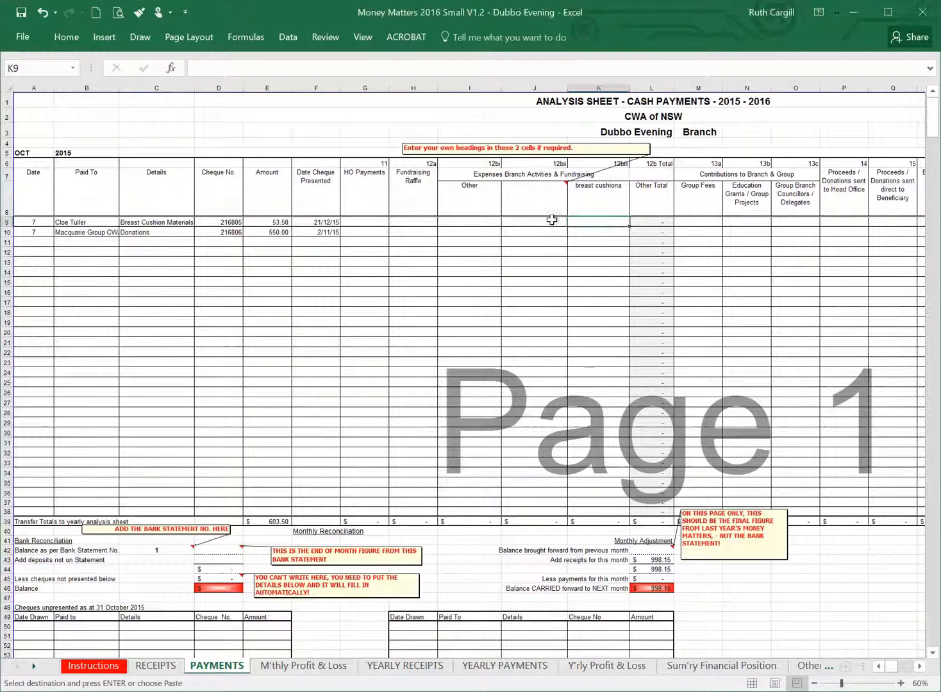
{"action": "right_click", "coordinate": [583, 219]}
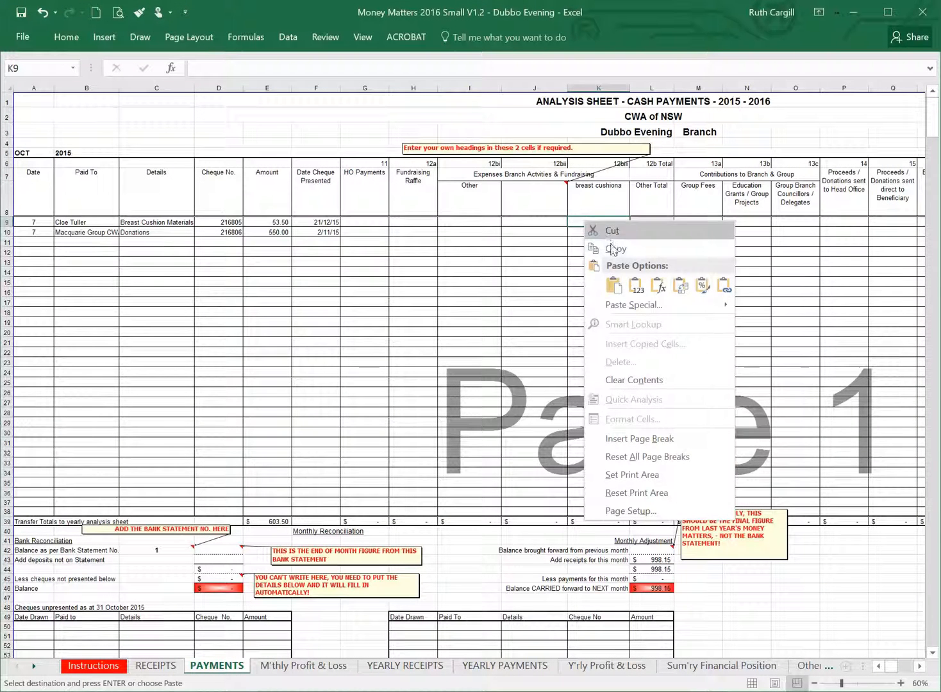
{"action": "left_click", "coordinate": [634, 284]}
Copy the October donation amount from N10 of the 2015 workbook and paste it at P10, under donations sent to Head Office, in the 2016 workbook.
{"action": "key", "text": "alt+Tab"}
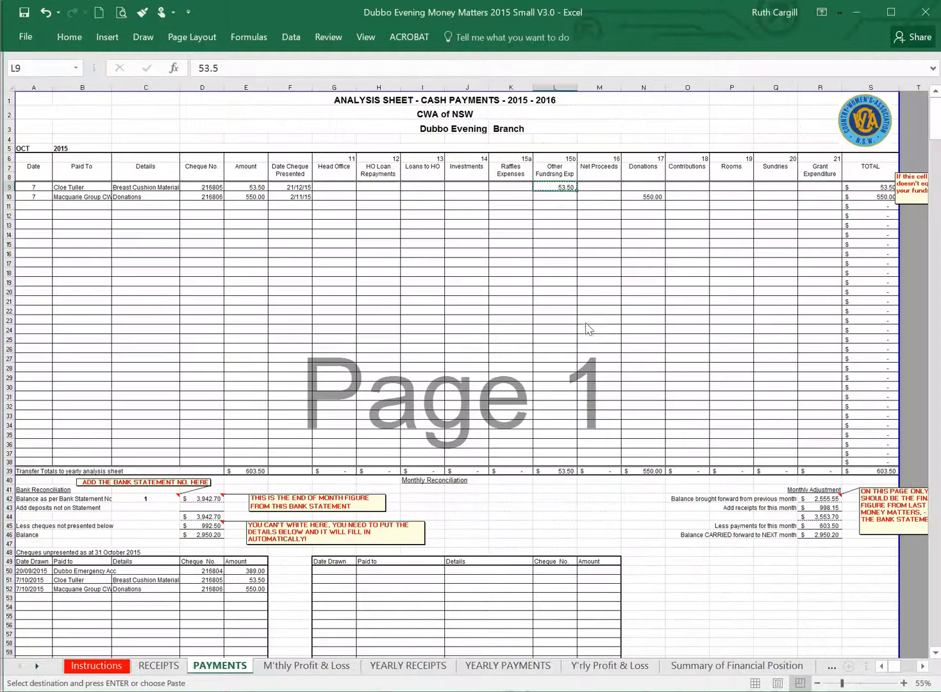
{"action": "left_click", "coordinate": [654, 195]}
{"action": "key", "text": "ctrl+c"}
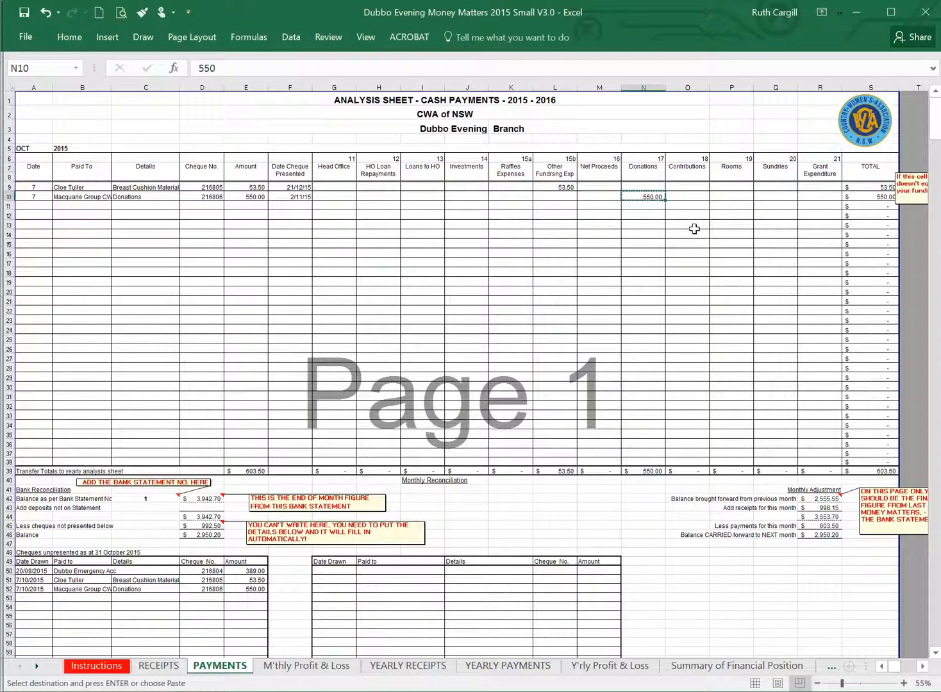
{"action": "key", "text": "alt+Tab"}
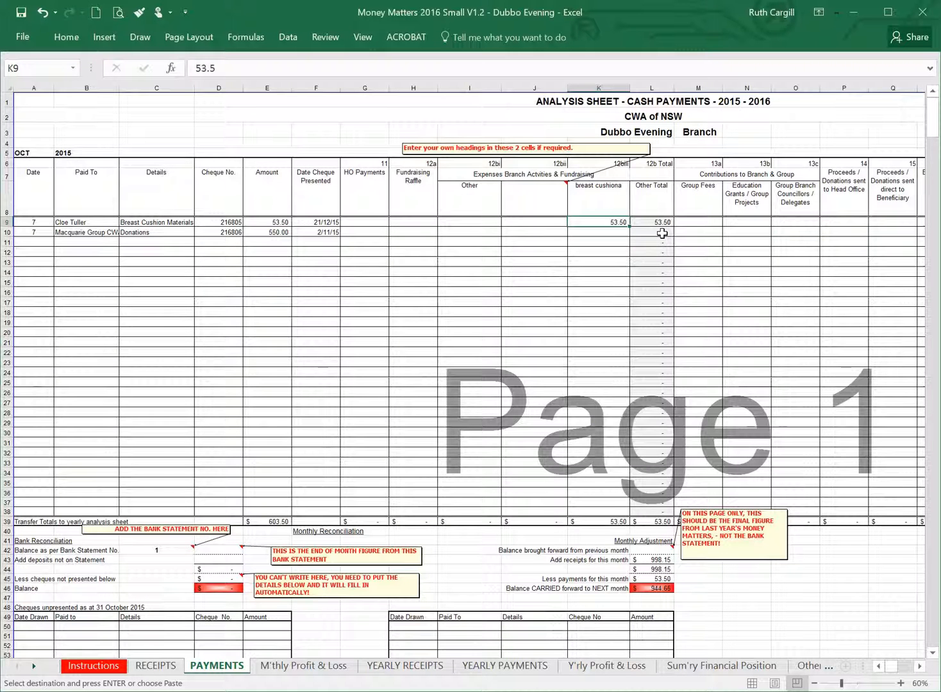
{"action": "left_click", "coordinate": [840, 235]}
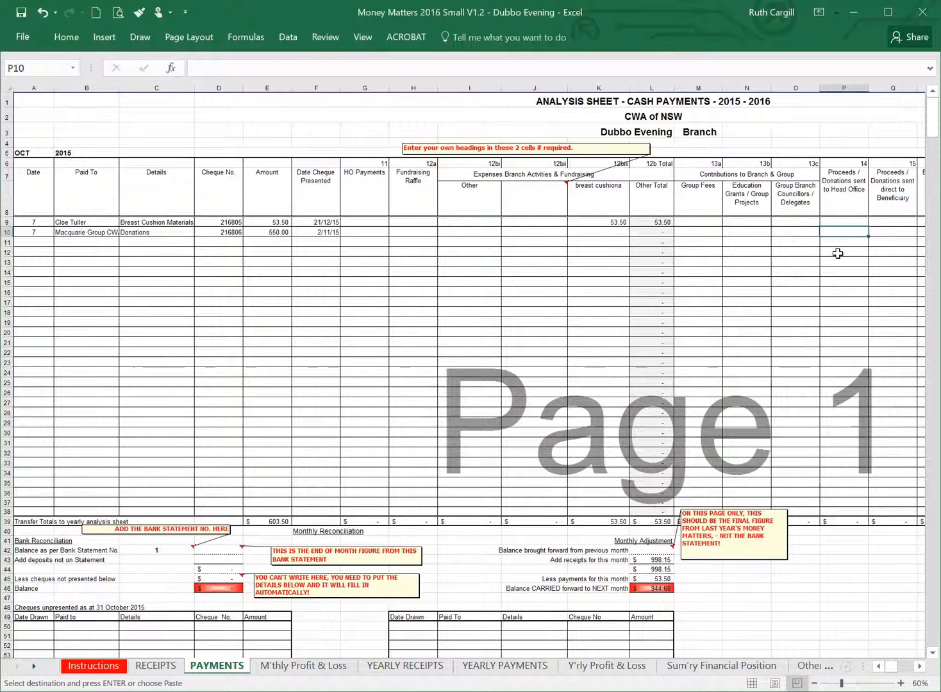
{"action": "key", "text": "ctrl+v"}
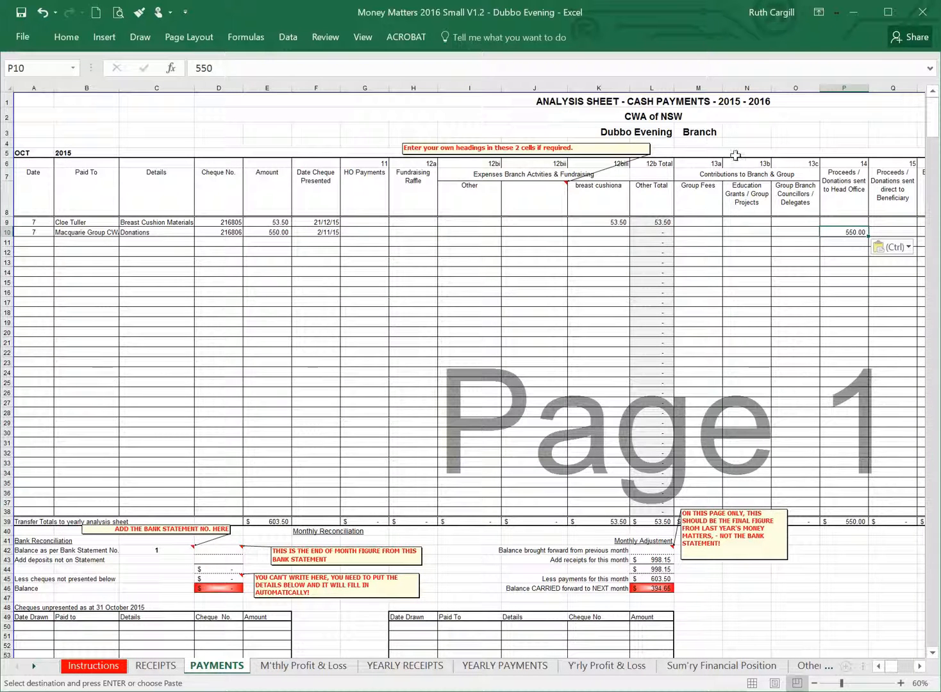
{"action": "key", "text": "Escape"}
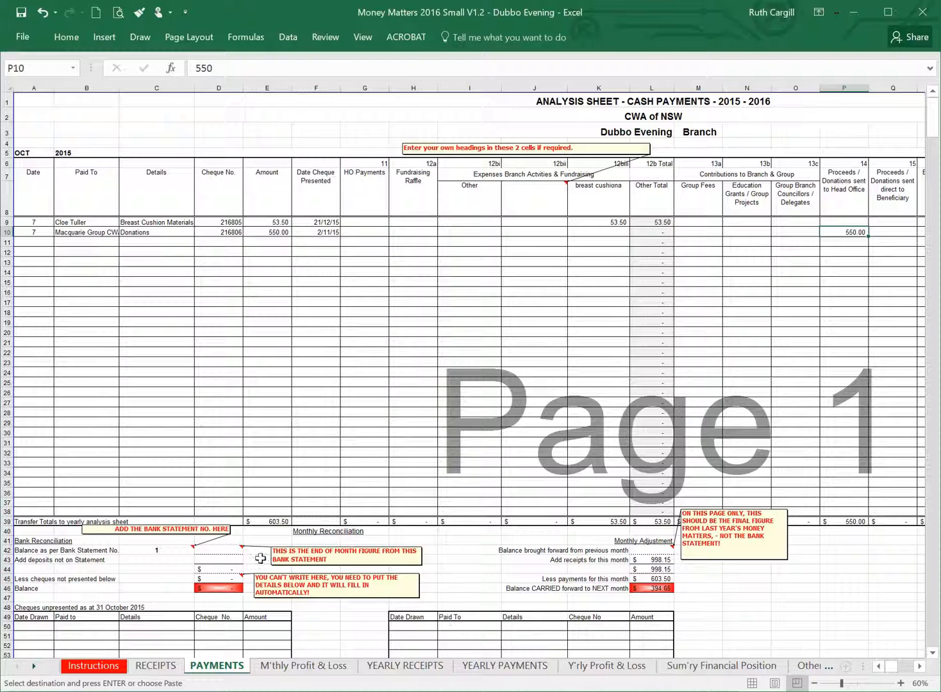
Copy the October balance brought forward from R42 of the 2015 workbook and paste it as a value at L42 in the 2016 workbook.
{"action": "left_click", "coordinate": [663, 690]}
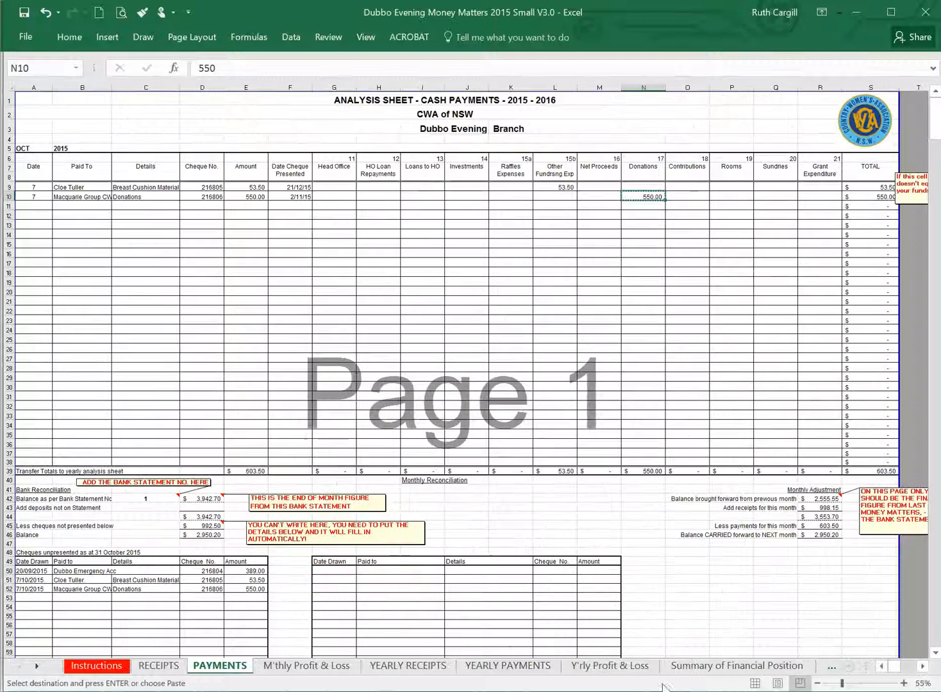
{"action": "left_click", "coordinate": [830, 499]}
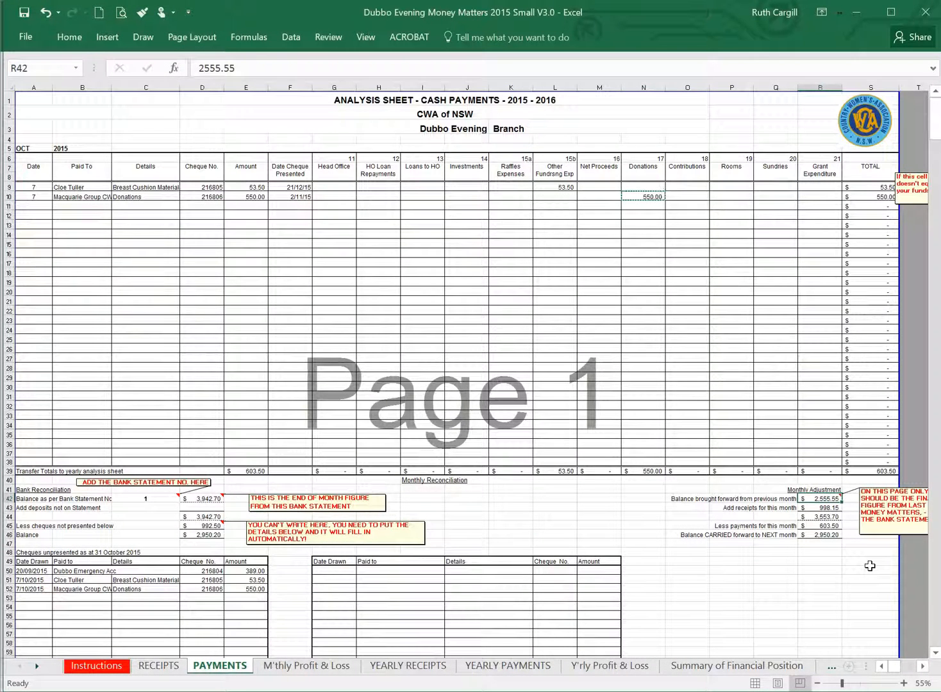
{"action": "key", "text": "ctrl+c"}
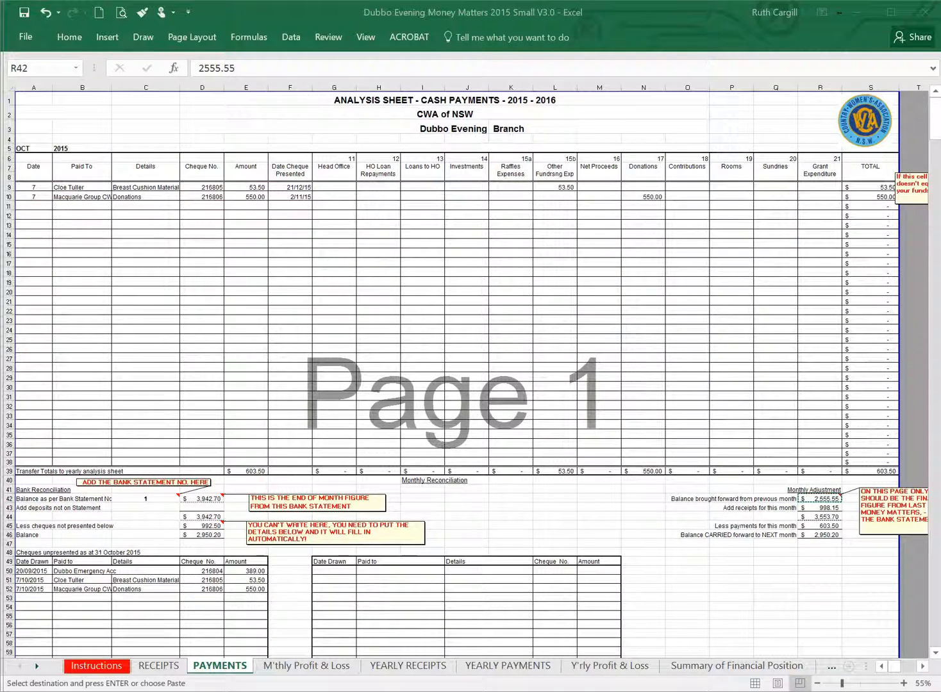
{"action": "key", "text": "ctrl+Tab"}
{"action": "right_click", "coordinate": [649, 555]}
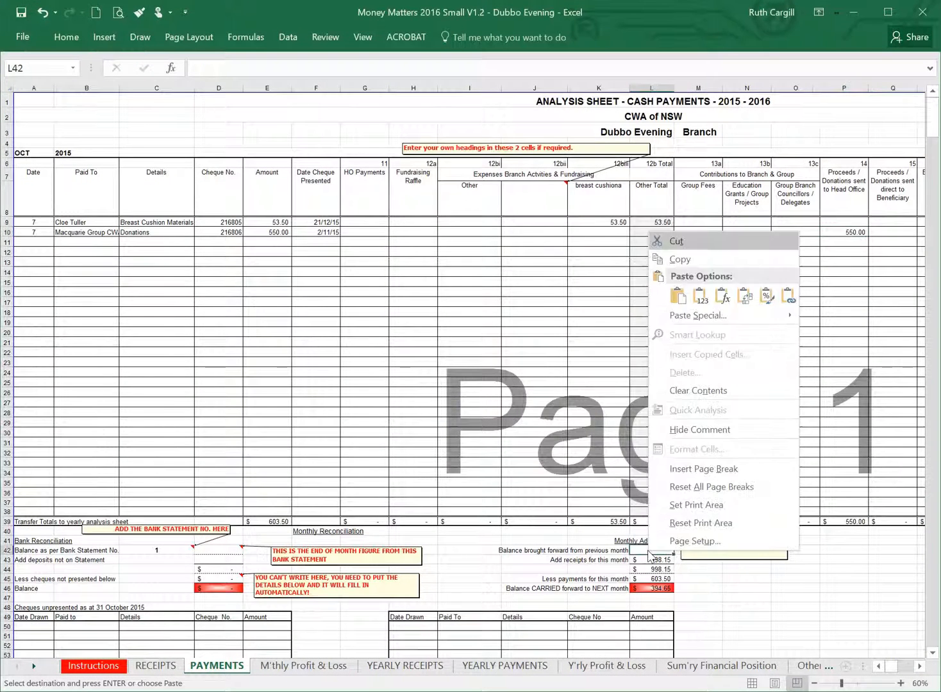
{"action": "left_click", "coordinate": [699, 293]}
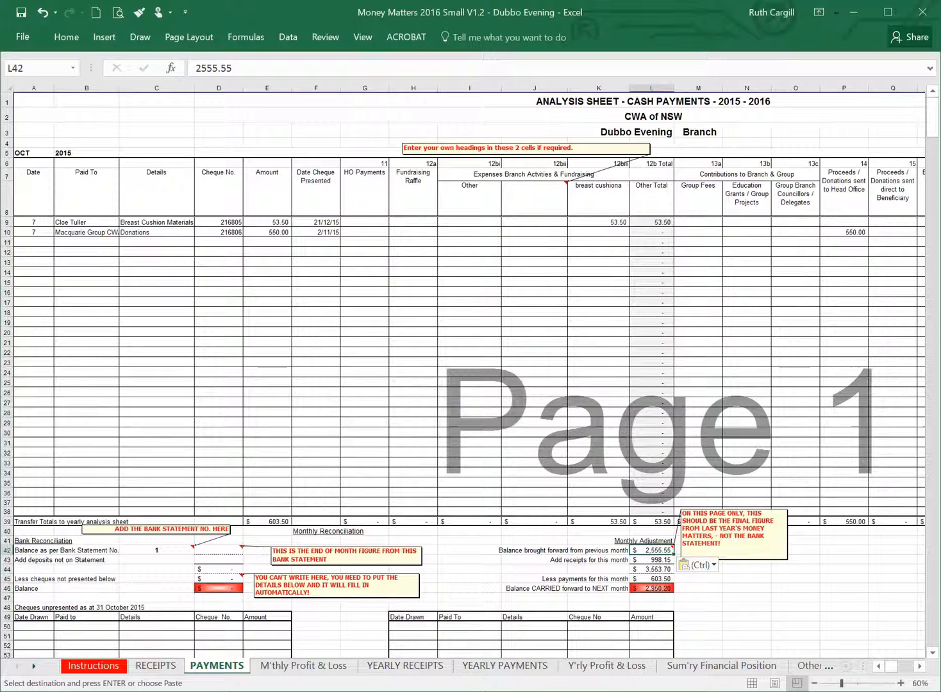
Copy the October bank statement balance from D42 of the 2015 workbook and paste it as a value at D42 in the 2016 workbook.
{"action": "key", "text": "ctrl+Tab"}
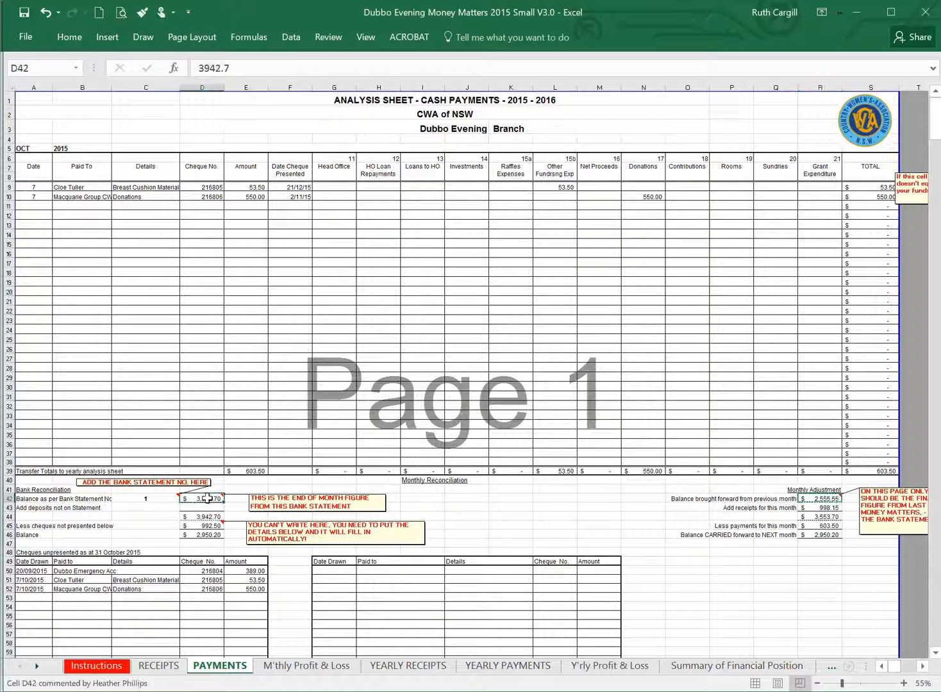
{"action": "key", "text": "ctrl+c"}
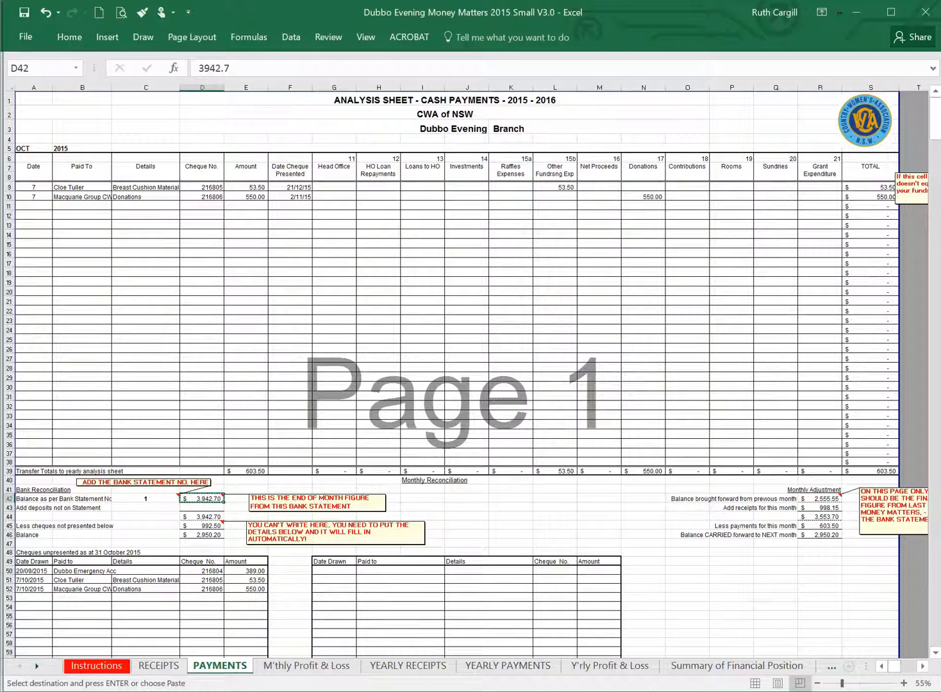
{"action": "key", "text": "alt+Tab"}
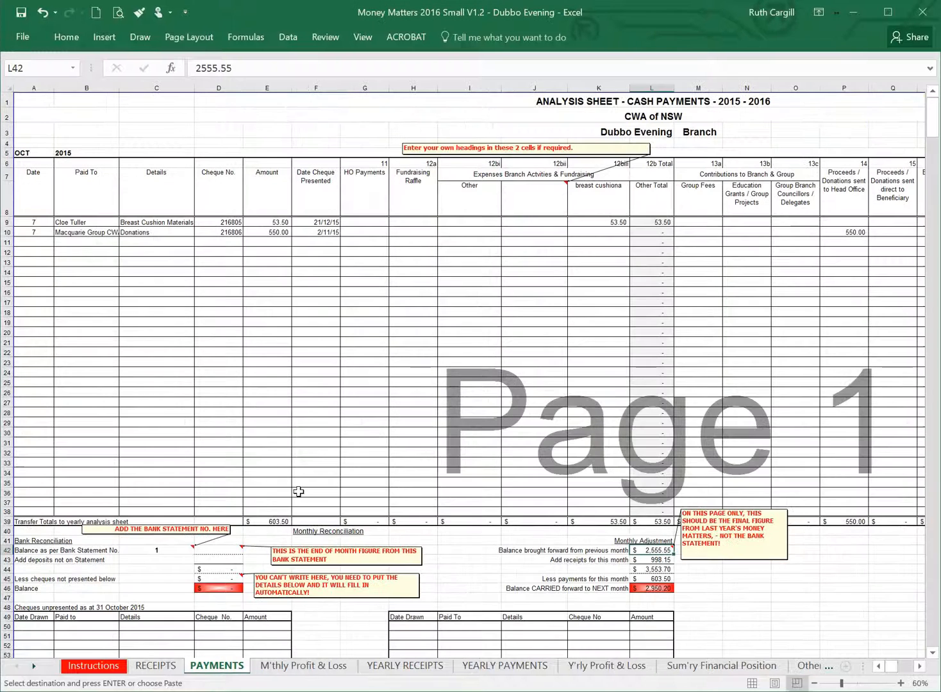
{"action": "right_click", "coordinate": [234, 548]}
{"action": "left_click", "coordinate": [289, 296]}
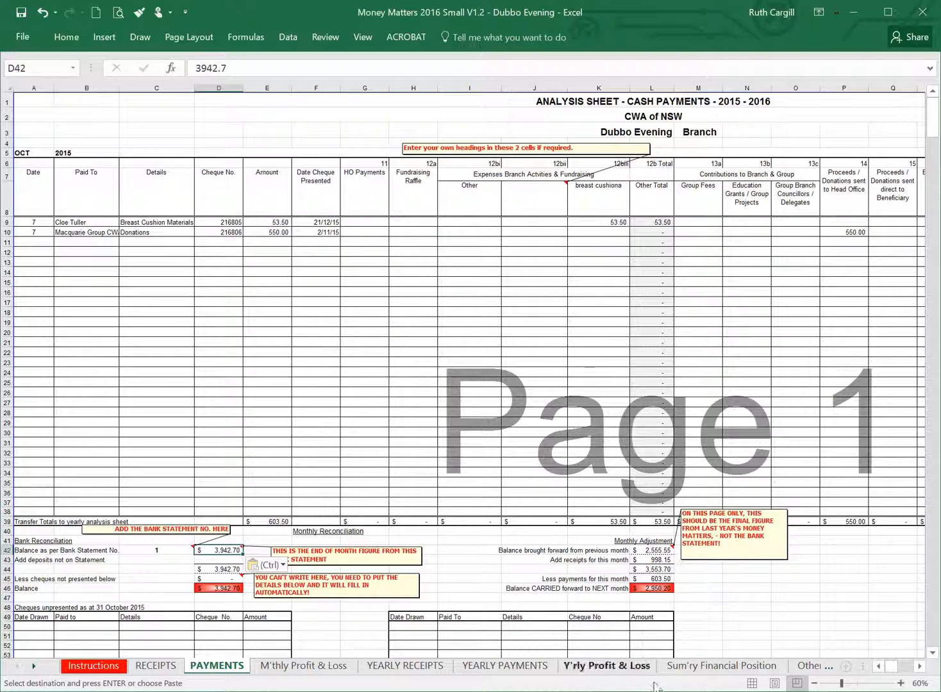
Copy the October unpresented cheques A50:E52 from the 2015 workbook and paste them as values at A50 in the 2016 workbook.
{"action": "key", "text": "alt+Tab"}
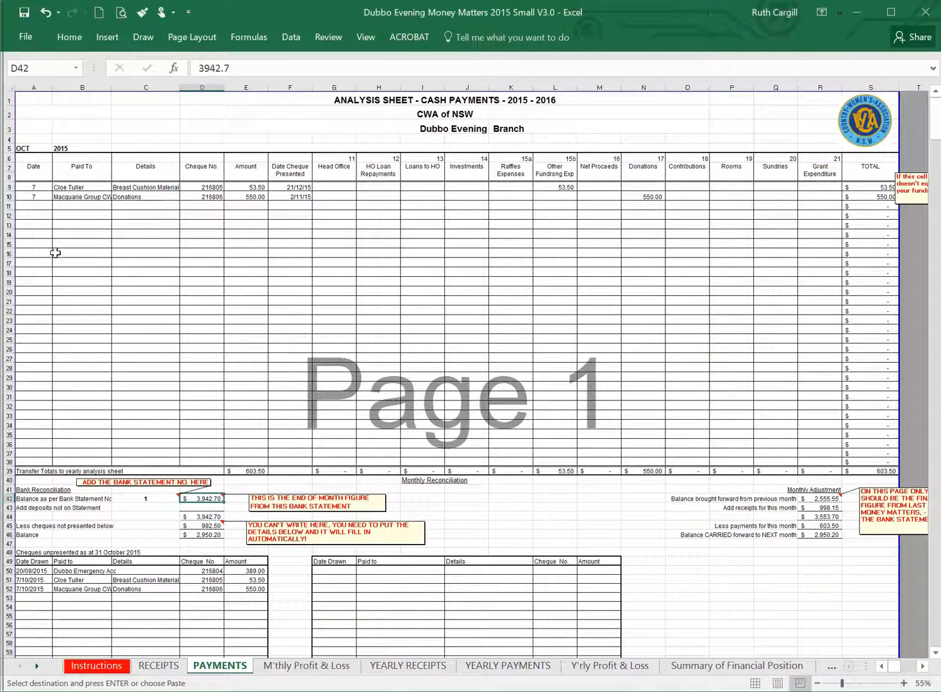
{"action": "scroll", "coordinate": [55, 253], "scroll_direction": "down", "scroll_amount": 2}
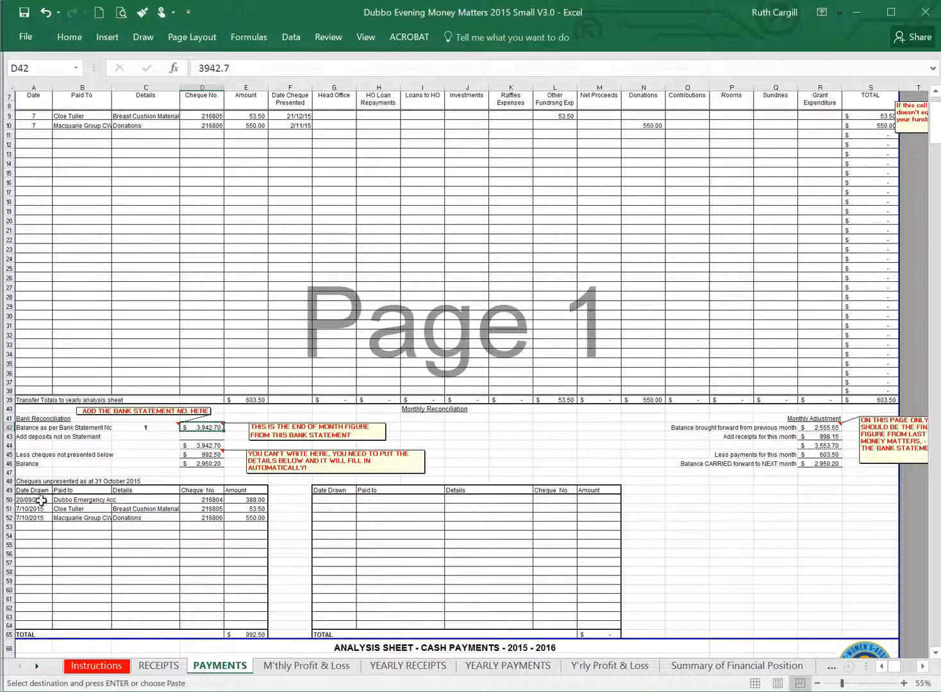
{"action": "left_click_drag", "start_coordinate": [31, 499], "coordinate": [248, 517]}
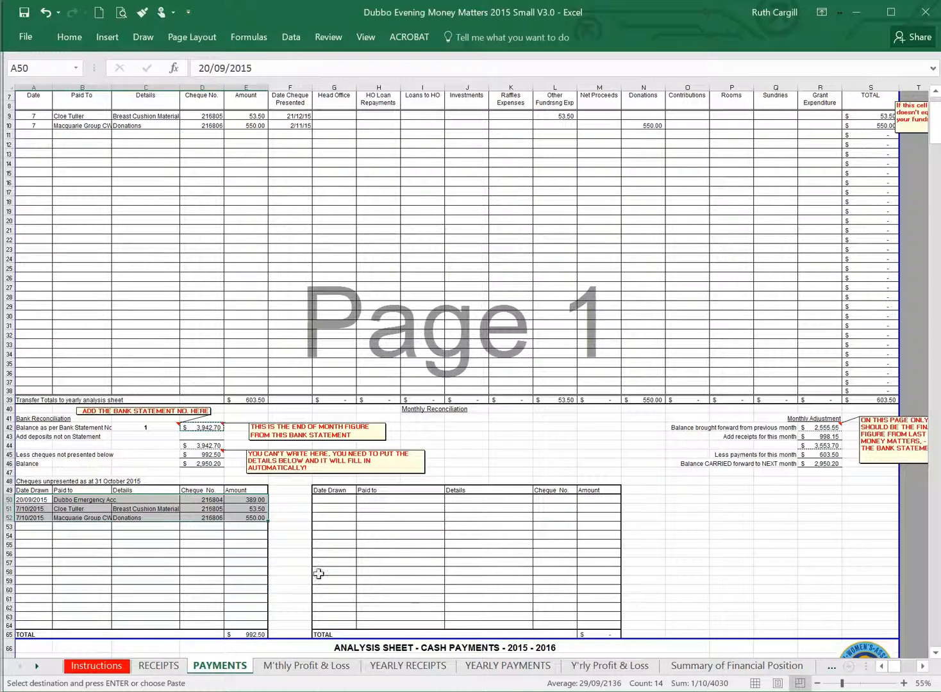
{"action": "key", "text": "ctrl+c"}
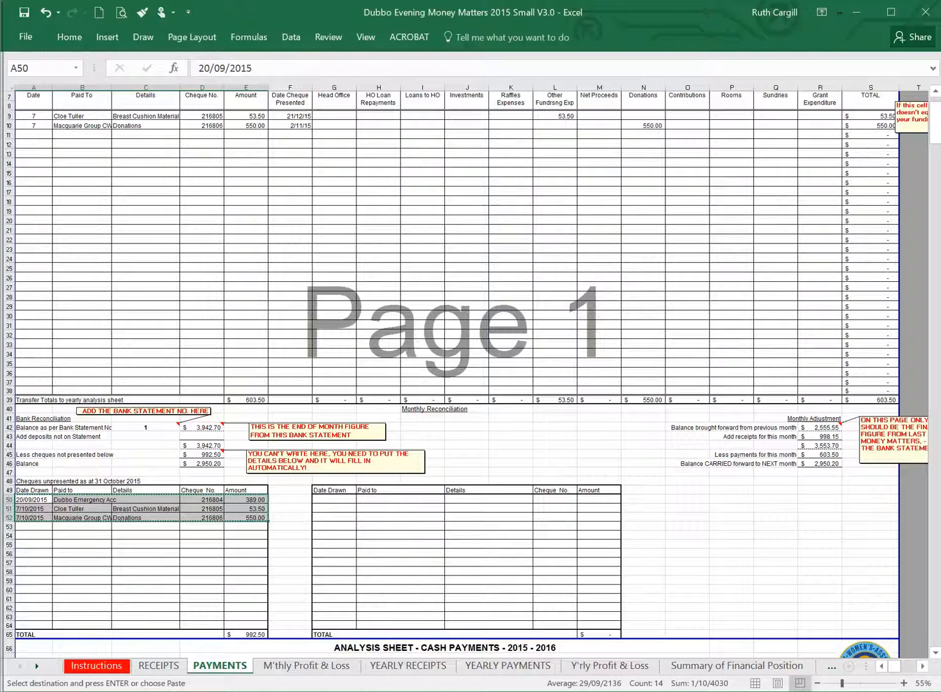
{"action": "mouse_move", "coordinate": [699, 691]}
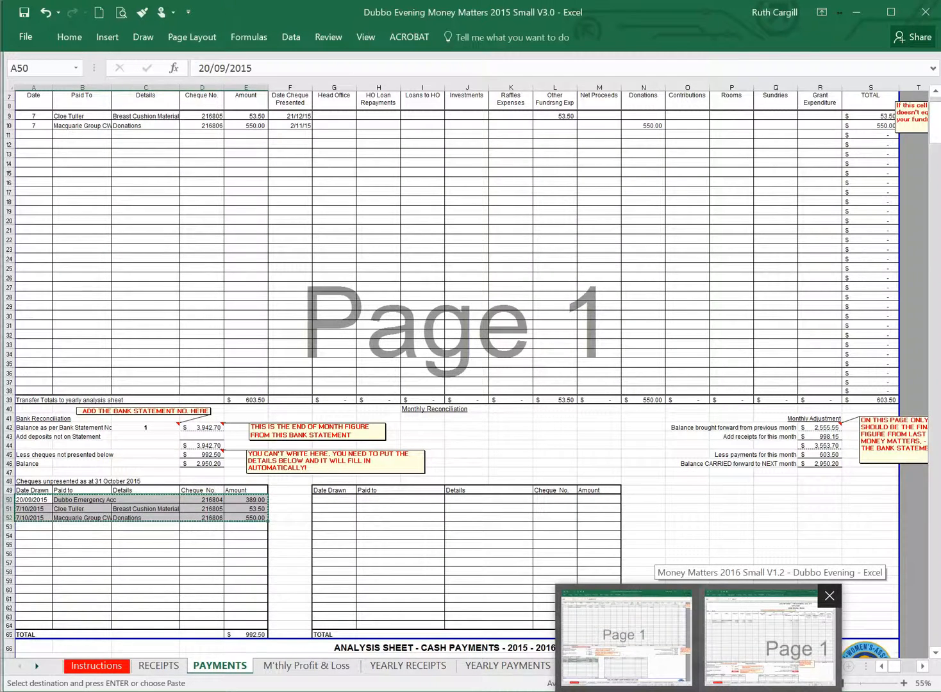
{"action": "left_click", "coordinate": [769, 640]}
{"action": "scroll", "coordinate": [124, 426], "scroll_direction": "down", "scroll_amount": 4}
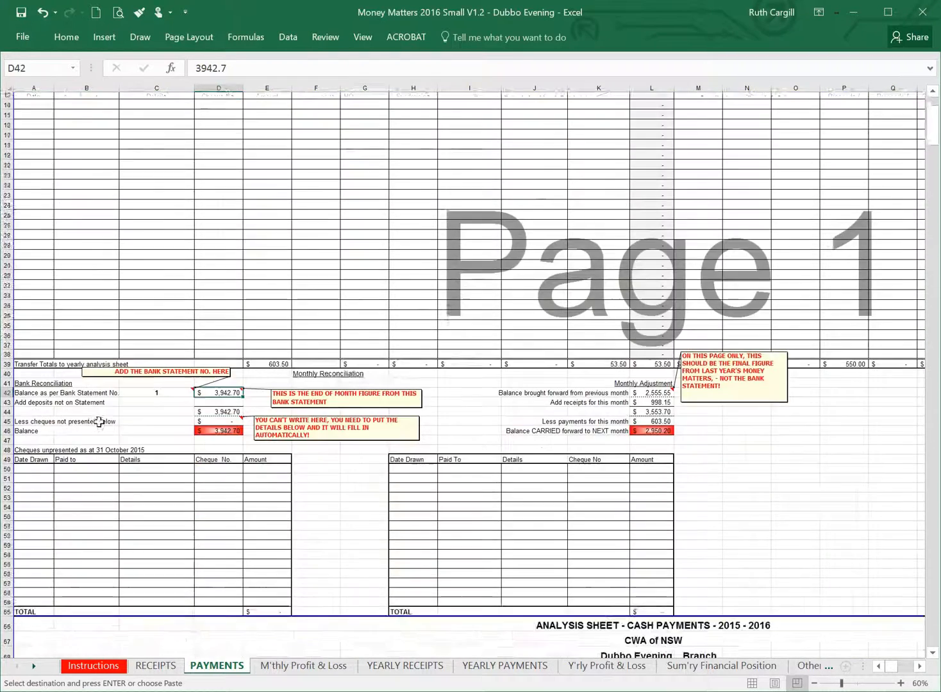
{"action": "right_click", "coordinate": [29, 462]}
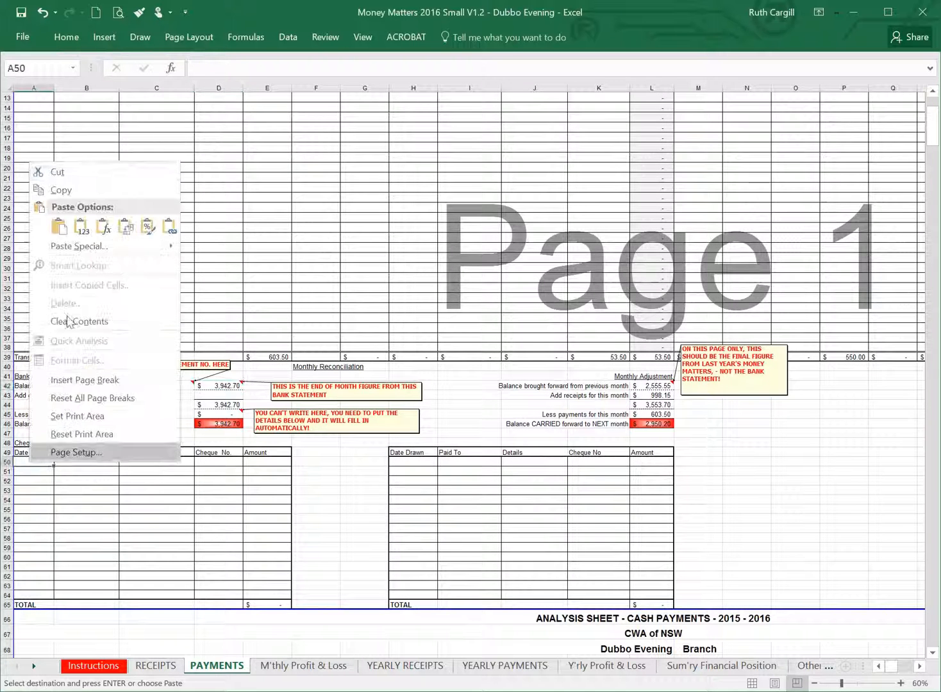
{"action": "left_click", "coordinate": [79, 228]}
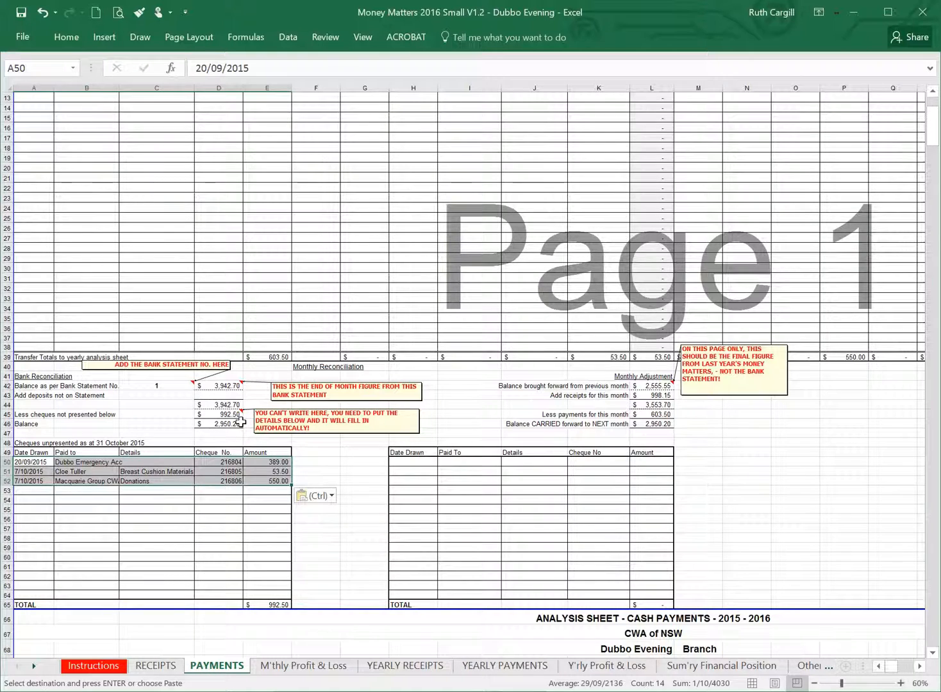
Copy the November payment entries A74:G77 from the 2015 workbook and paste them as values at A74 in the 2016 workbook.
{"action": "scroll", "coordinate": [244, 346], "scroll_direction": "down", "scroll_amount": 9}
{"action": "scroll", "coordinate": [244, 346], "scroll_direction": "down", "scroll_amount": 8}
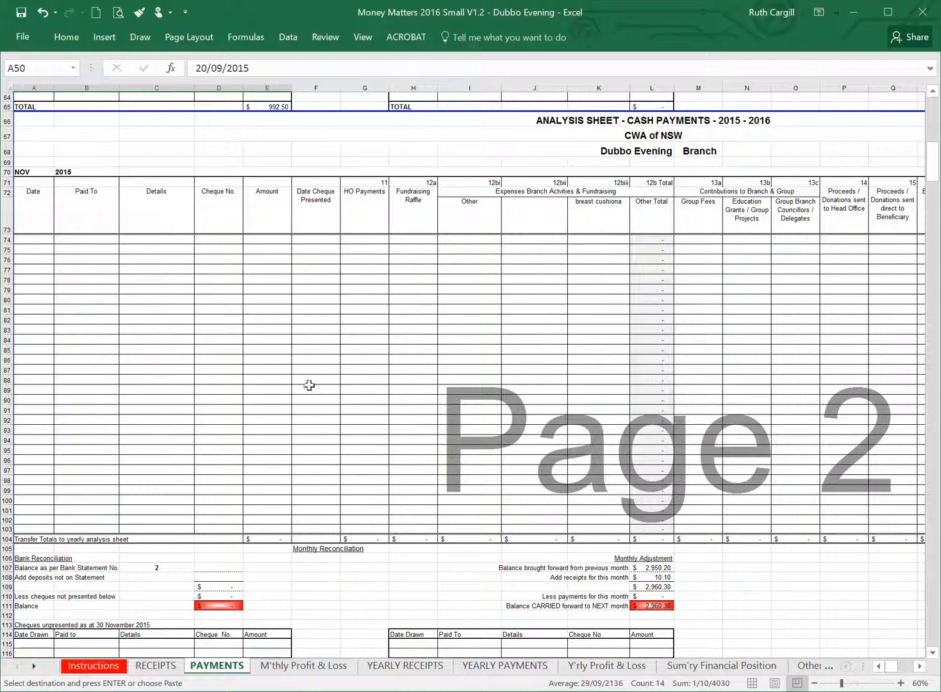
{"action": "mouse_move", "coordinate": [693, 691]}
{"action": "left_click", "coordinate": [624, 636]}
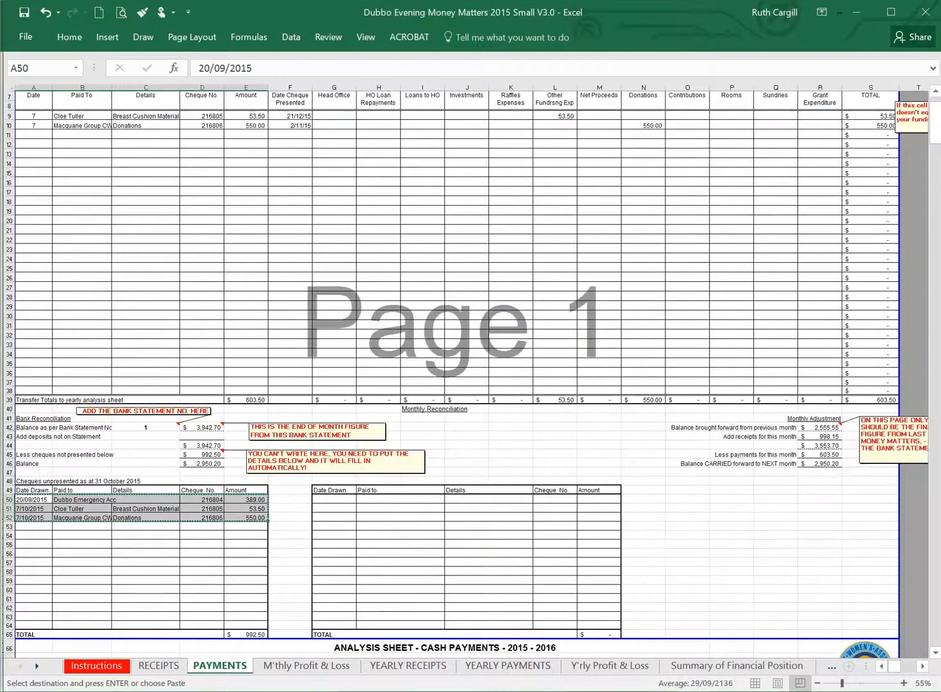
{"action": "scroll", "coordinate": [214, 345], "scroll_direction": "down", "scroll_amount": 6}
{"action": "scroll", "coordinate": [213, 345], "scroll_direction": "down", "scroll_amount": 8}
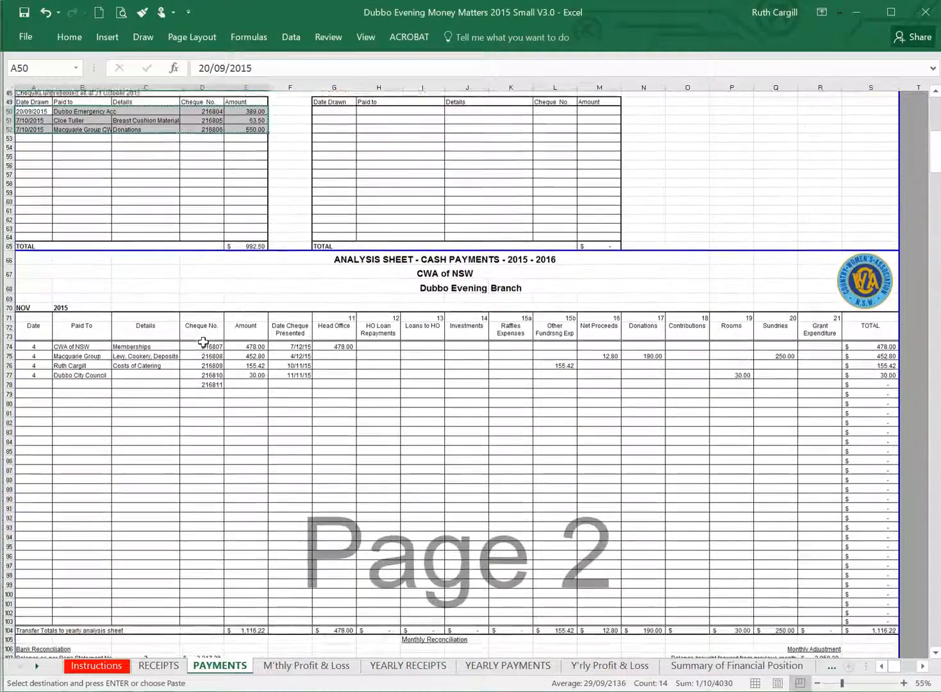
{"action": "left_click_drag", "start_coordinate": [32, 341], "coordinate": [344, 370]}
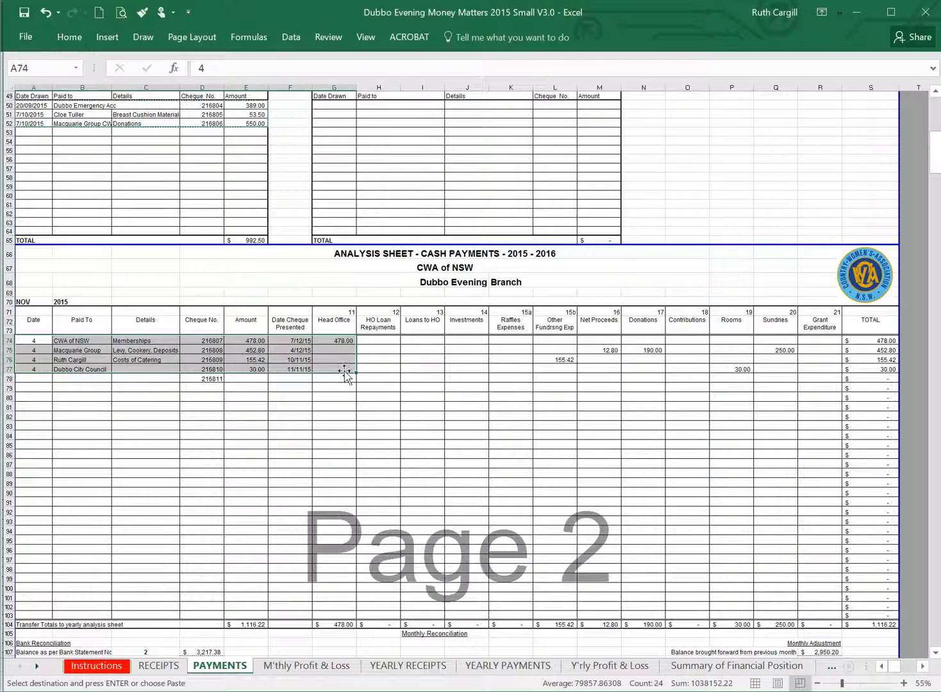
{"action": "key", "text": "ctrl+c"}
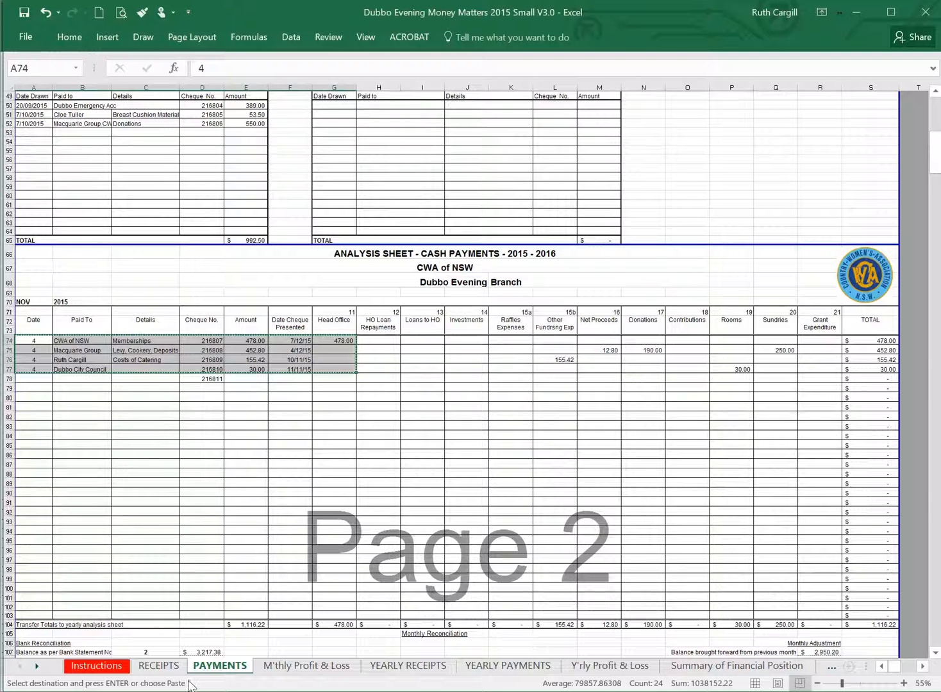
{"action": "key", "text": "alt+Tab"}
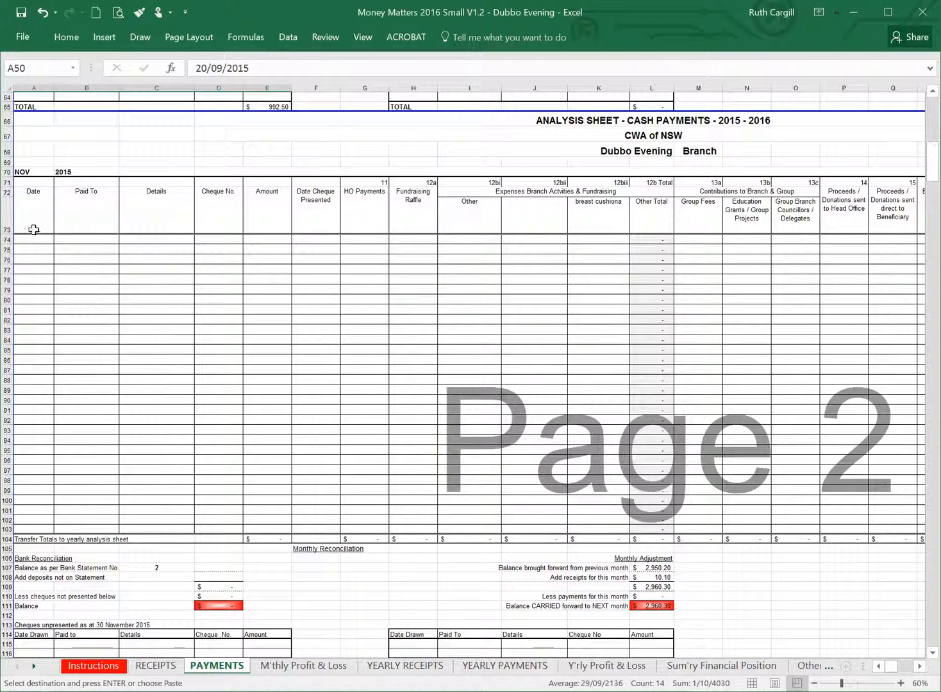
{"action": "right_click", "coordinate": [38, 242]}
{"action": "left_click", "coordinate": [90, 306]}
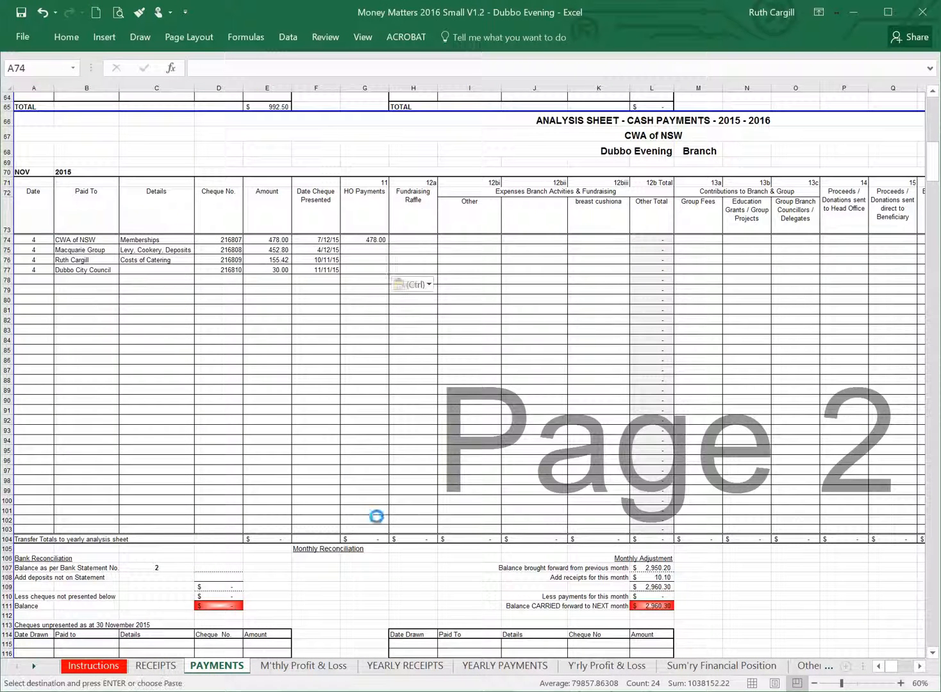
Copy the November other fundraising expenses L74:L77 from the 2015 workbook and paste them as values at I74, under Other, in the 2016 workbook.
{"action": "key", "text": "alt+Tab"}
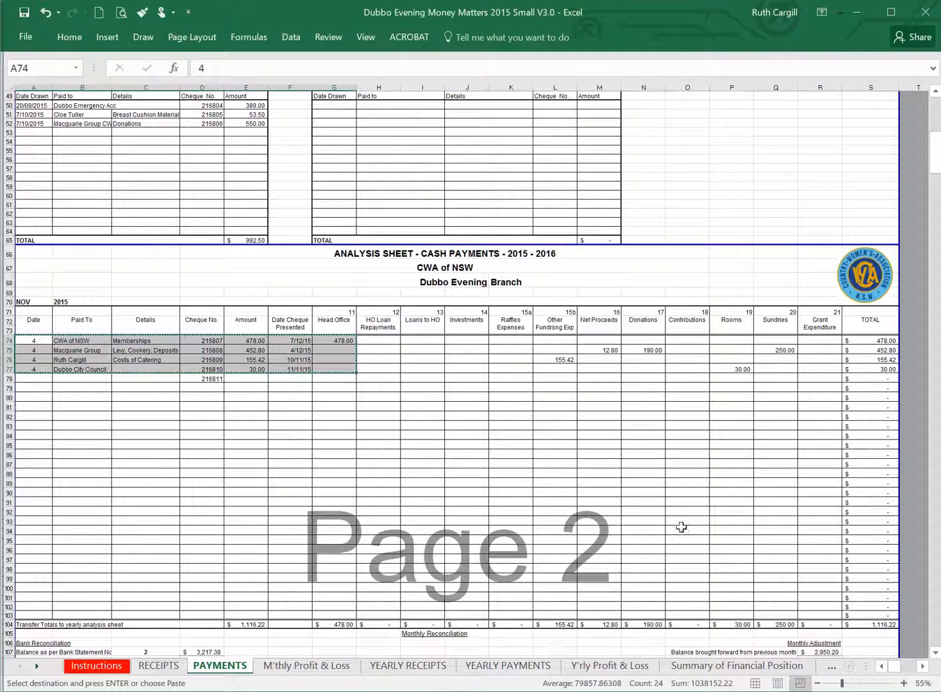
{"action": "left_click_drag", "start_coordinate": [551, 344], "coordinate": [556, 369]}
{"action": "key", "text": "ctrl+c"}
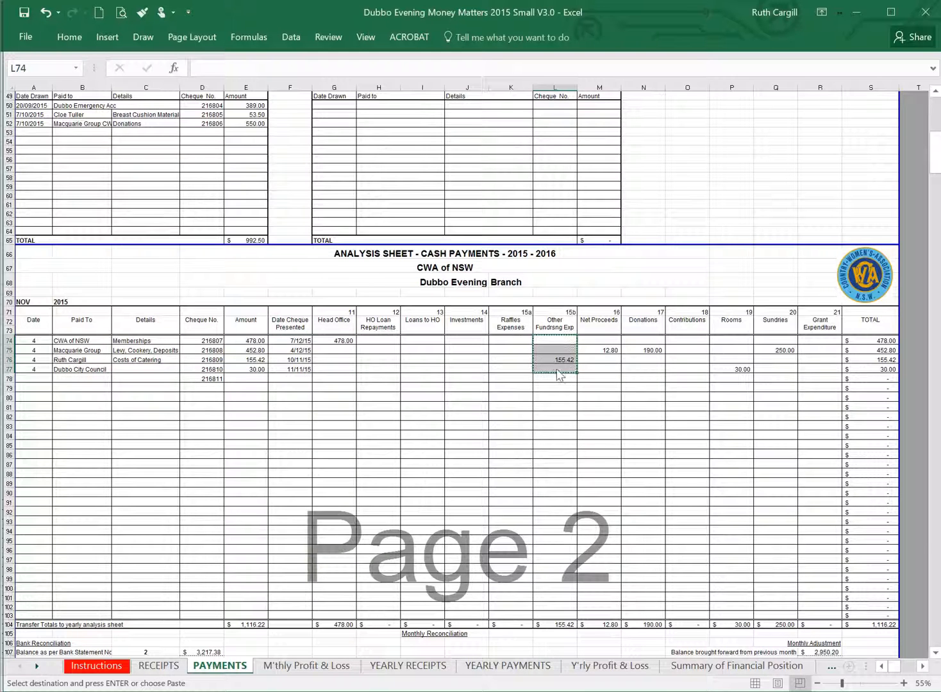
{"action": "key", "text": "ctrl+Tab"}
{"action": "right_click", "coordinate": [465, 241]}
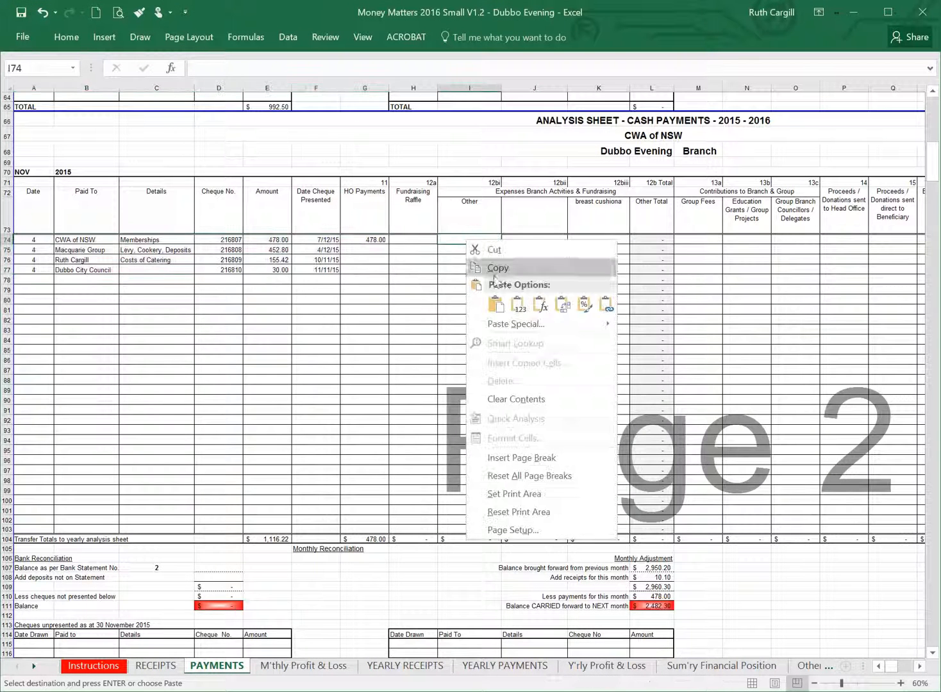
{"action": "left_click", "coordinate": [517, 305]}
Copy the November net proceeds M74:M76 from the 2015 workbook and paste them at P74, under proceeds sent to Head Office, in the 2016 workbook.
{"action": "key", "text": "ctrl+Tab"}
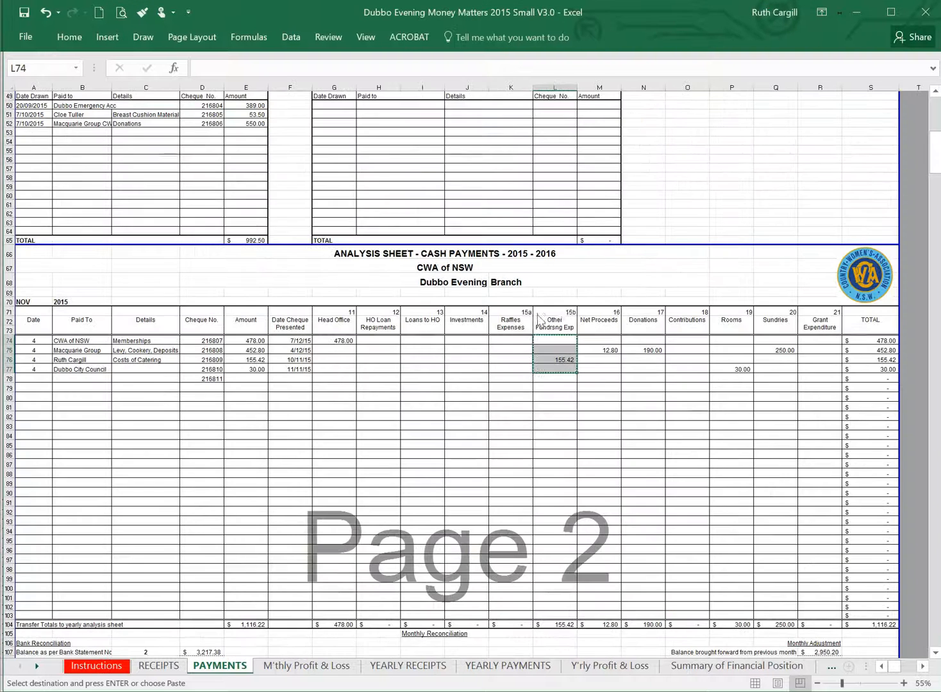
{"action": "left_click_drag", "start_coordinate": [609, 338], "coordinate": [603, 360]}
{"action": "key", "text": "ctrl+c"}
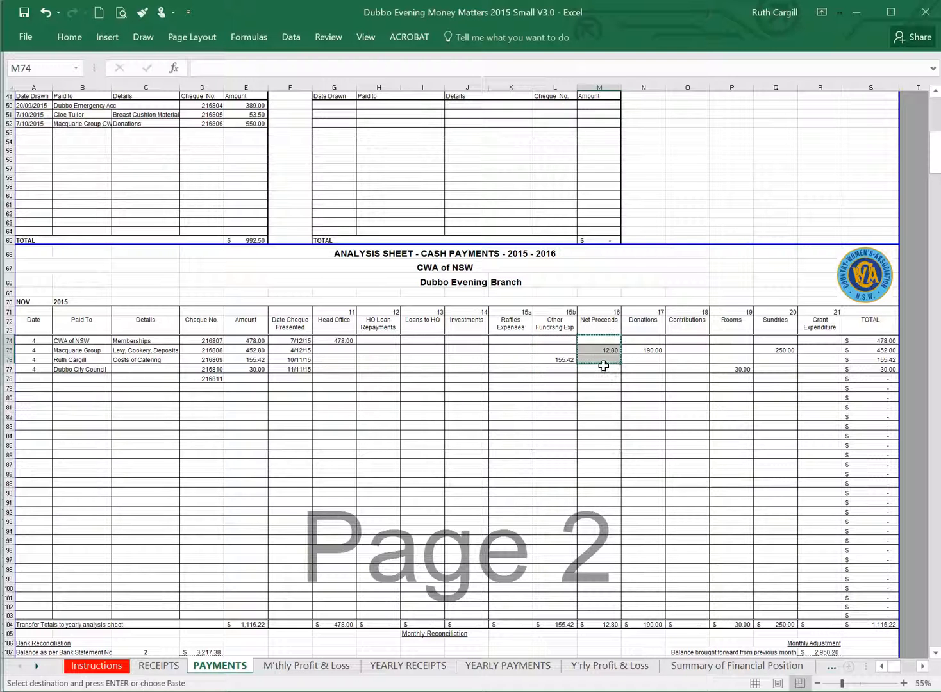
{"action": "key", "text": "alt+Tab"}
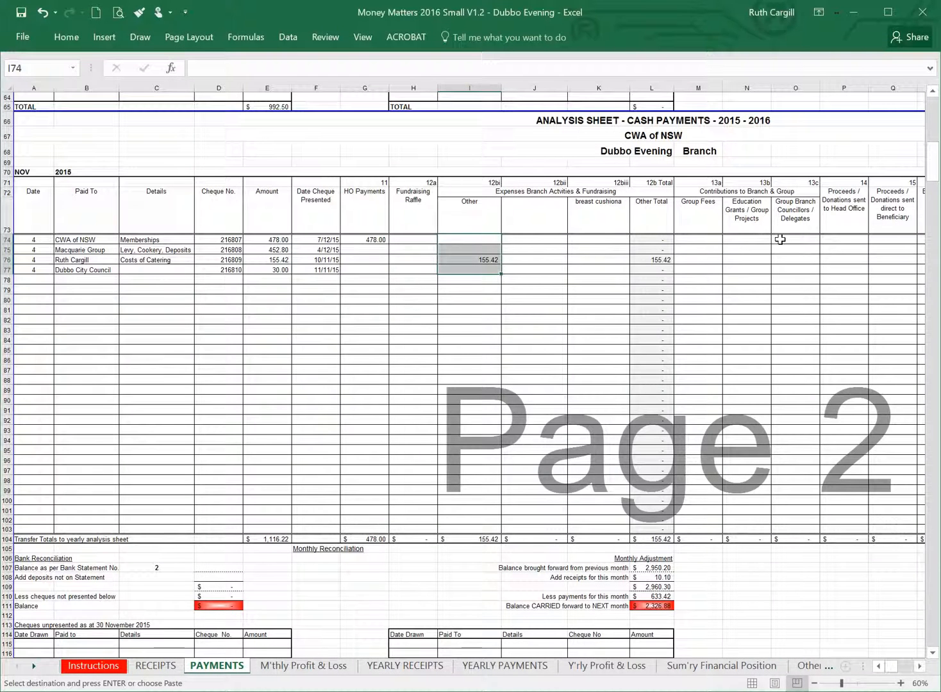
{"action": "right_click", "coordinate": [849, 237]}
{"action": "left_click", "coordinate": [866, 300]}
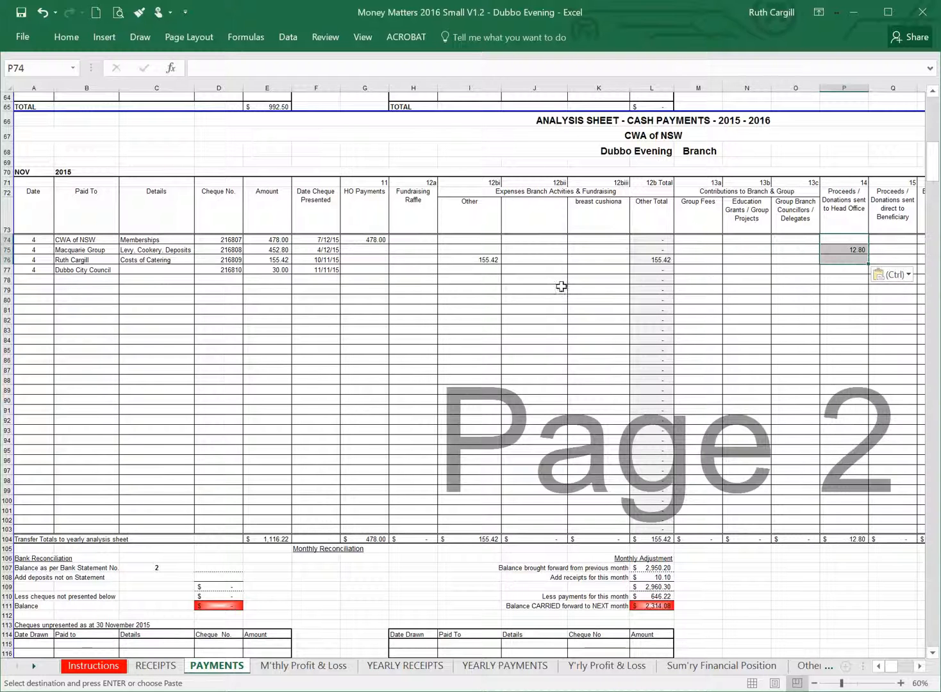
Copy the November donations N74:N79 from the 2015 workbook and paste them as values at M74, under Group Fees, in the 2016 workbook.
{"action": "key", "text": "alt+Tab"}
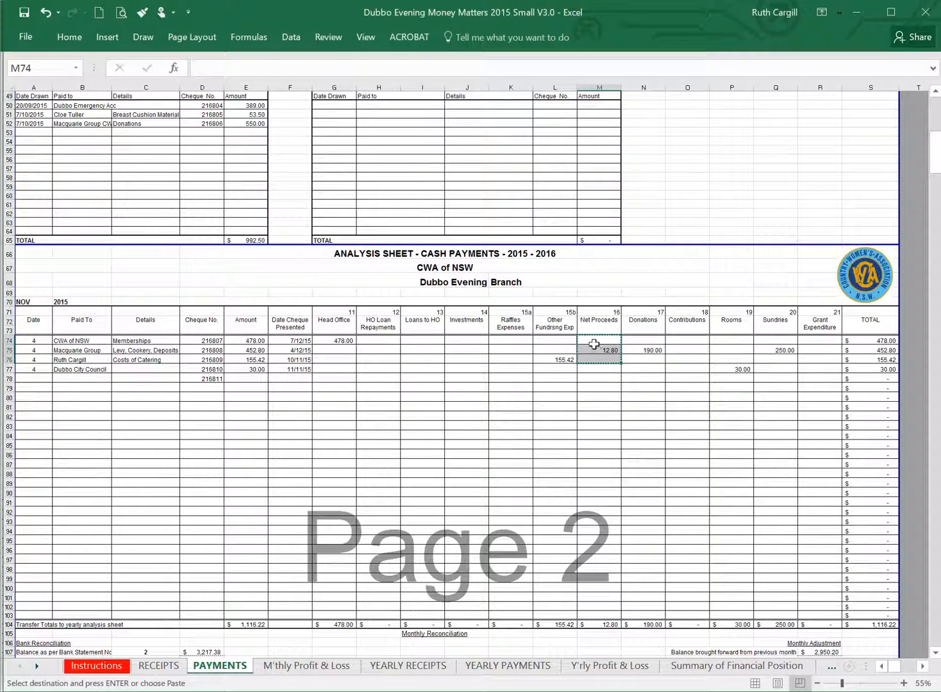
{"action": "left_click_drag", "start_coordinate": [562, 339], "coordinate": [557, 374]}
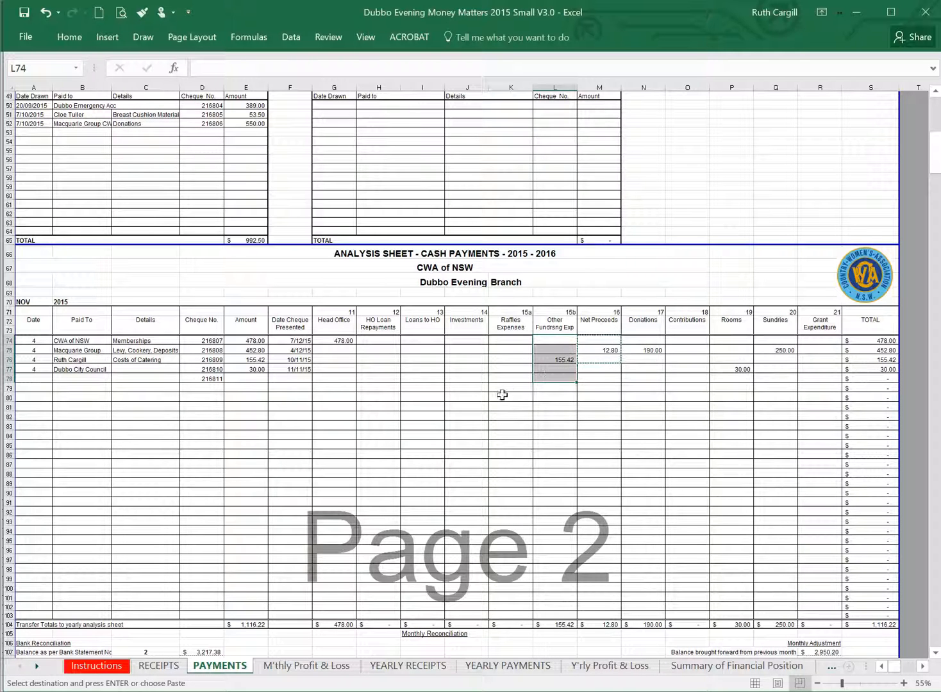
{"action": "left_click_drag", "start_coordinate": [642, 340], "coordinate": [641, 389]}
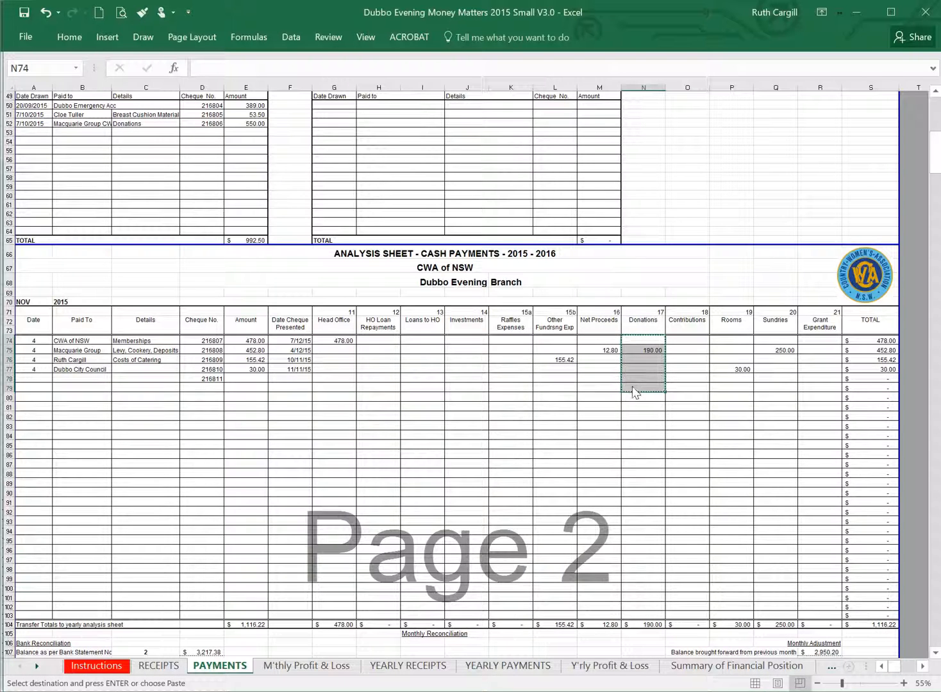
{"action": "key", "text": "ctrl+Tab"}
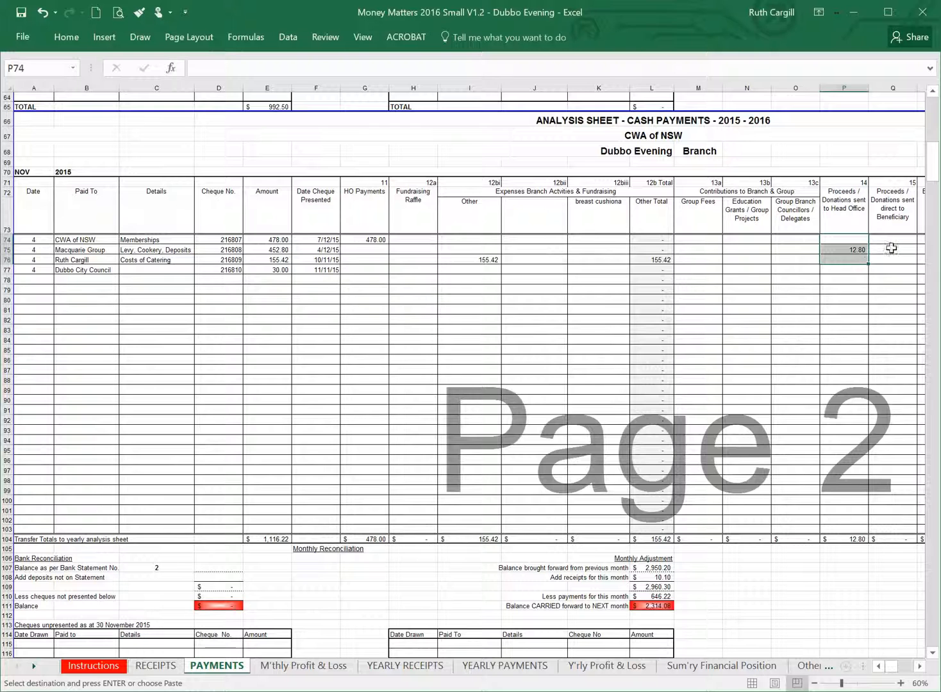
{"action": "right_click", "coordinate": [703, 243]}
{"action": "left_click", "coordinate": [752, 310]}
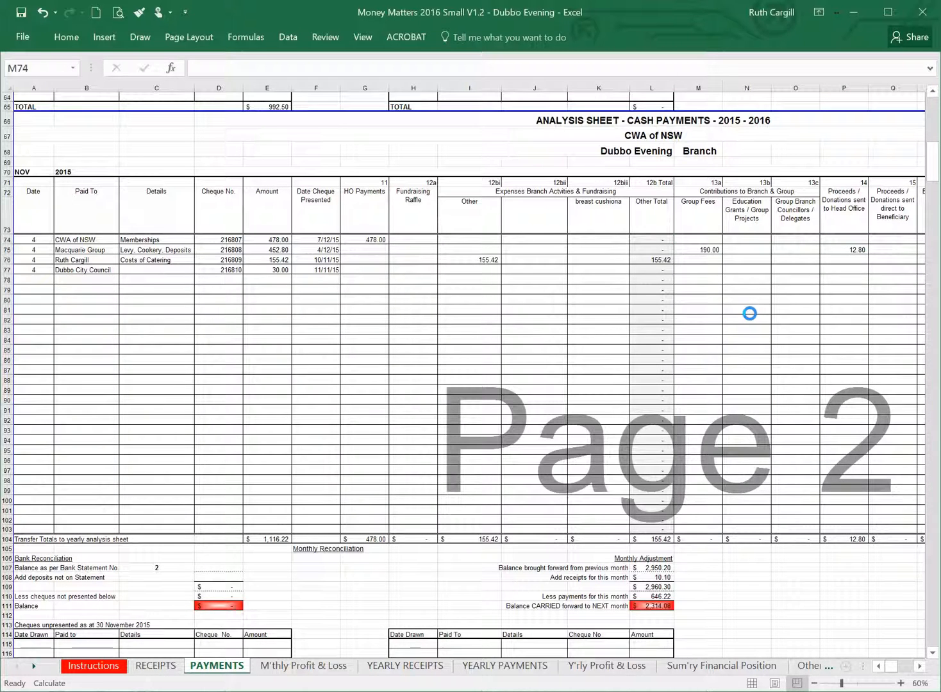
Copy the November sundries Q74:Q78 from the 2015 workbook and paste them as values at O74, under Group Branch Councillors / Delegates, in the 2016 workbook.
{"action": "key", "text": "alt+Tab"}
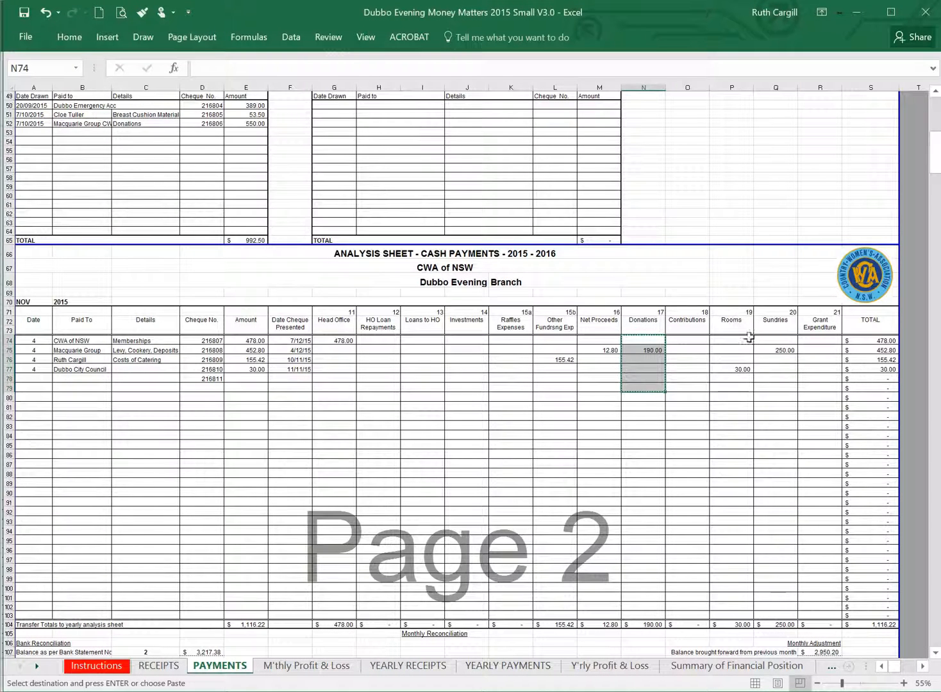
{"action": "left_click_drag", "start_coordinate": [774, 342], "coordinate": [773, 378]}
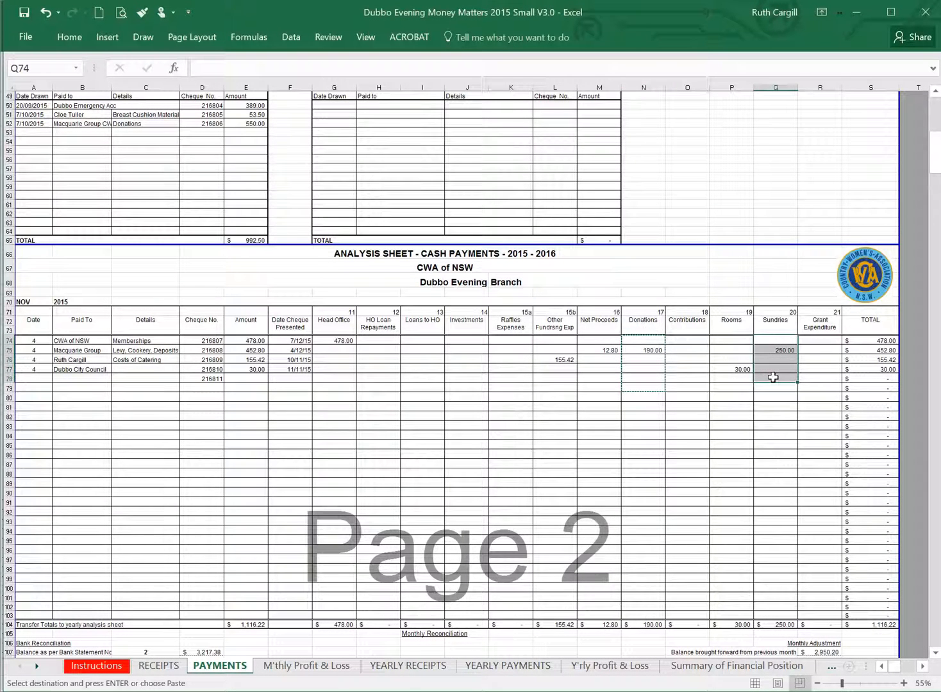
{"action": "key", "text": "ctrl+c"}
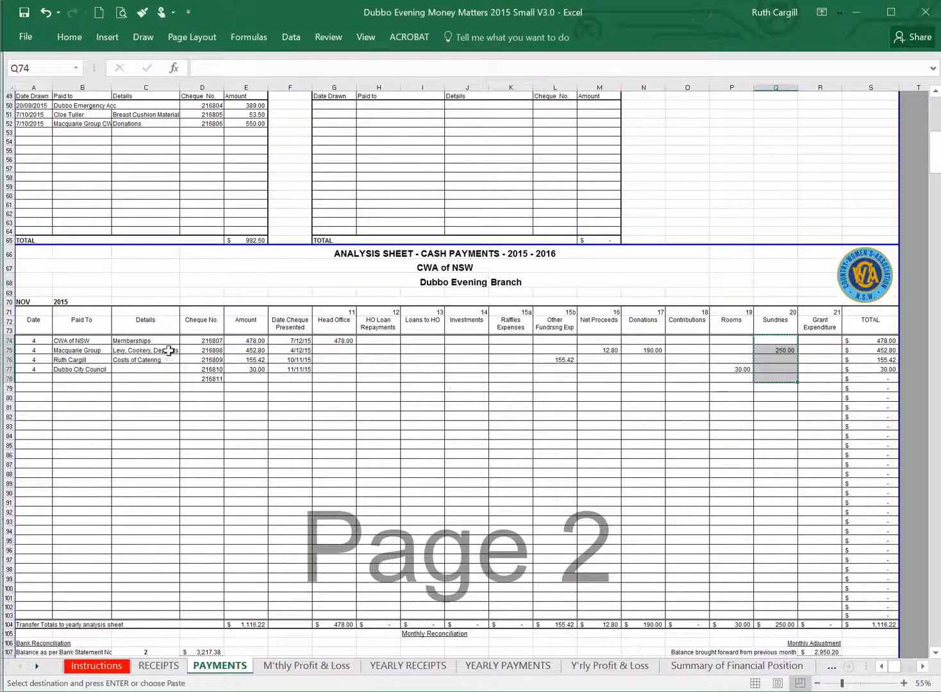
{"action": "left_click", "coordinate": [157, 351]}
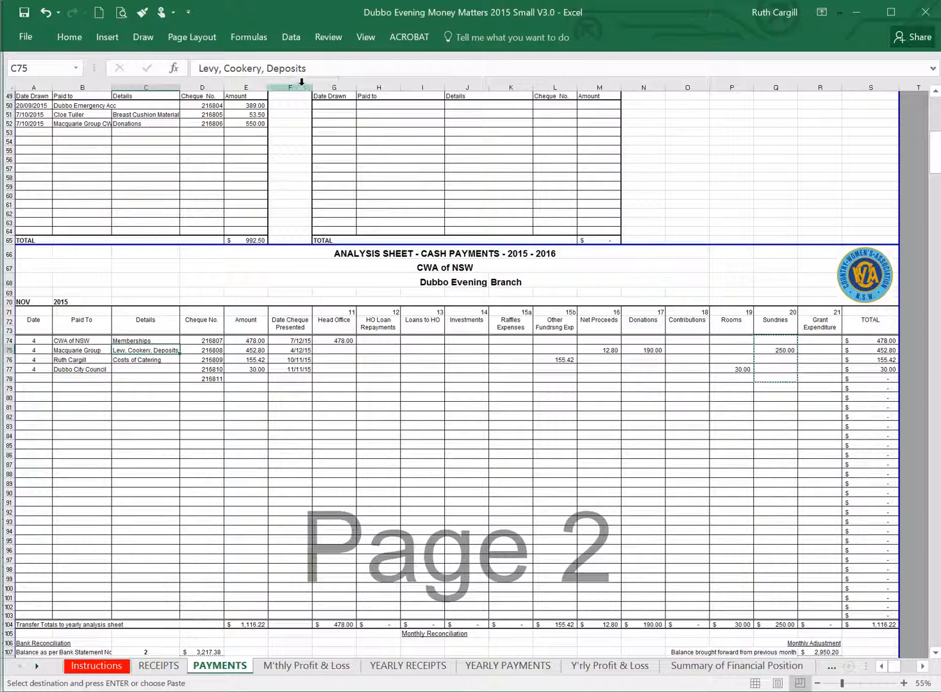
{"action": "key", "text": "ctrl+Tab"}
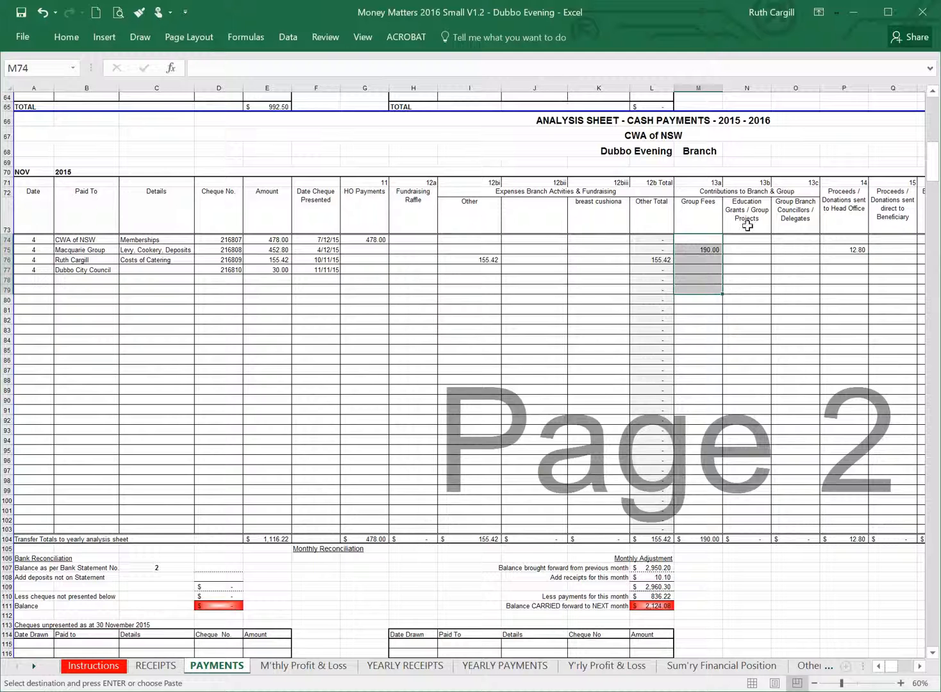
{"action": "left_click", "coordinate": [798, 241]}
{"action": "right_click", "coordinate": [800, 242]}
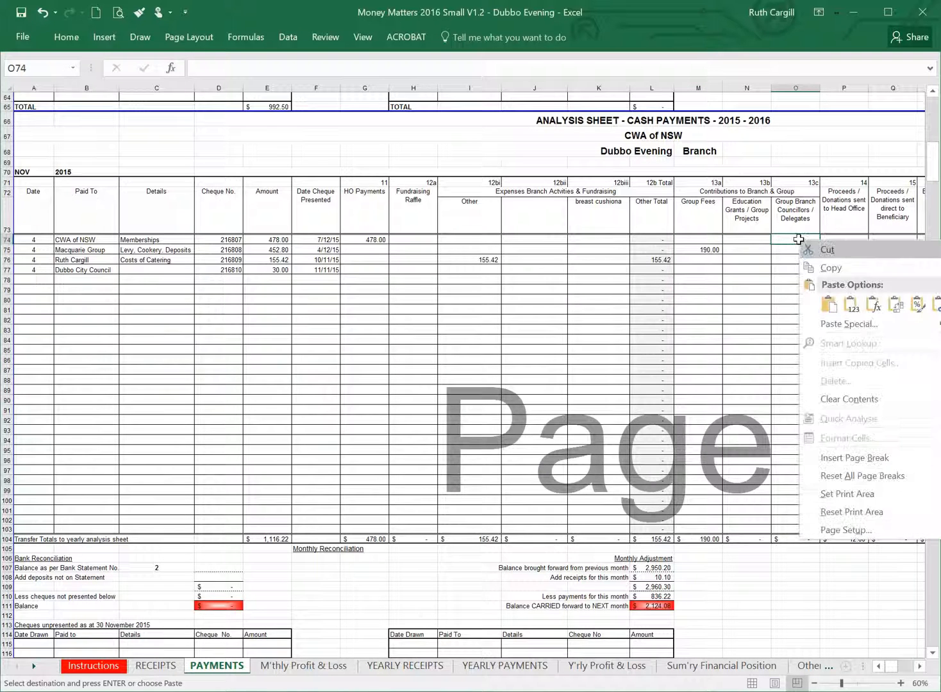
{"action": "left_click", "coordinate": [851, 306]}
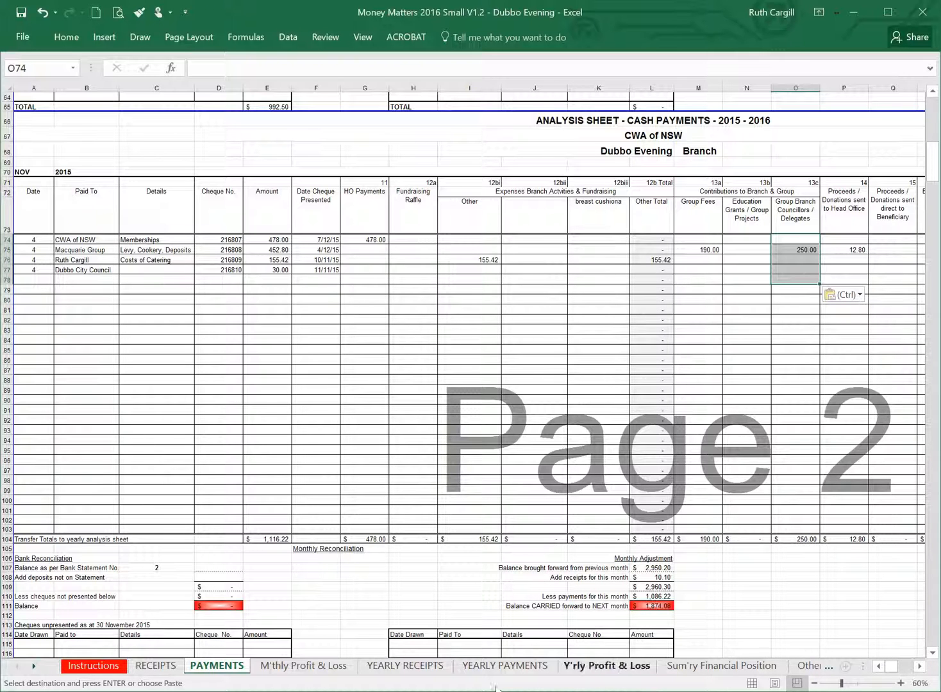
Copy the November rooms payments P74:P78 from the 2015 workbook and paste them at R74, under Expenses for Rooms, in the 2016 workbook.
{"action": "left_click", "coordinate": [663, 668]}
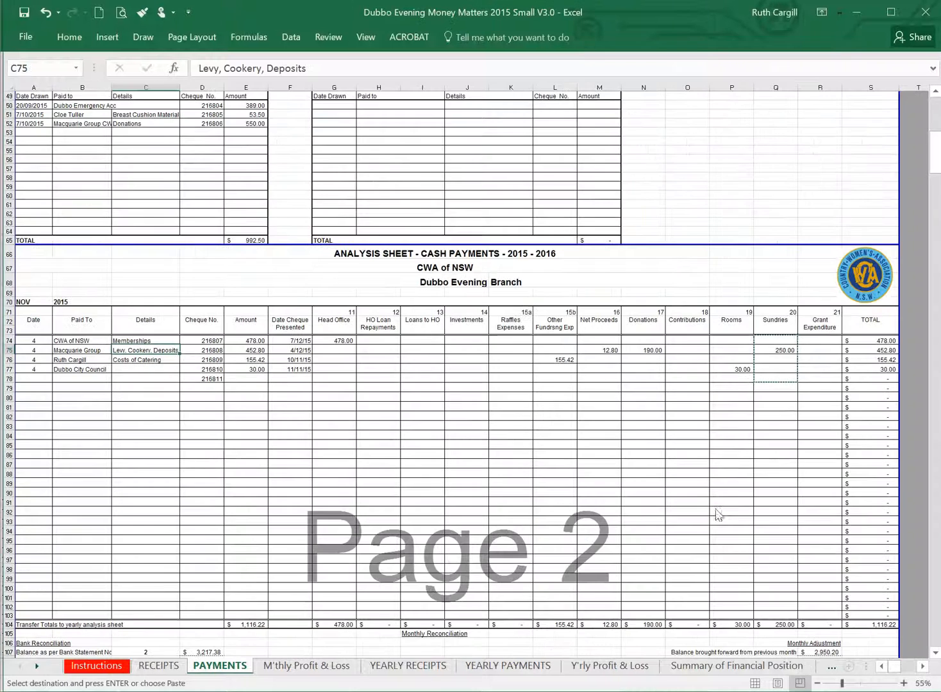
{"action": "left_click_drag", "start_coordinate": [736, 341], "coordinate": [727, 376]}
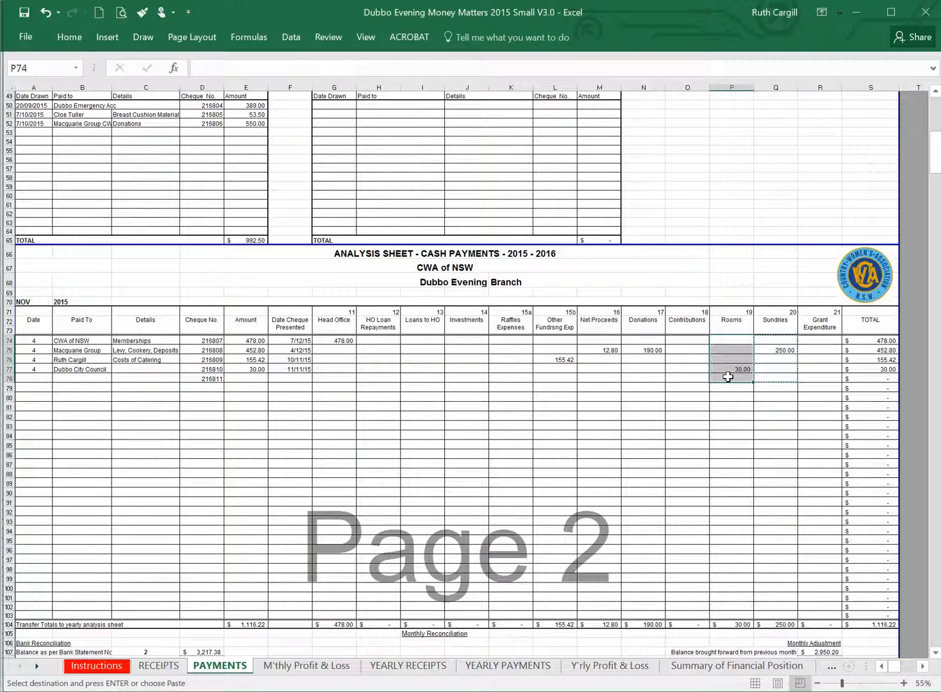
{"action": "key", "text": "ctrl+c"}
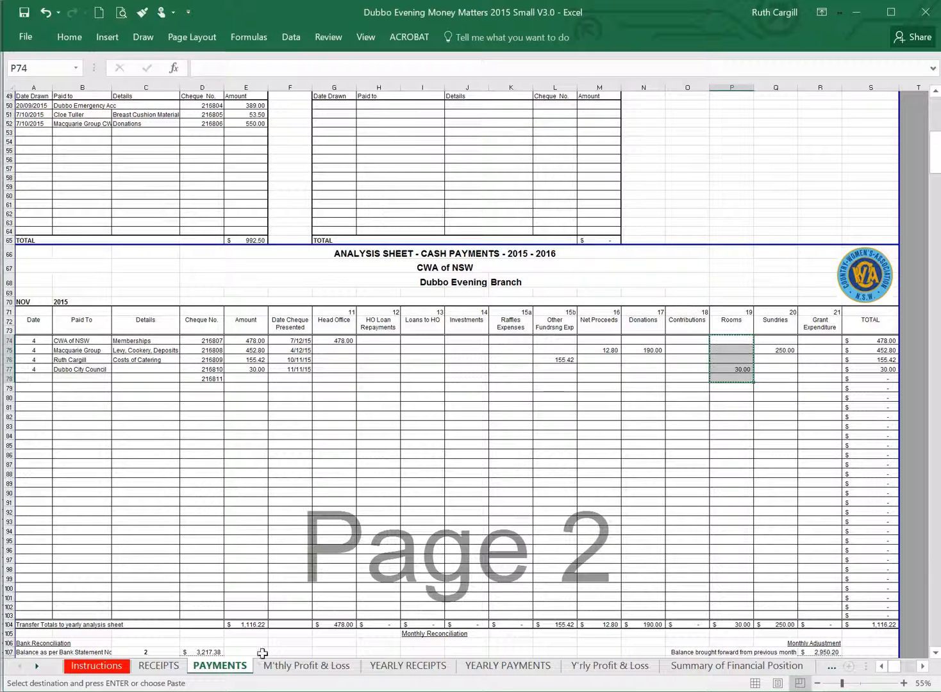
{"action": "key", "text": "alt+Tab"}
{"action": "left_click_drag", "start_coordinate": [799, 250], "coordinate": [797, 280]}
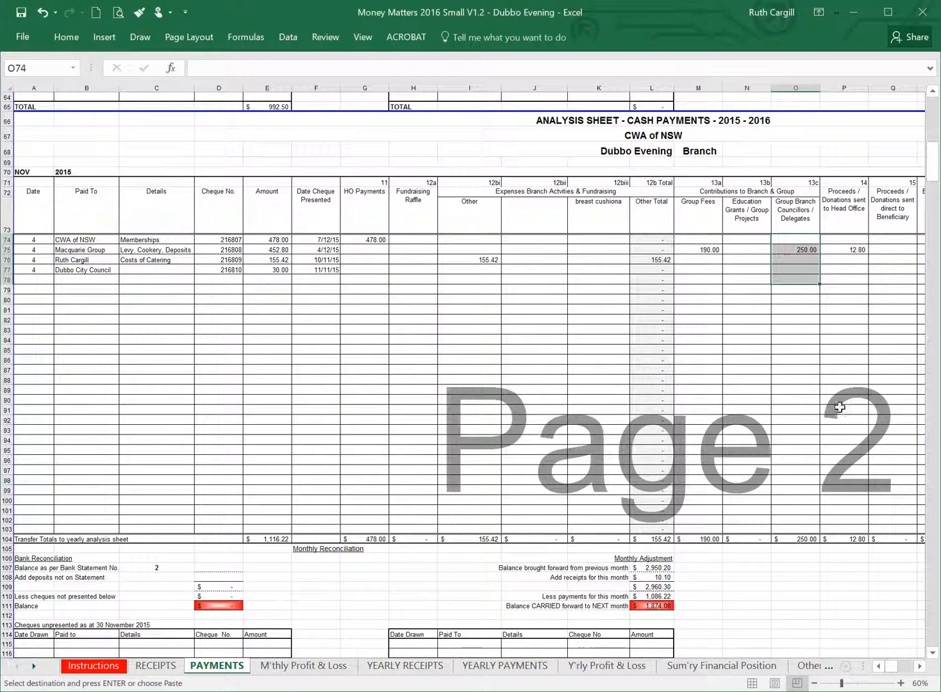
{"action": "left_click", "coordinate": [919, 666]}
{"action": "left_click", "coordinate": [919, 666]}
{"action": "left_click", "coordinate": [919, 667]}
{"action": "right_click", "coordinate": [704, 237]}
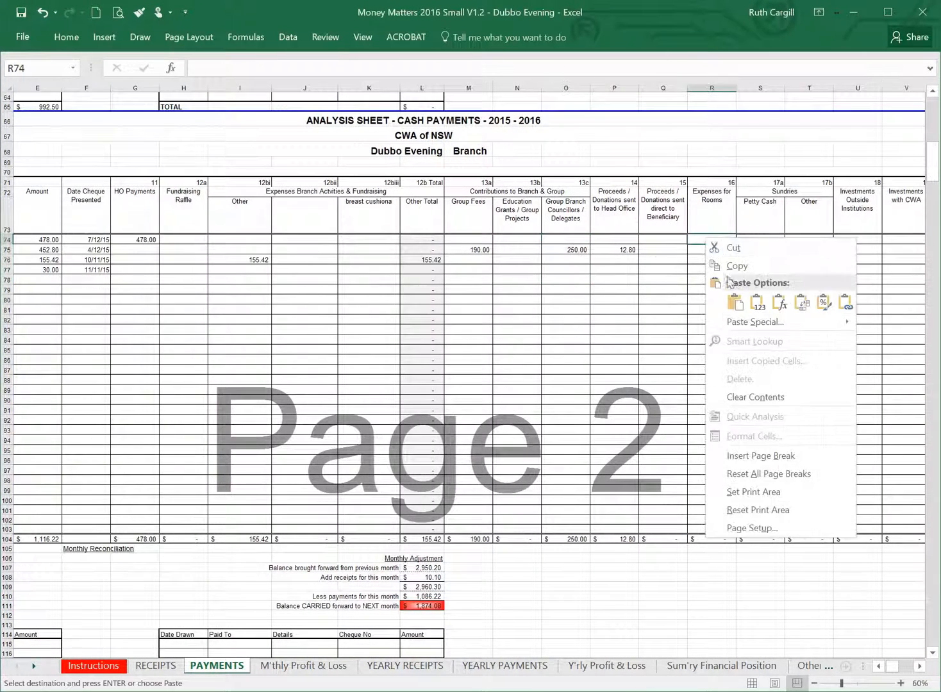
{"action": "left_click", "coordinate": [746, 304]}
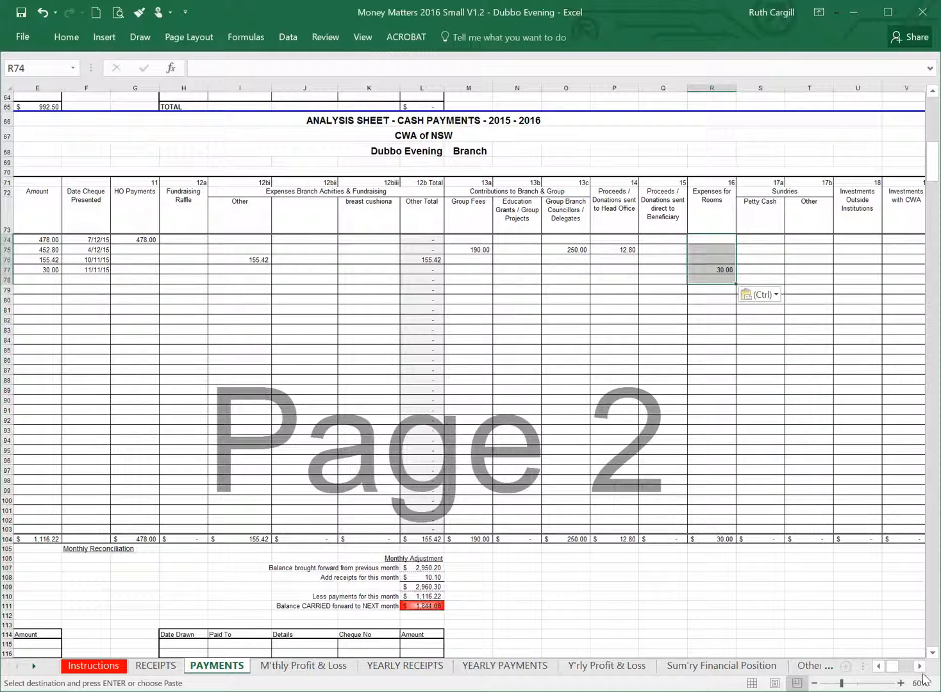
Copy the November bank statement balance of 3,217.38 in D107 of the 2015 workbook and paste it into D107 of the 2016 workbook.
{"action": "left_click", "coordinate": [920, 666]}
{"action": "left_click", "coordinate": [920, 666]}
{"action": "left_click", "coordinate": [920, 667]}
{"action": "left_click", "coordinate": [919, 667]}
{"action": "left_click", "coordinate": [920, 666]}
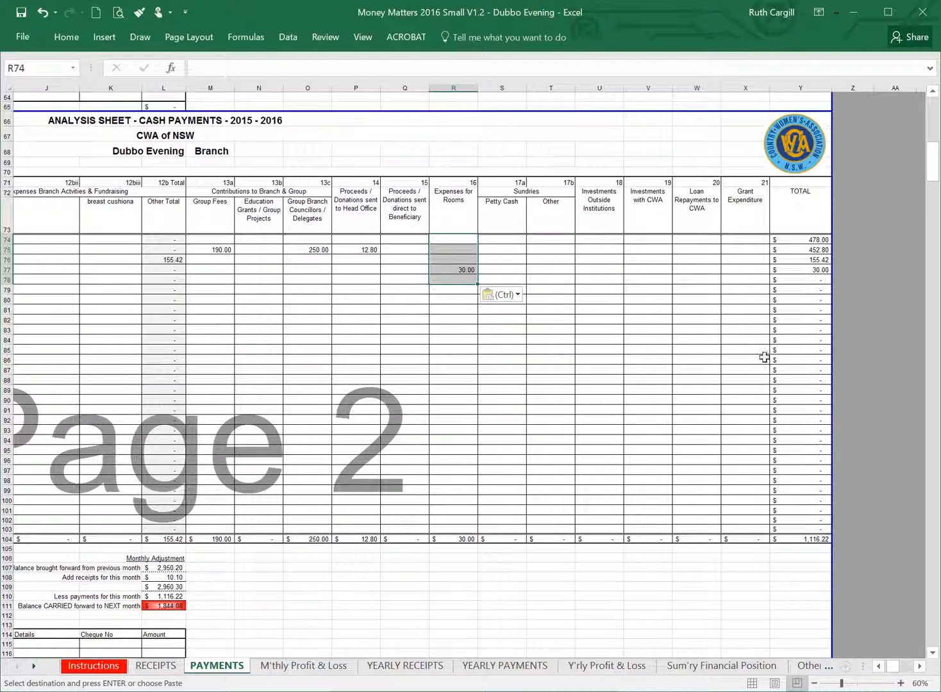
{"action": "left_click", "coordinate": [887, 666]}
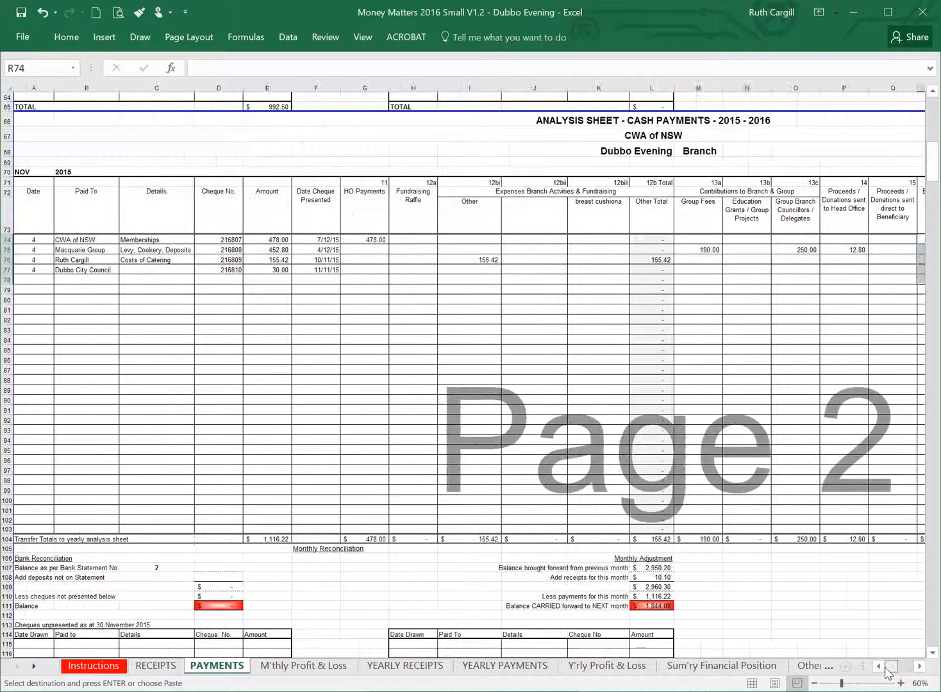
{"action": "scroll", "coordinate": [250, 536], "scroll_direction": "down", "scroll_amount": 3}
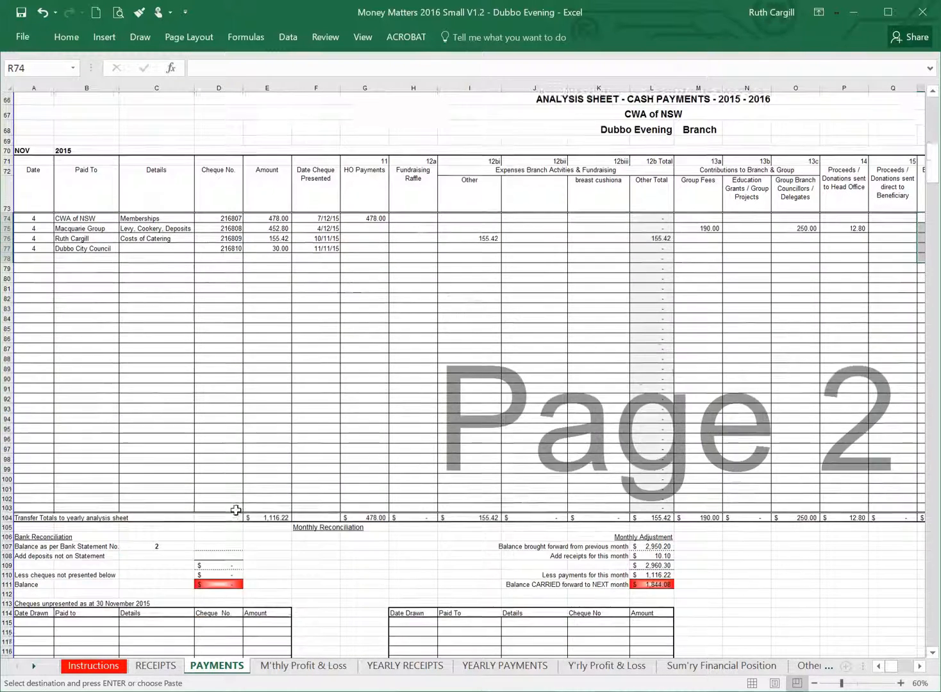
{"action": "key", "text": "alt+Tab"}
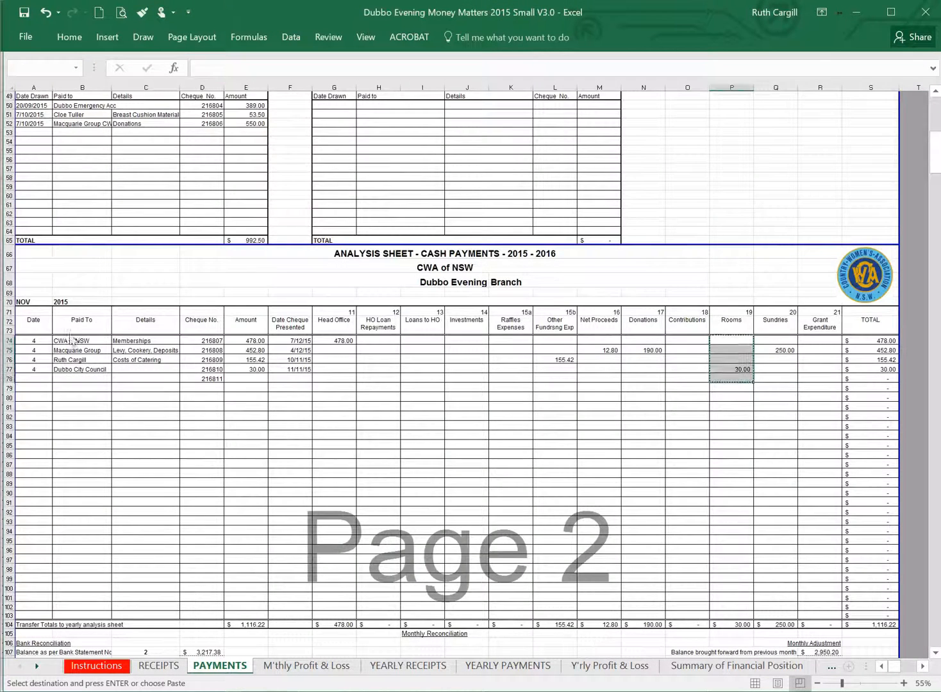
{"action": "scroll", "coordinate": [68, 318], "scroll_direction": "down", "scroll_amount": 5}
{"action": "left_click", "coordinate": [204, 517]}
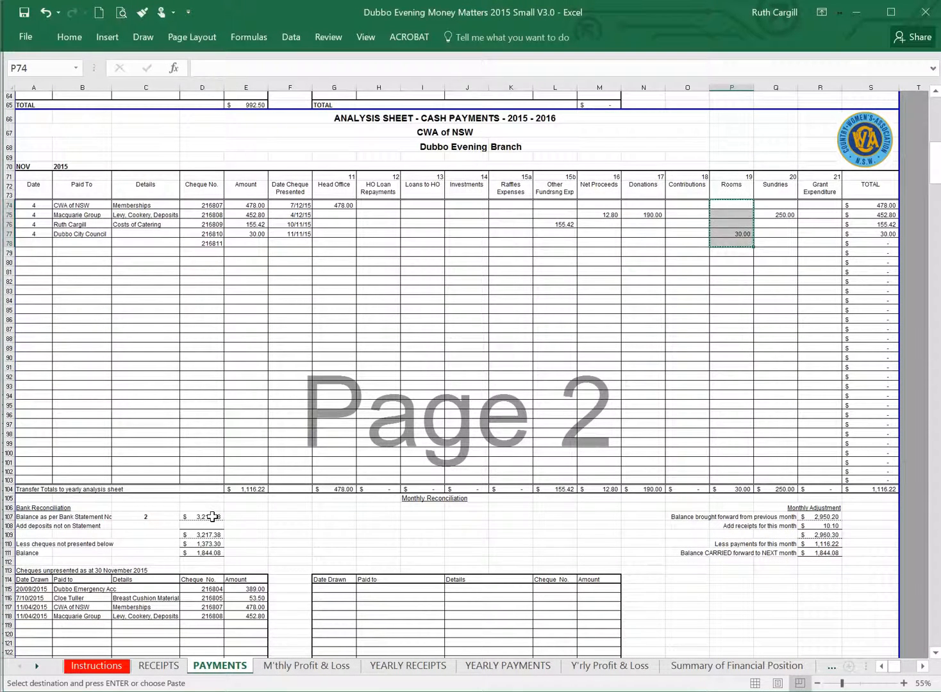
{"action": "key", "text": "ctrl+c"}
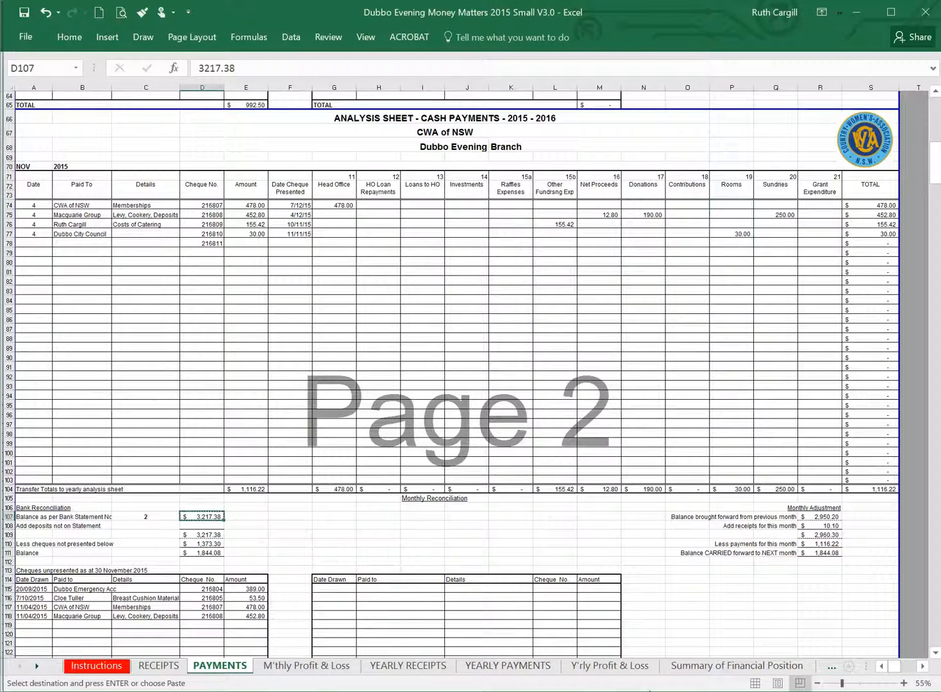
{"action": "key", "text": "alt+Tab"}
{"action": "left_click", "coordinate": [218, 463]}
{"action": "right_click", "coordinate": [218, 463]}
{"action": "left_click", "coordinate": [270, 227]}
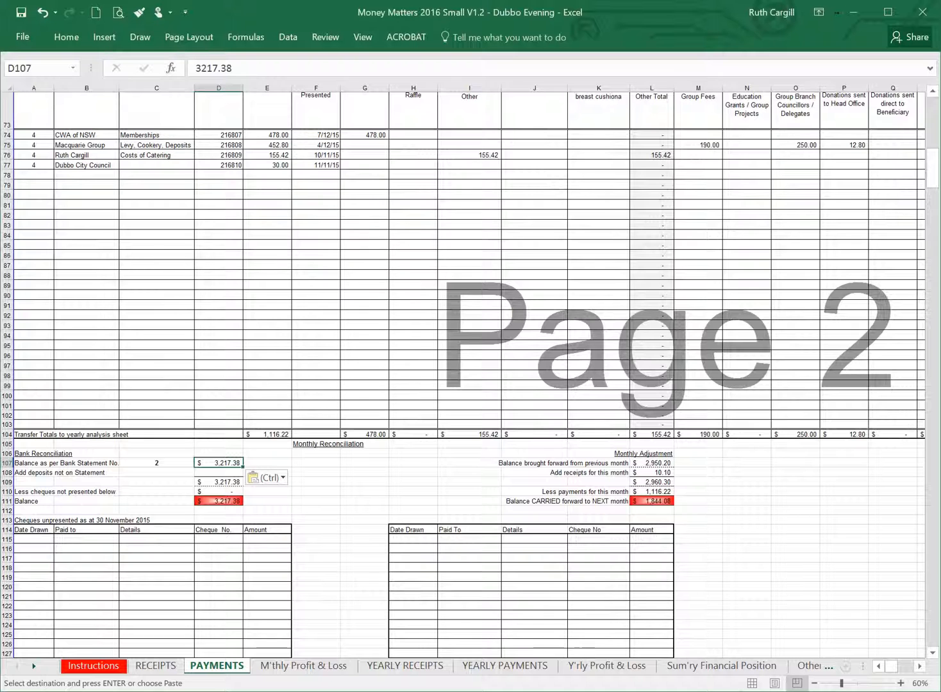
Copy the November unpresented cheques A115:E118 from the 2015 workbook and paste them as values at A115 in the 2016 workbook.
{"action": "mouse_move", "coordinate": [698, 691]}
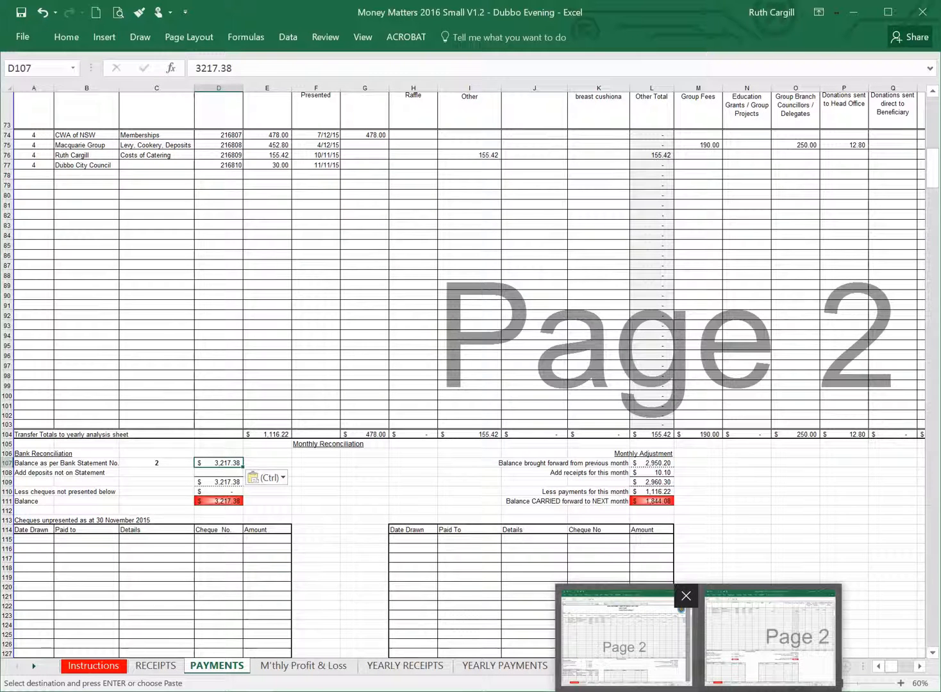
{"action": "left_click", "coordinate": [610, 593]}
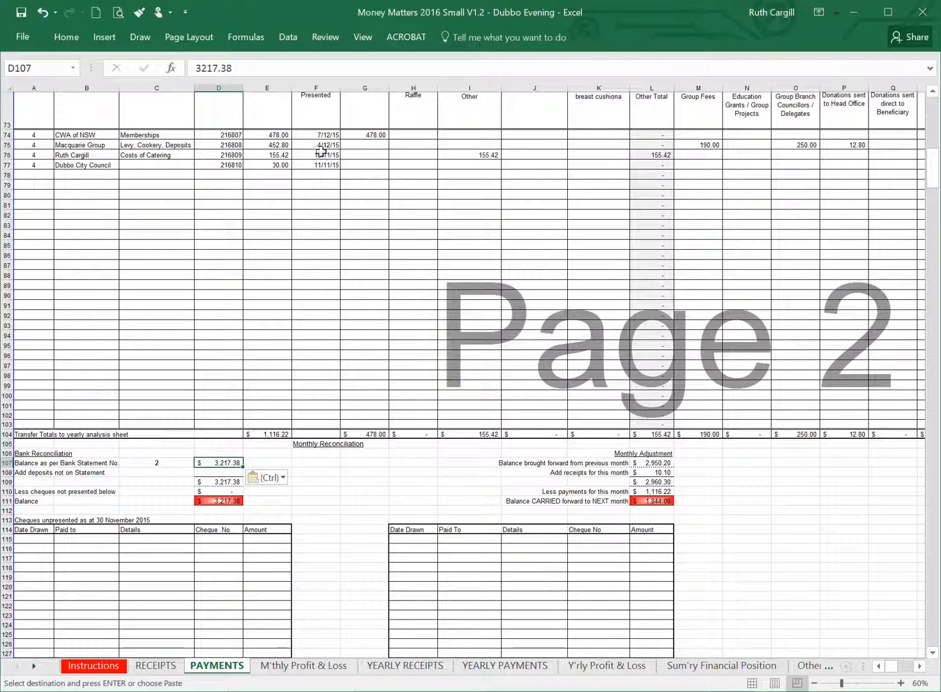
{"action": "key", "text": "alt+Tab"}
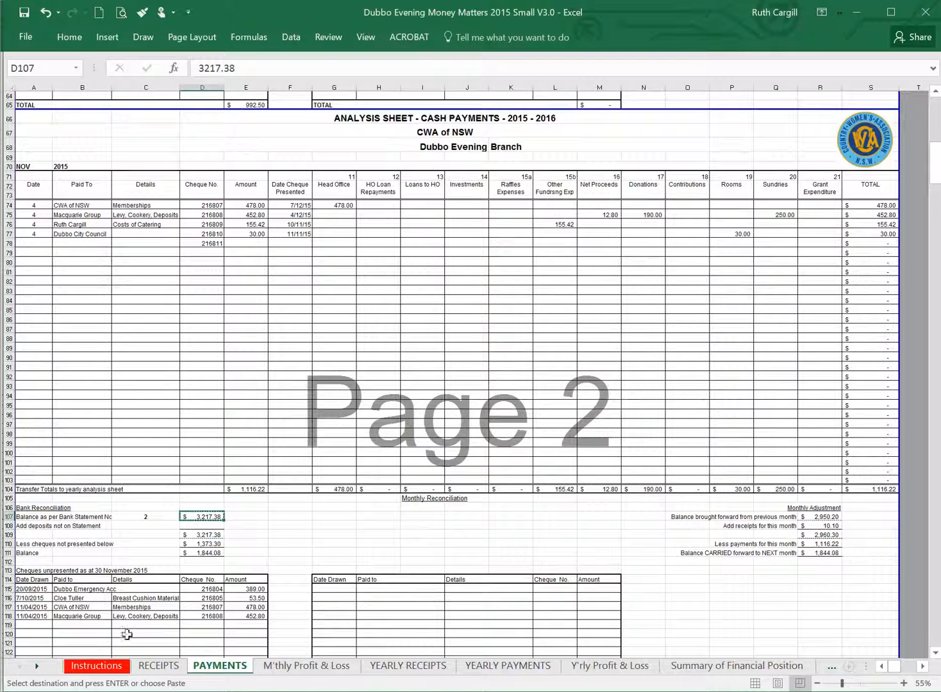
{"action": "left_click_drag", "start_coordinate": [26, 588], "coordinate": [251, 616]}
{"action": "key", "text": "ctrl+c"}
{"action": "key", "text": "alt+Tab"}
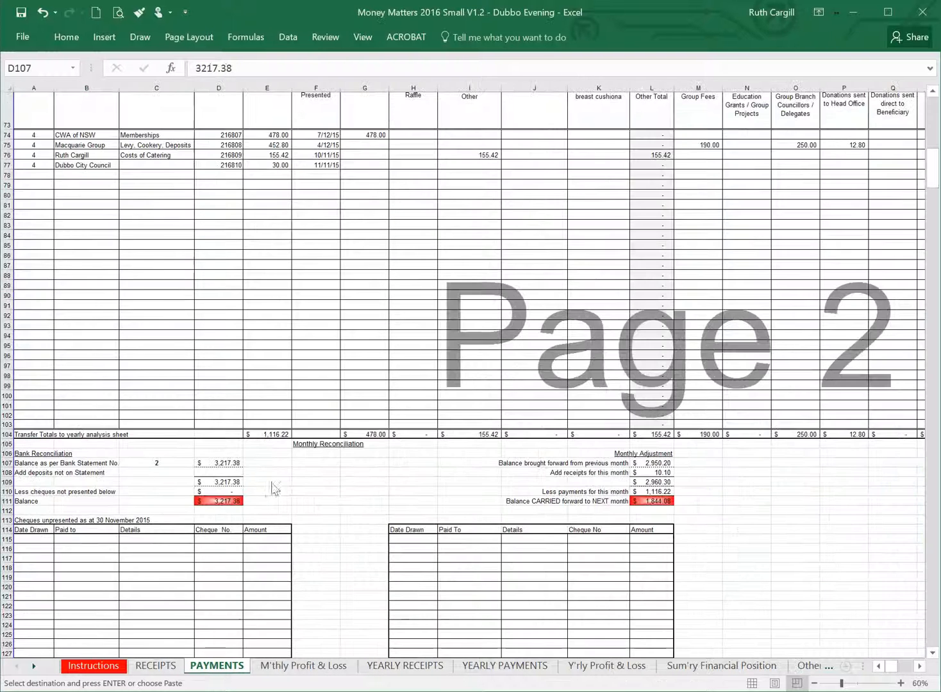
{"action": "right_click", "coordinate": [46, 542]}
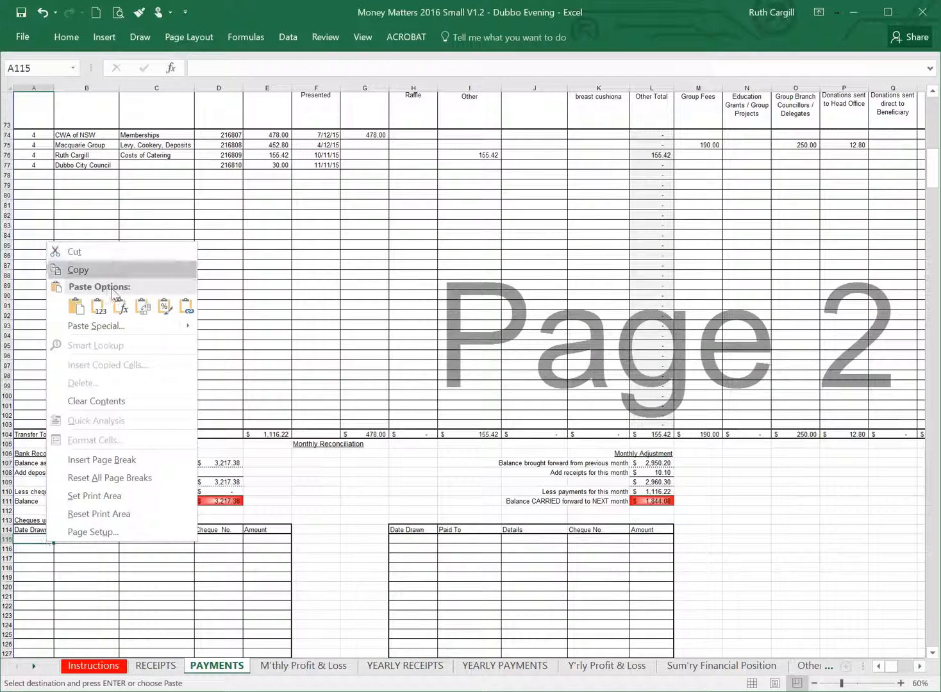
{"action": "left_click", "coordinate": [99, 309]}
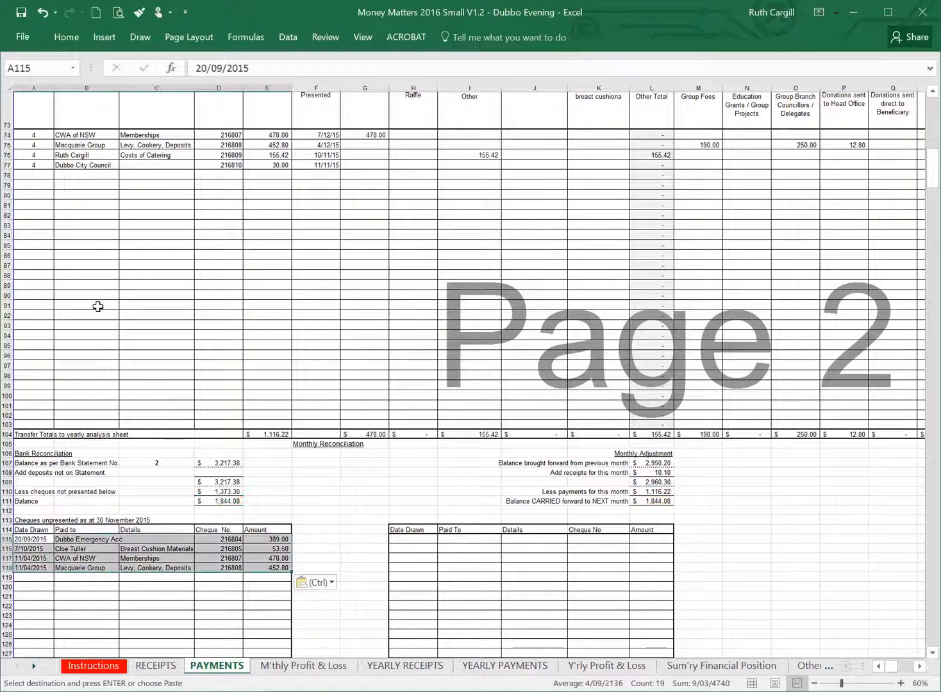